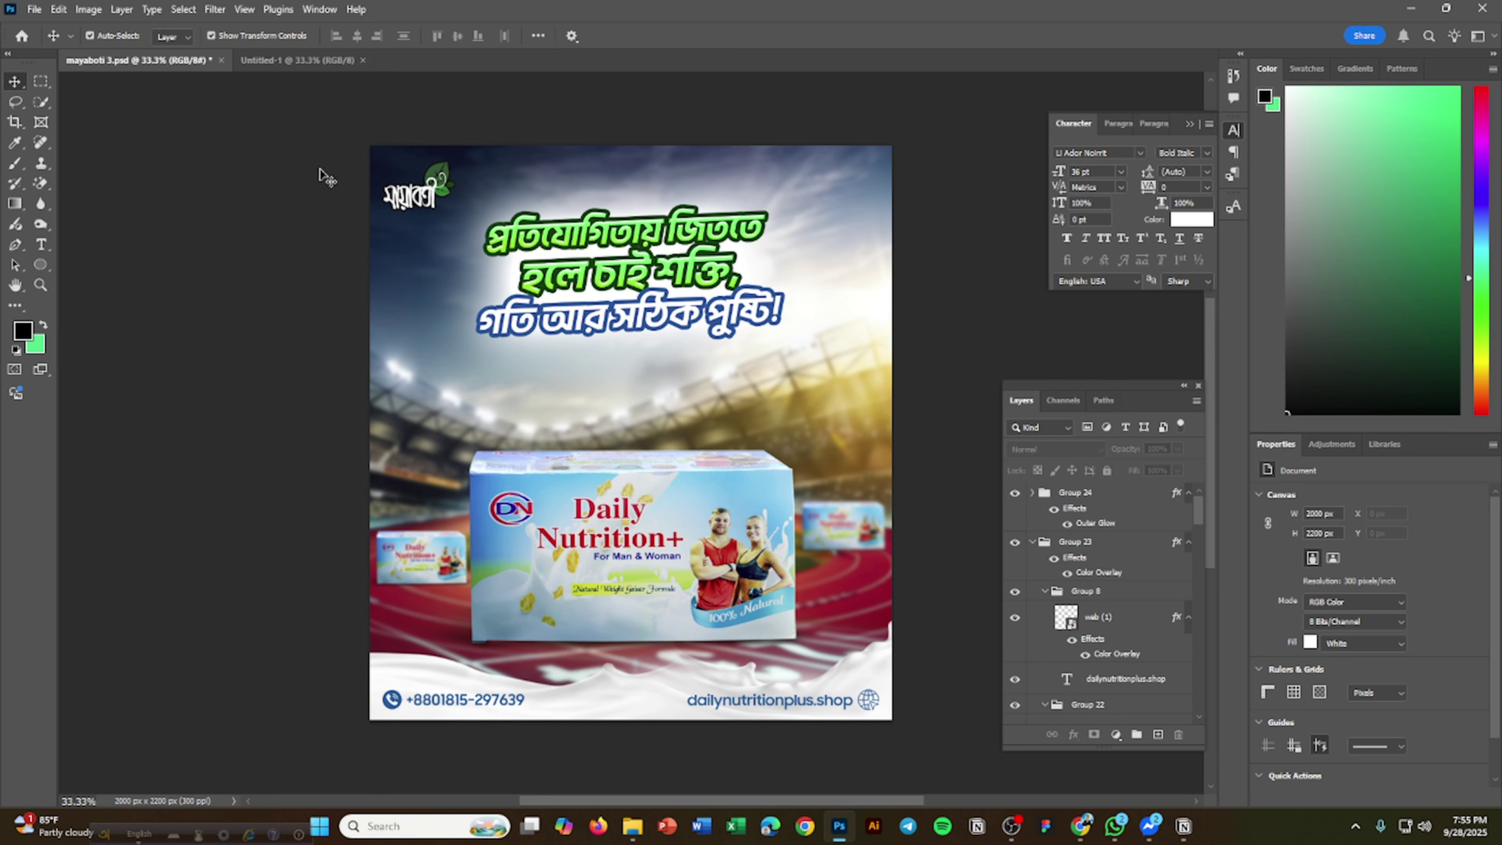
{"action": "left_click_drag", "start_coordinate": [330, 127], "coordinate": [760, 630]}
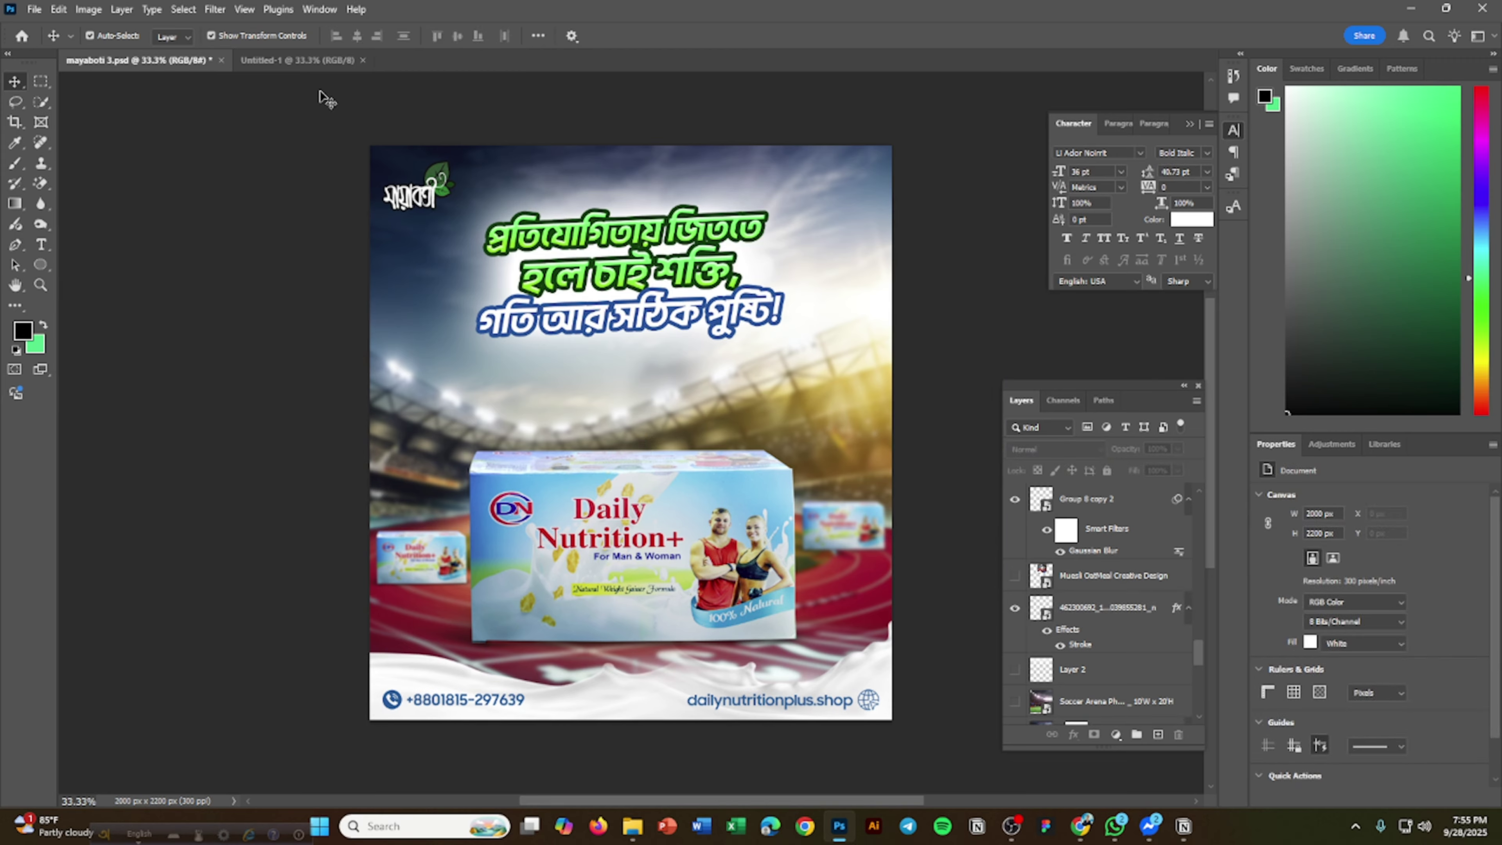
{"action": "left_click_drag", "start_coordinate": [334, 138], "coordinate": [922, 746]}
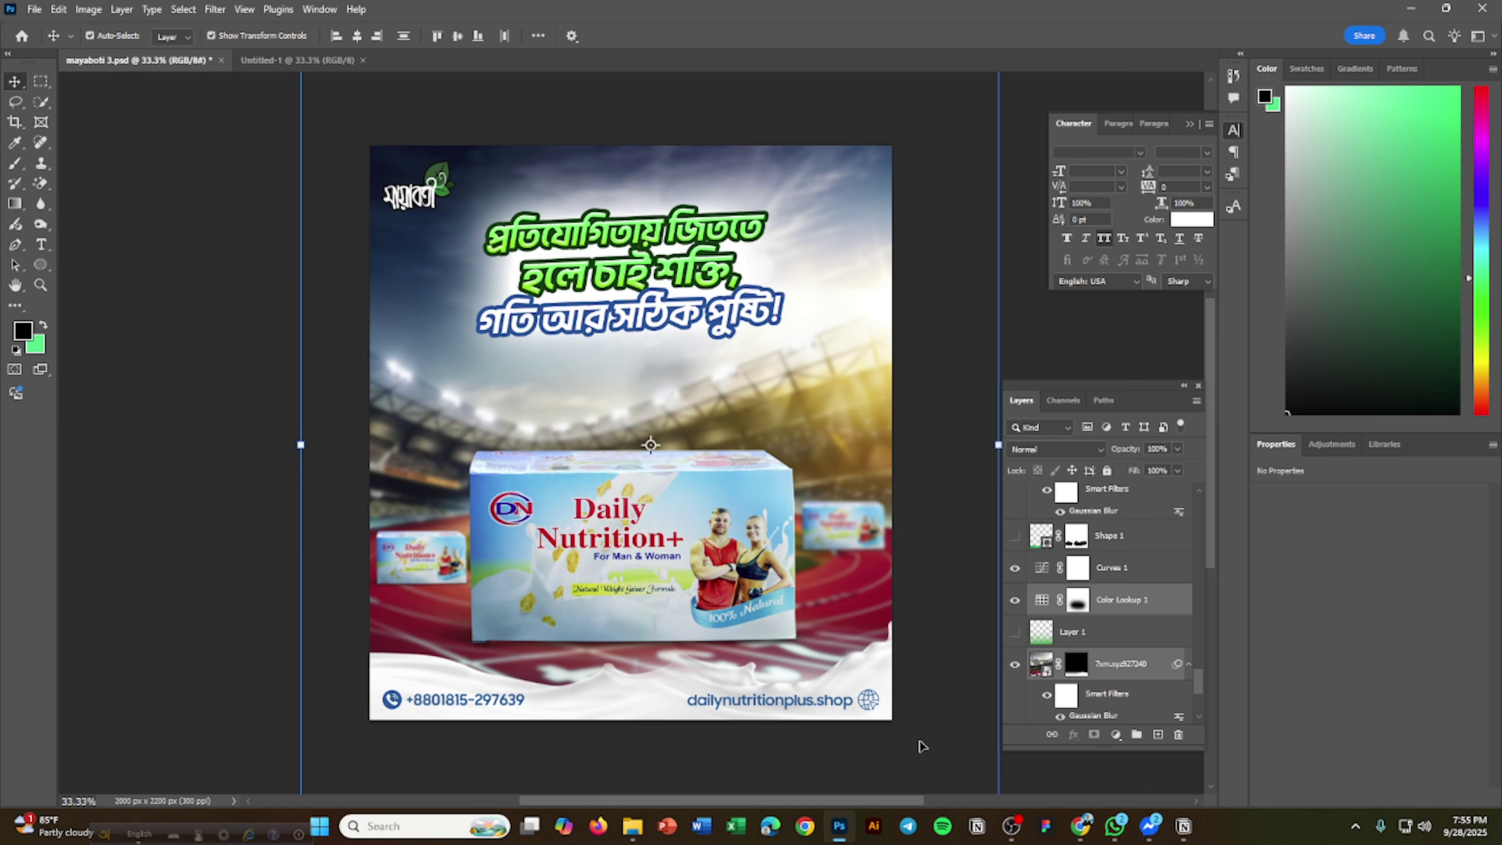
{"action": "left_click", "coordinate": [941, 619]}
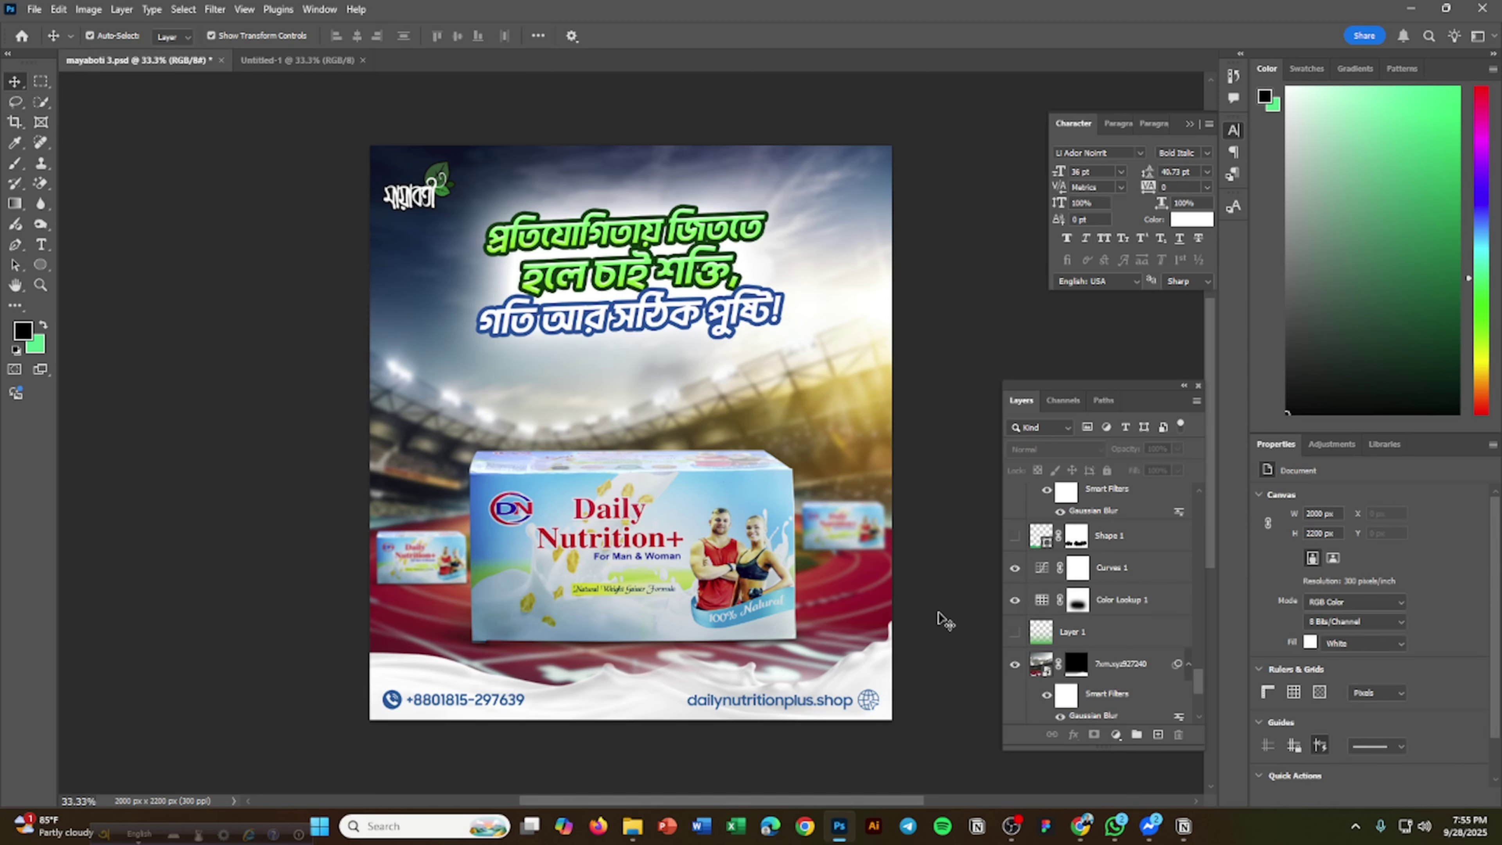
{"action": "left_click_drag", "start_coordinate": [340, 136], "coordinate": [919, 718]}
{"action": "left_click", "coordinate": [919, 718]}
{"action": "left_click", "coordinate": [297, 60]}
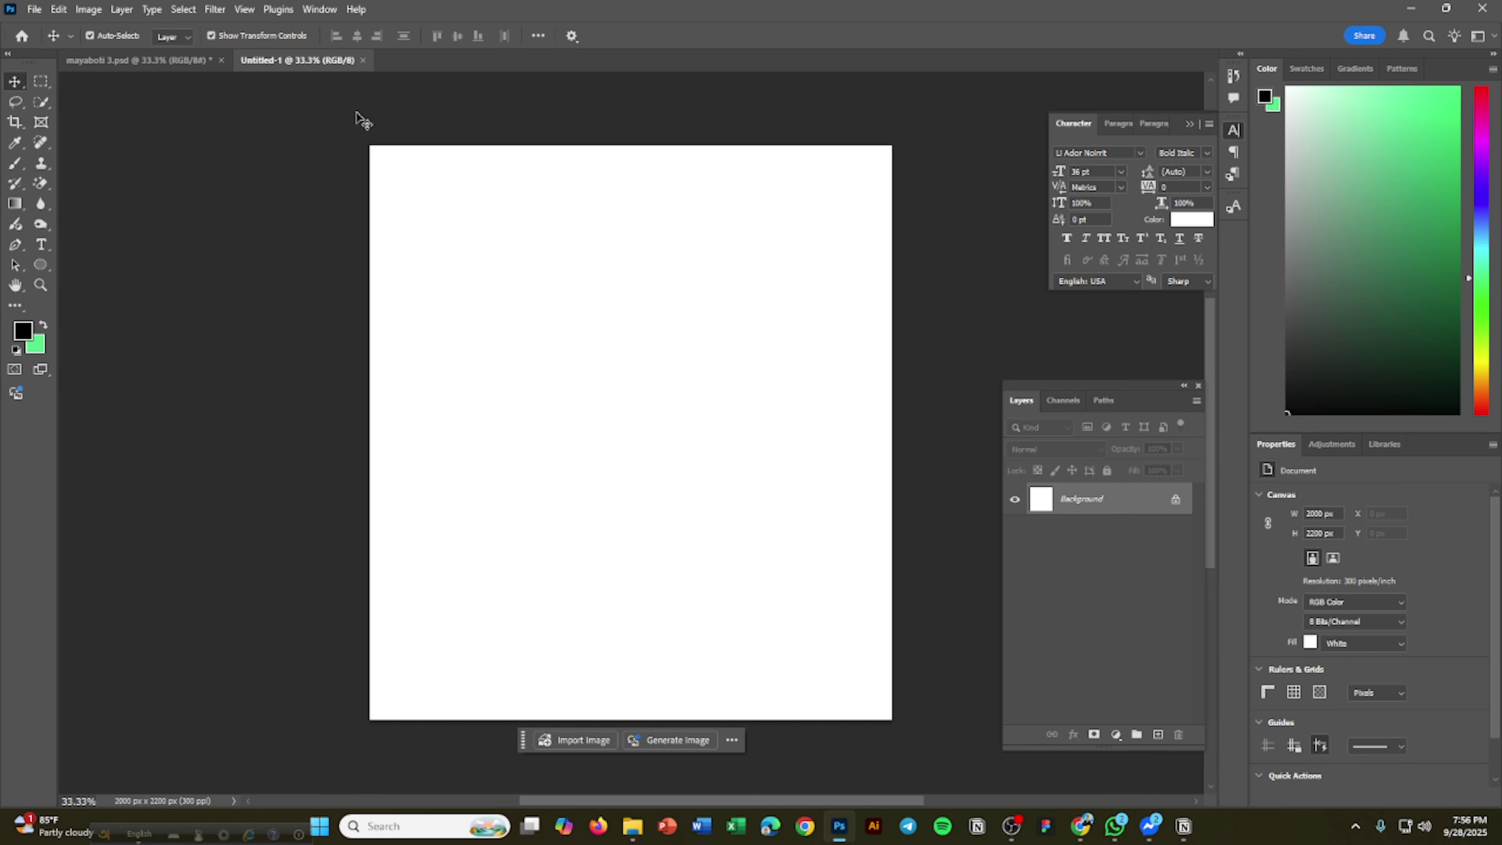
{"action": "left_click_drag", "start_coordinate": [359, 119], "coordinate": [875, 737]}
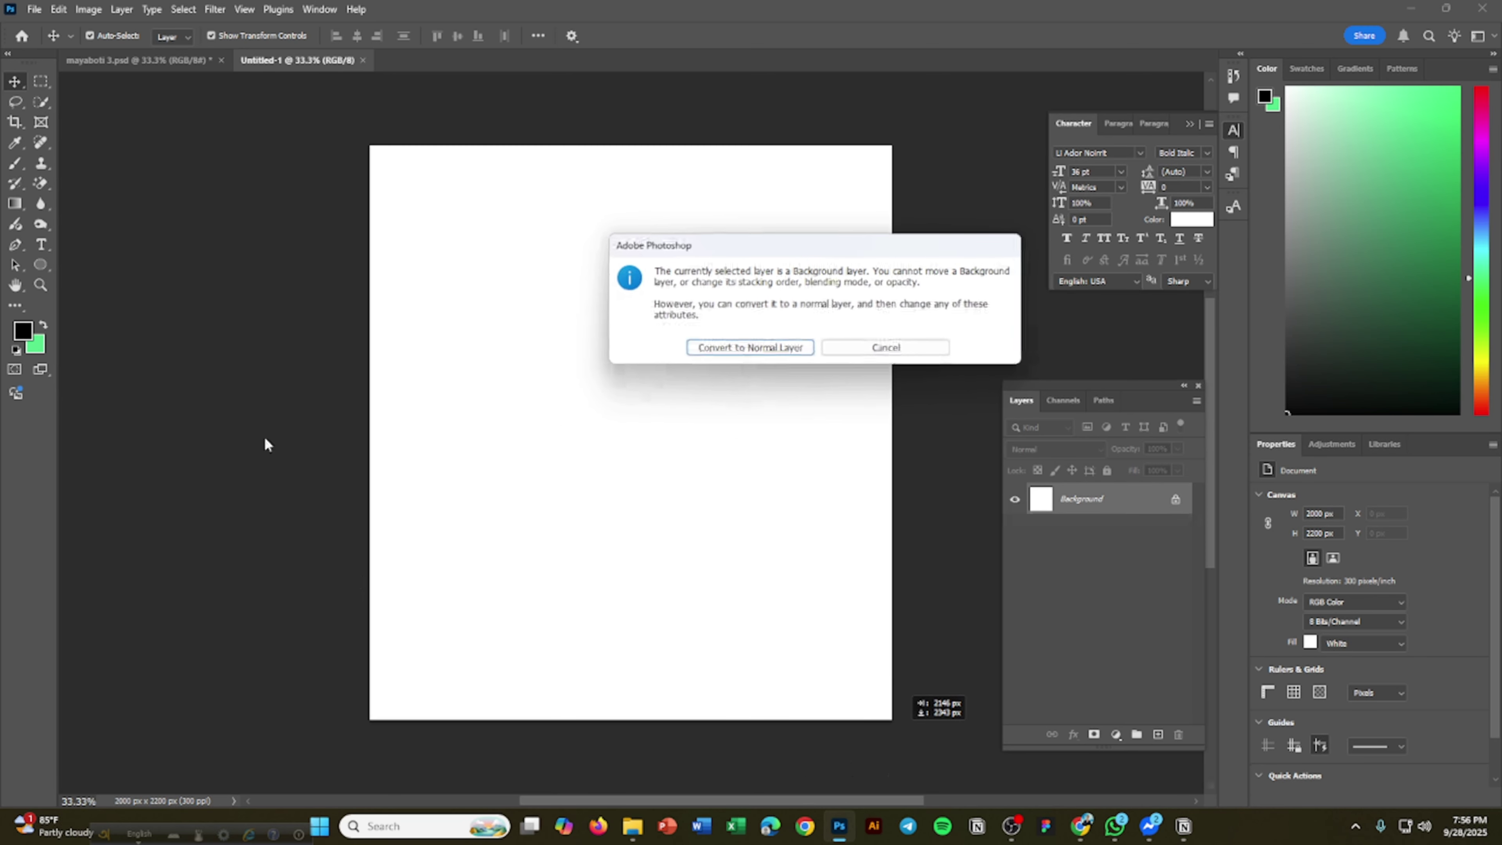
{"action": "left_click", "coordinate": [851, 346]}
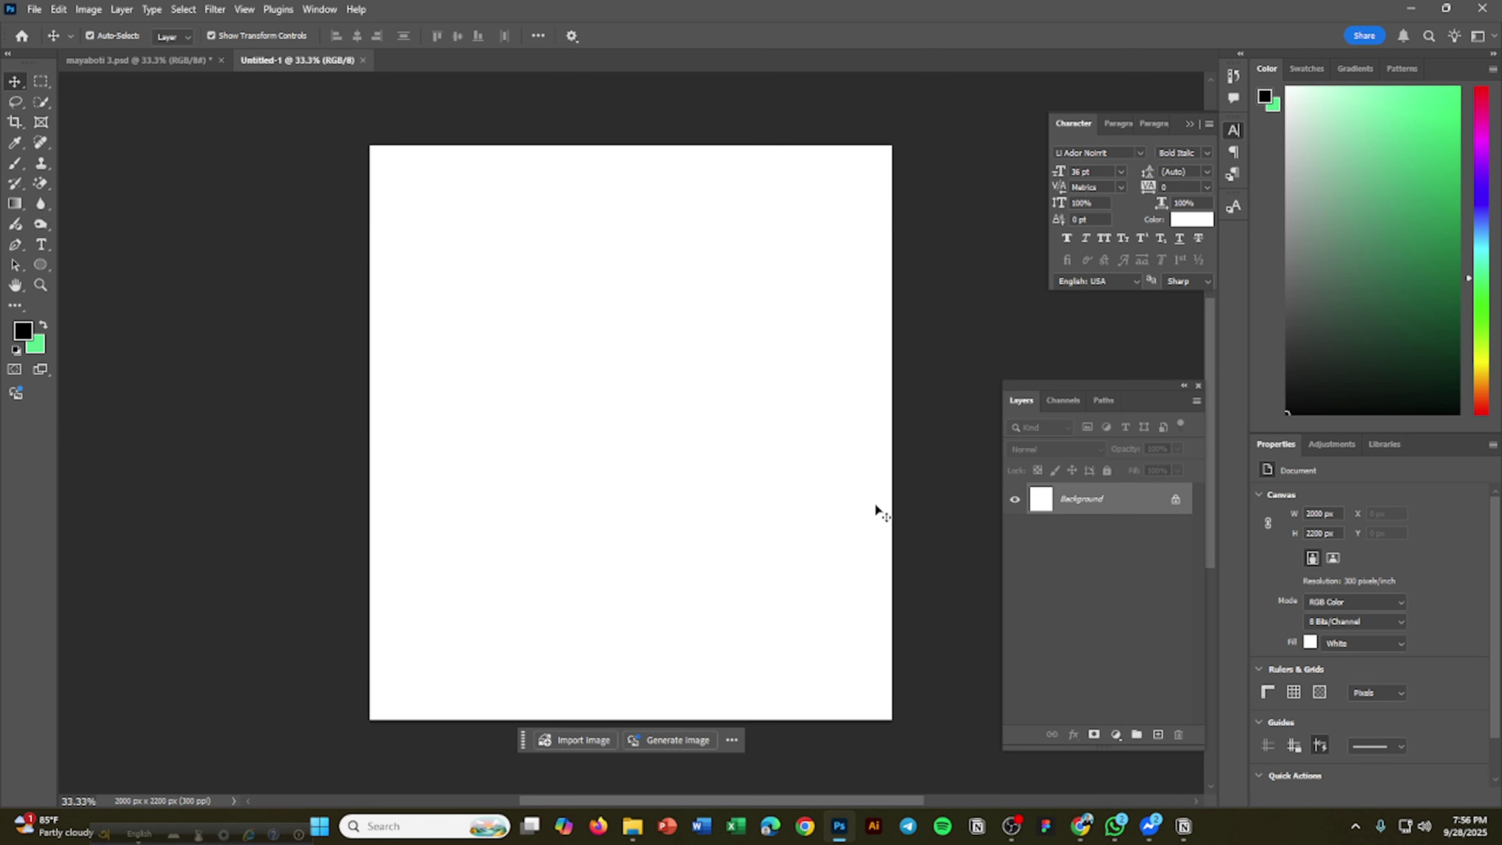
Group the logo layer together with the collapsed footer contact group in mayaboti 3.psd.
{"action": "left_click", "coordinate": [136, 60]}
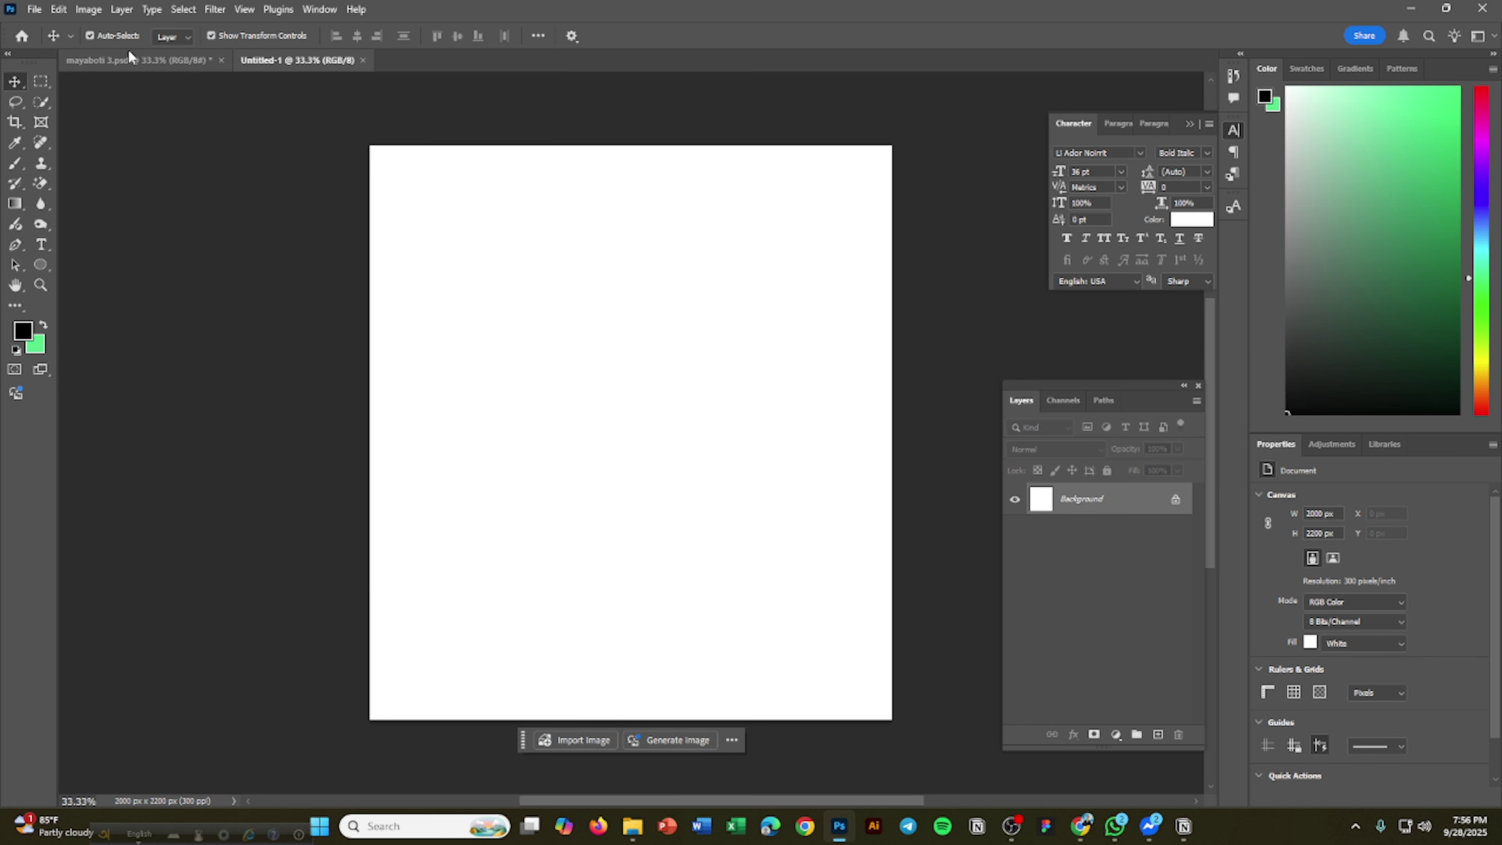
{"action": "left_click", "coordinate": [437, 199]}
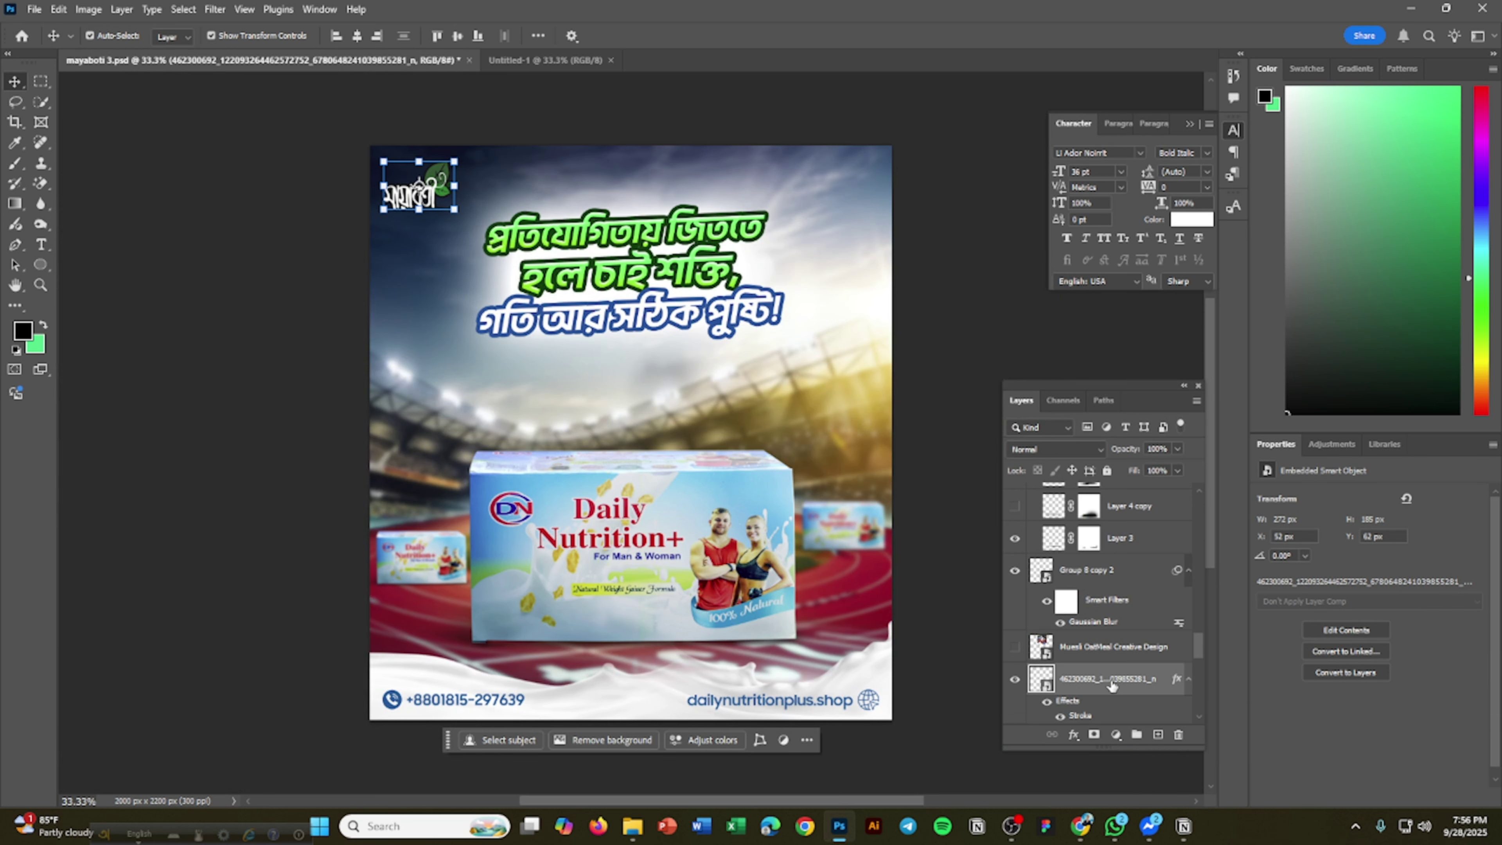
{"action": "scroll", "coordinate": [1107, 683], "scroll_direction": "down", "scroll_amount": 2}
{"action": "left_click", "coordinate": [1015, 581]}
{"action": "left_click", "coordinate": [1015, 580]}
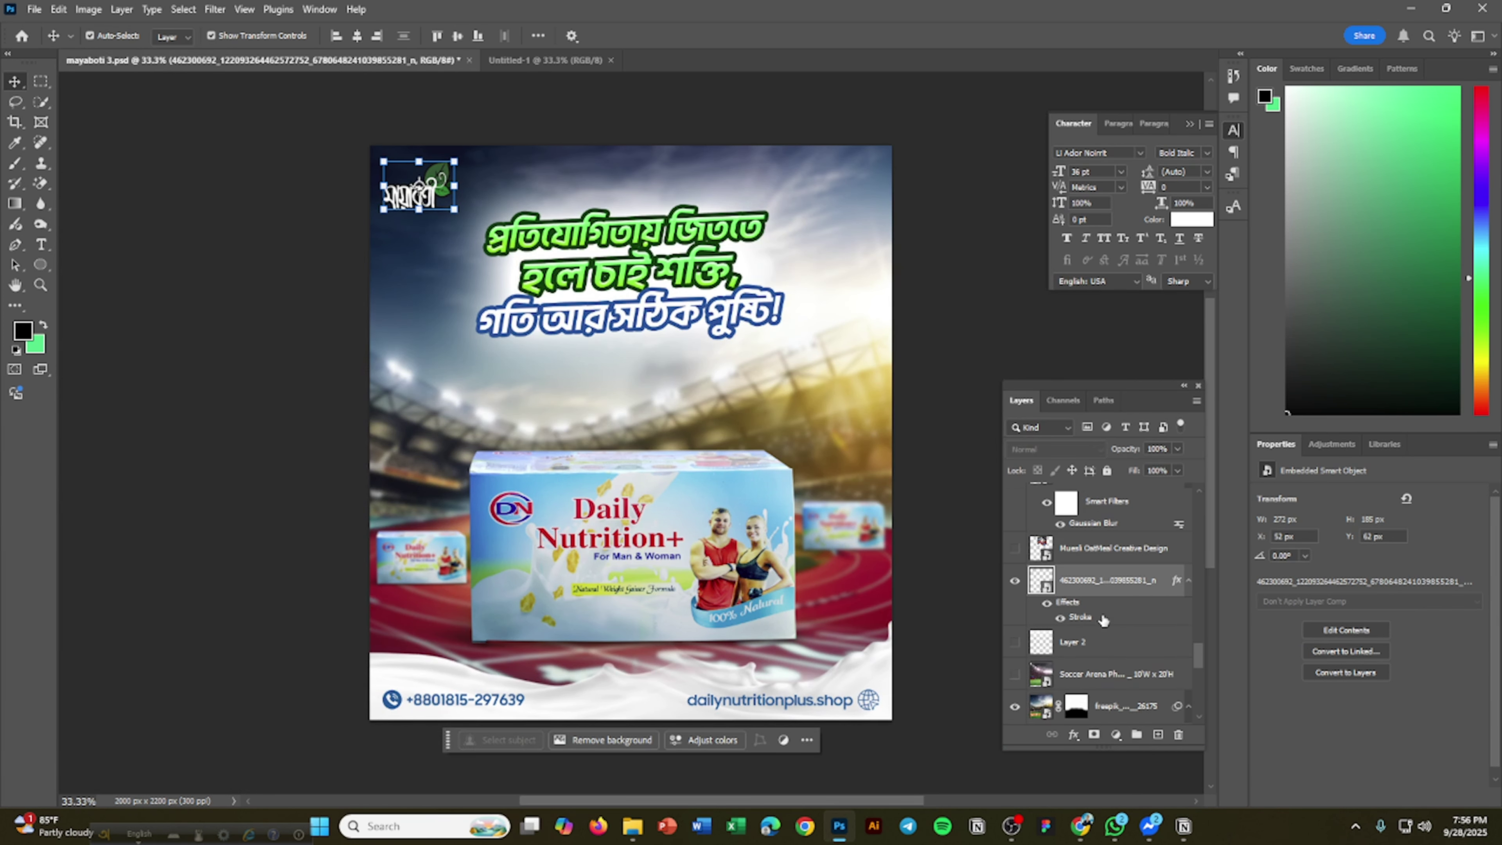
{"action": "left_click", "coordinate": [520, 706]}
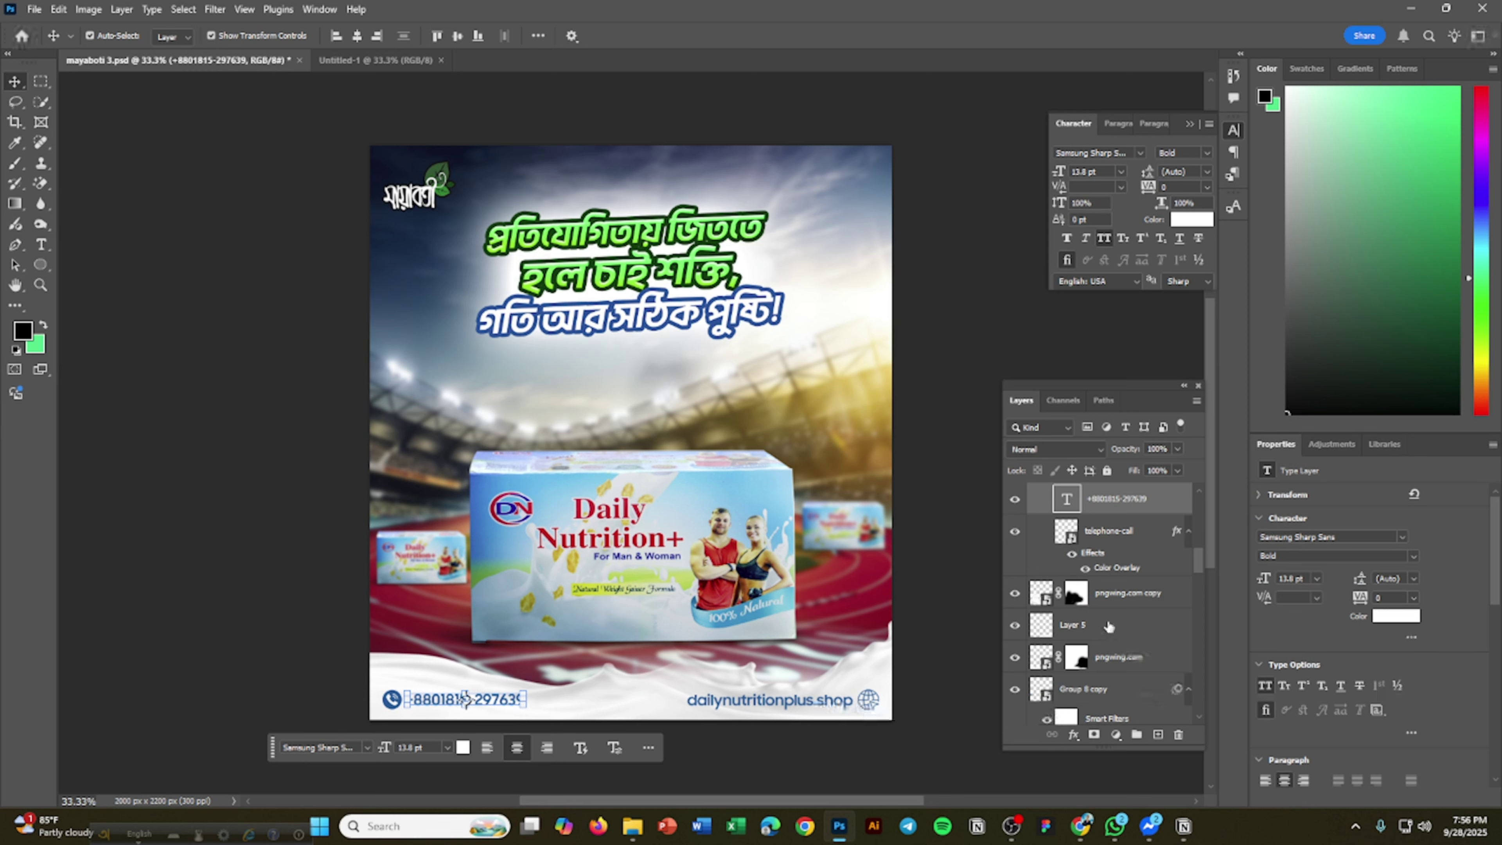
{"action": "scroll", "coordinate": [1106, 618], "scroll_direction": "up", "scroll_amount": 3}
{"action": "left_click", "coordinate": [1038, 561]}
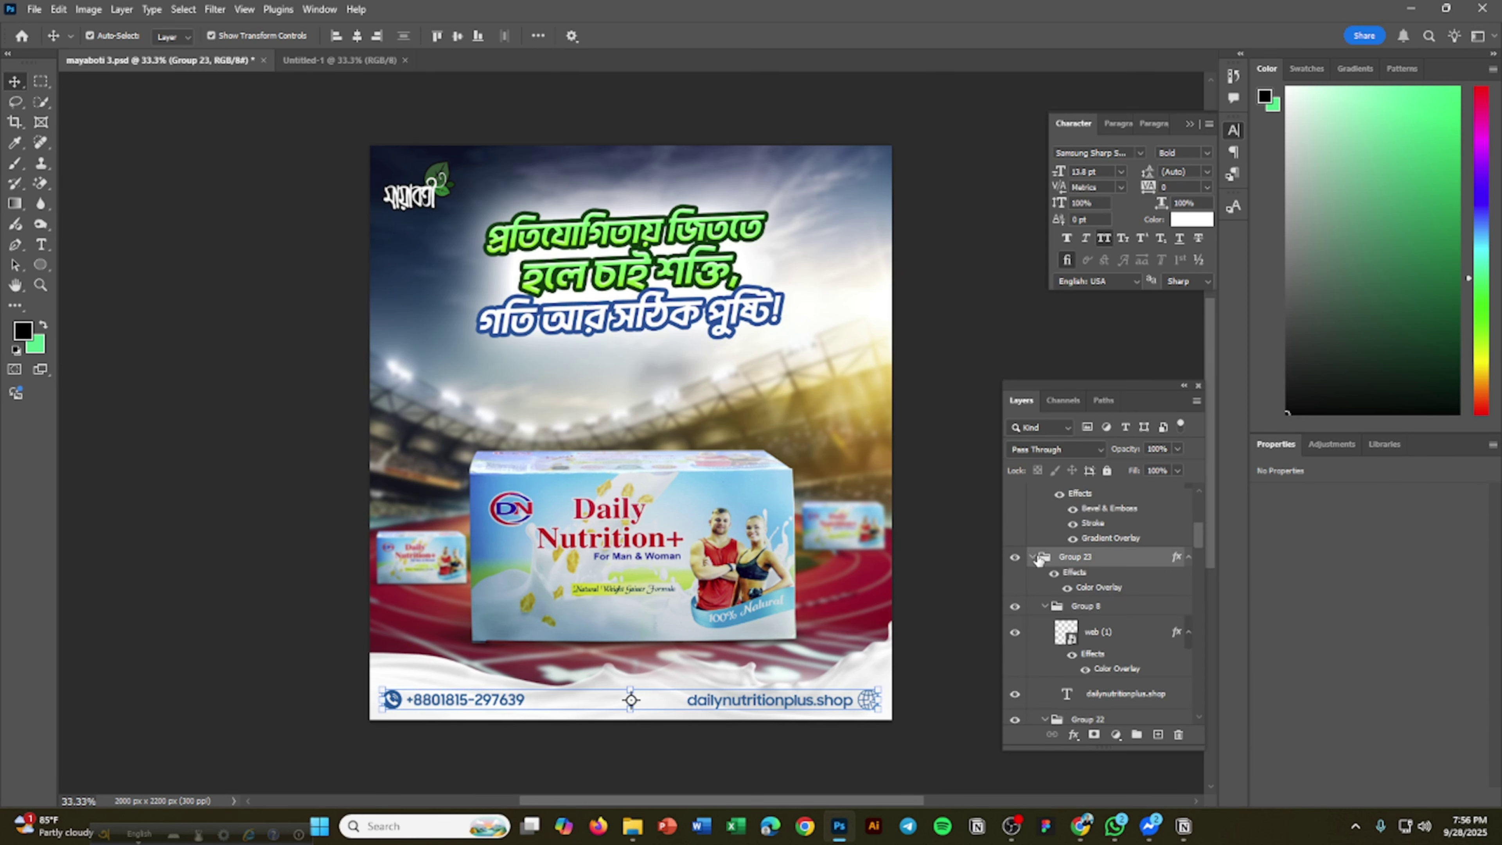
{"action": "left_click", "coordinate": [1032, 558]}
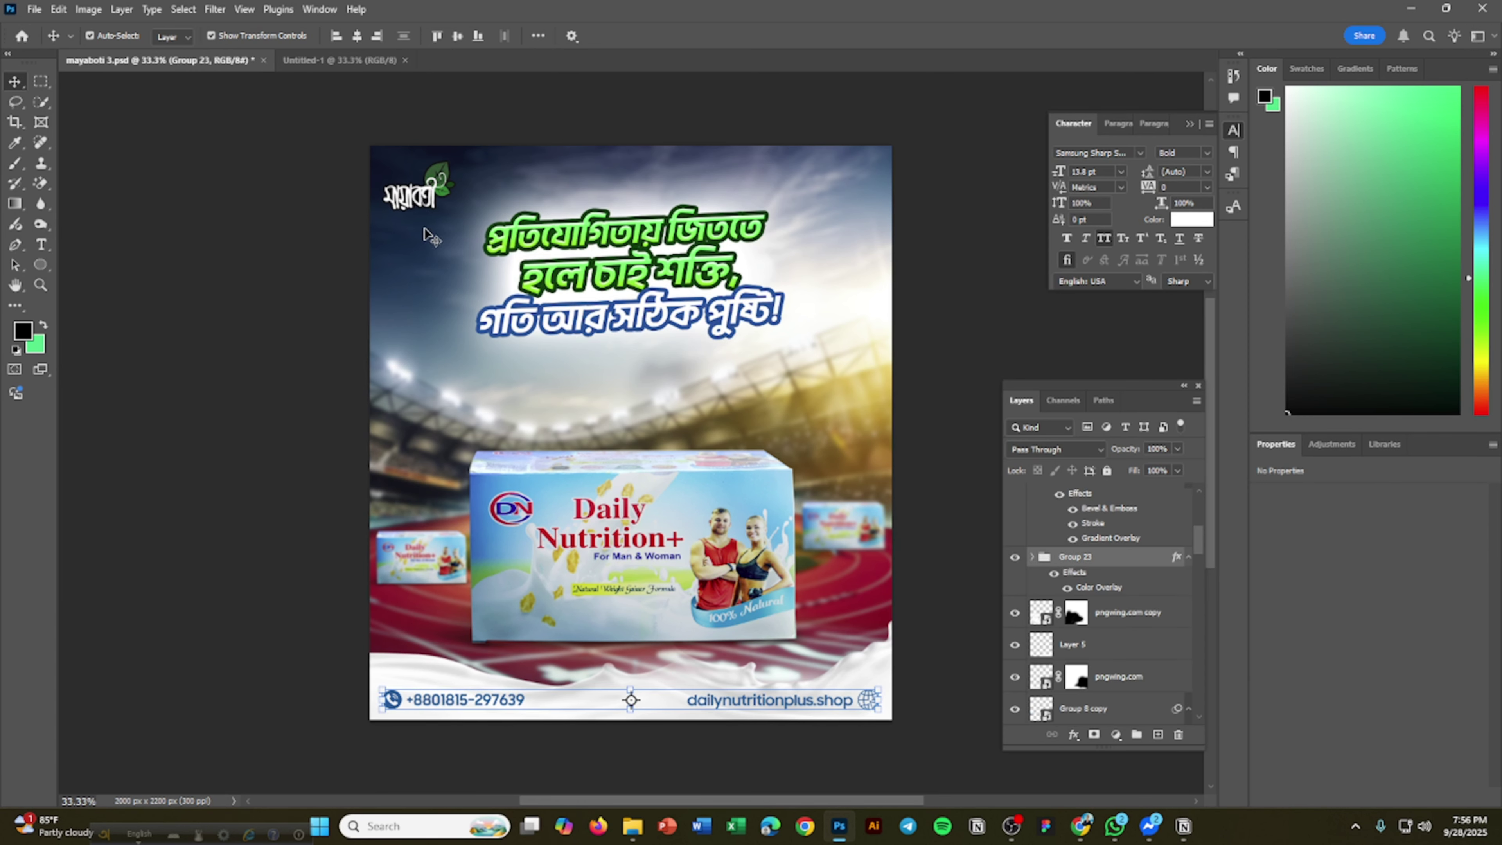
{"action": "key", "text": "ctrl+g"}
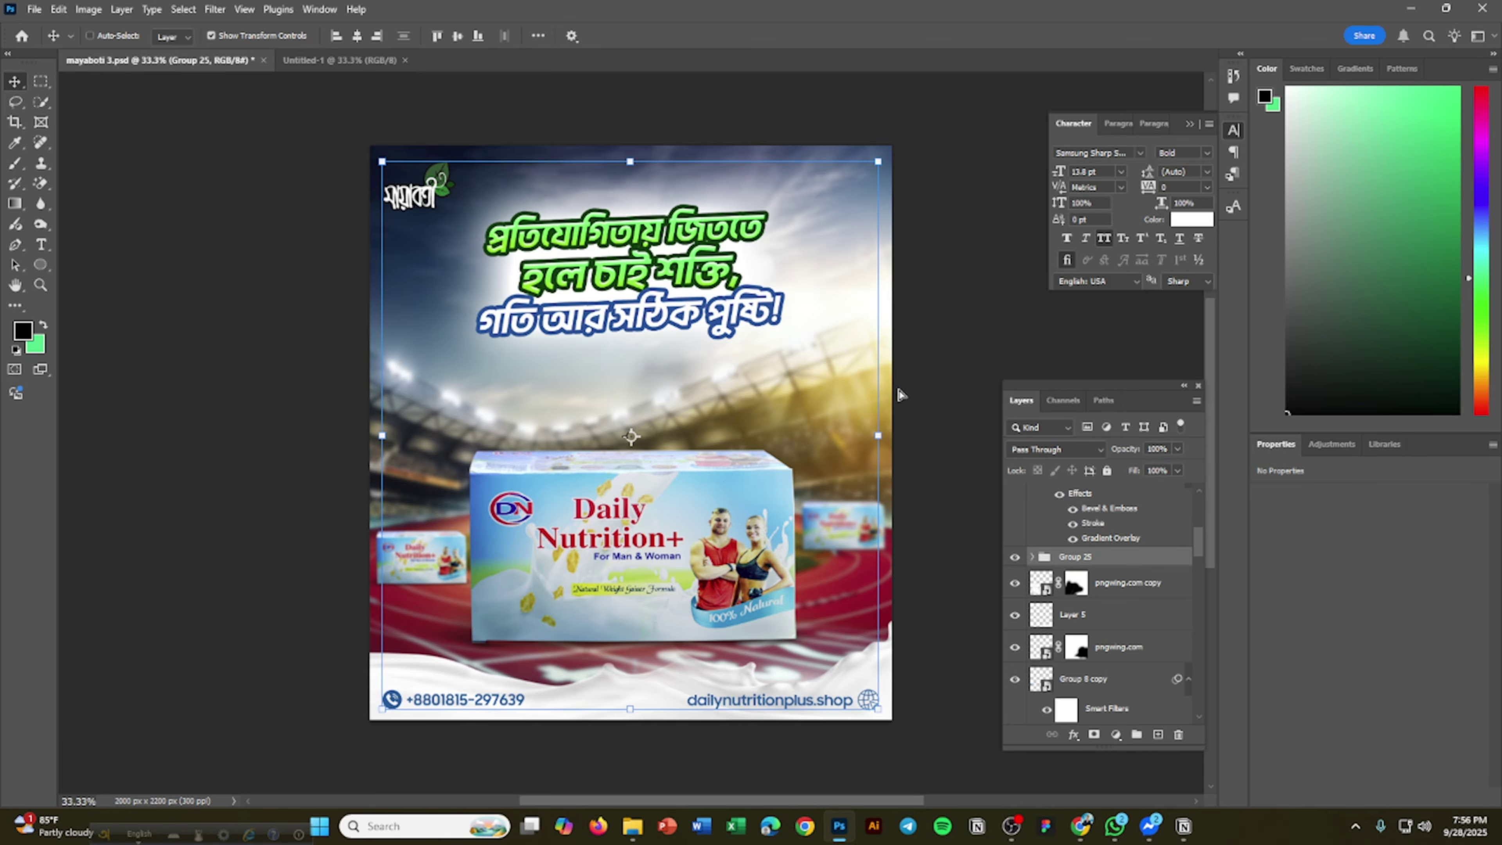
Copy the combined logo and contact group into the blank Untitled-1 document, keeping its original position on the canvas.
{"action": "left_click", "coordinate": [340, 60]}
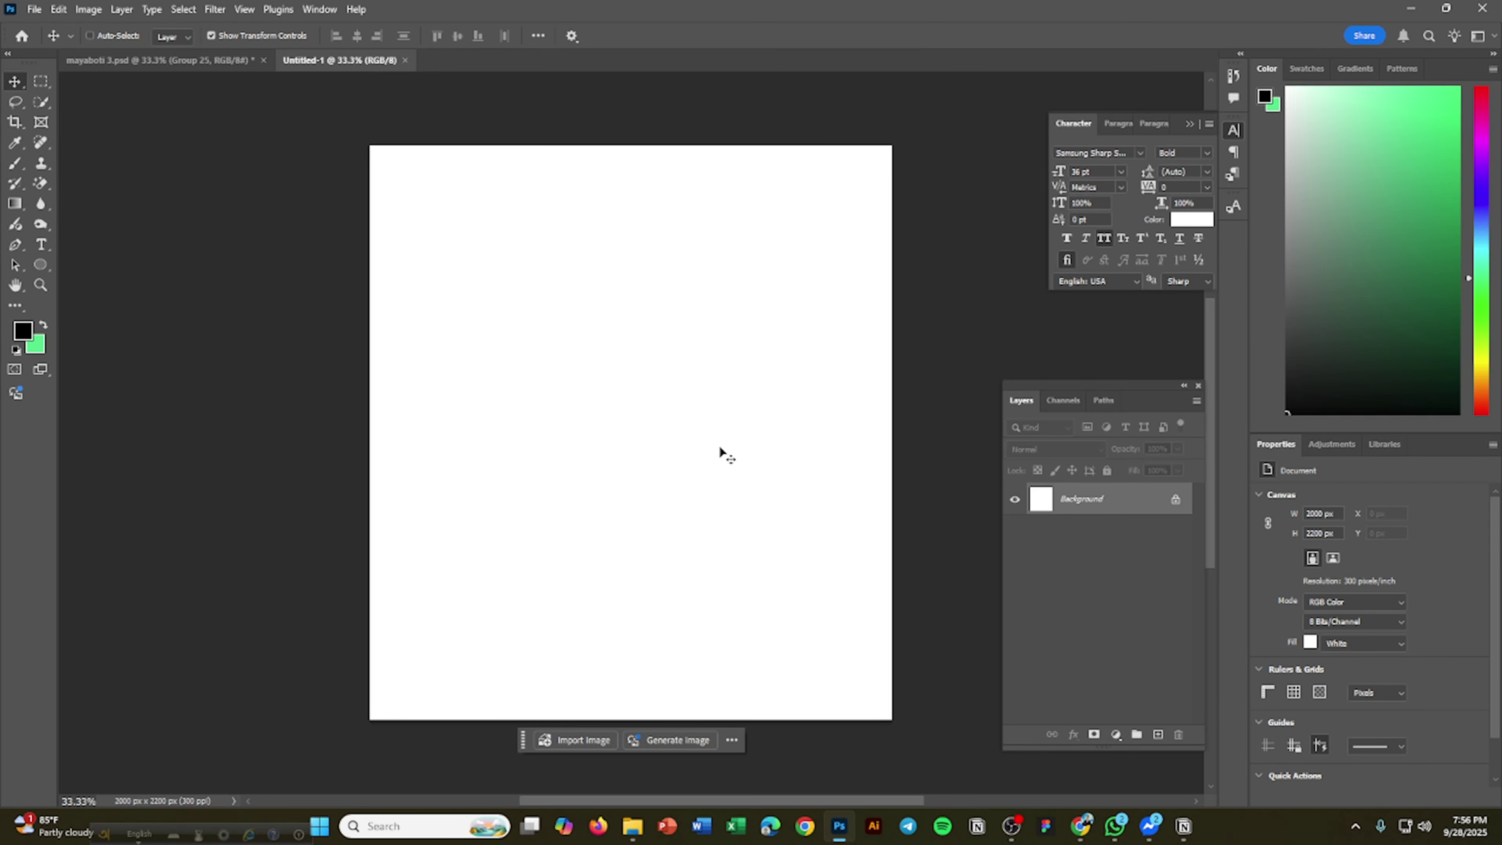
{"action": "left_click", "coordinate": [135, 62]}
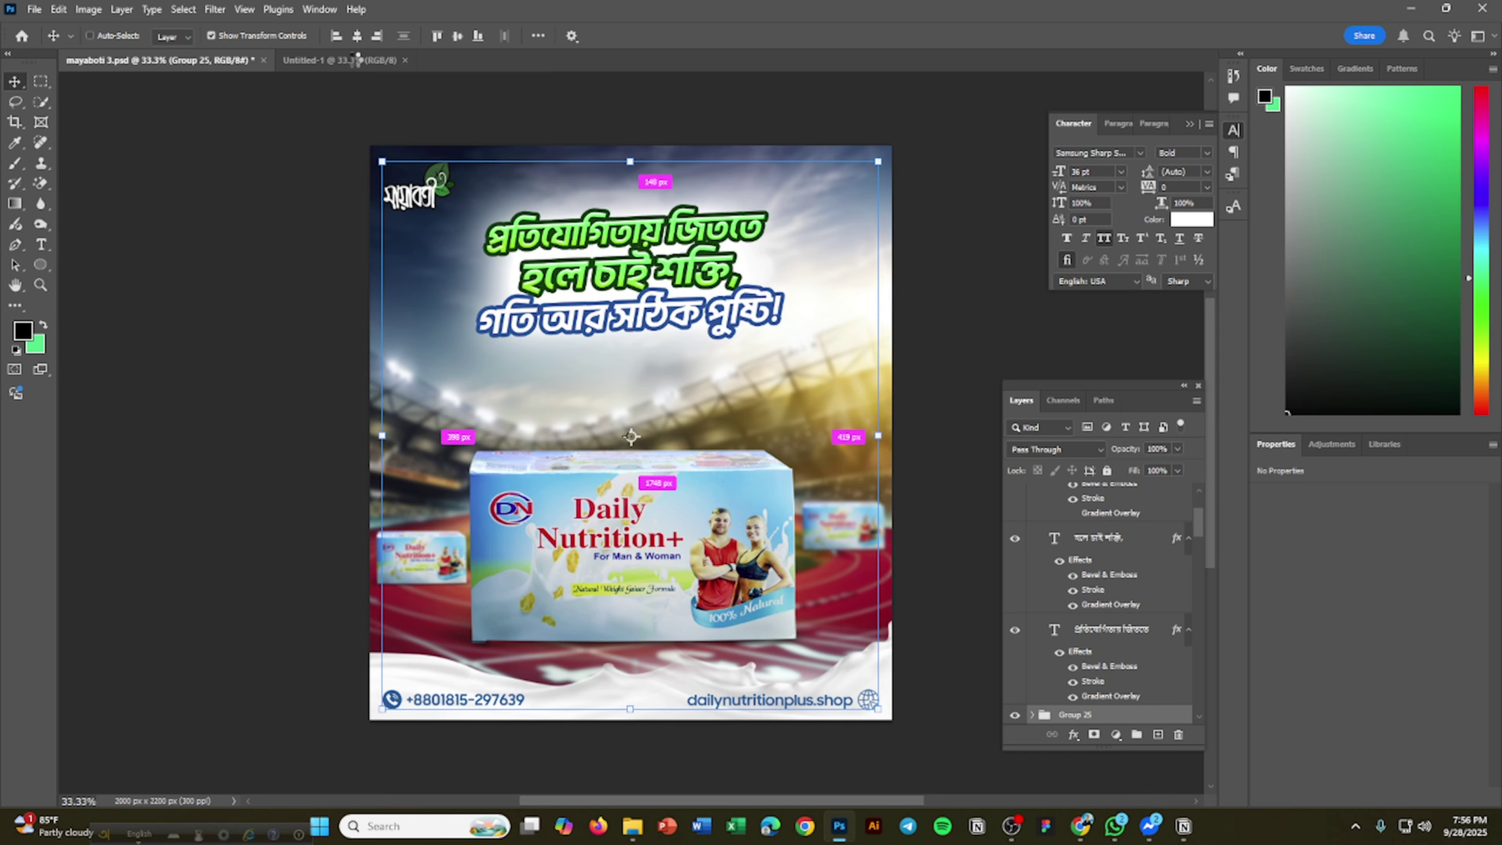
{"action": "left_click_drag", "start_coordinate": [356, 59], "coordinate": [630, 178]}
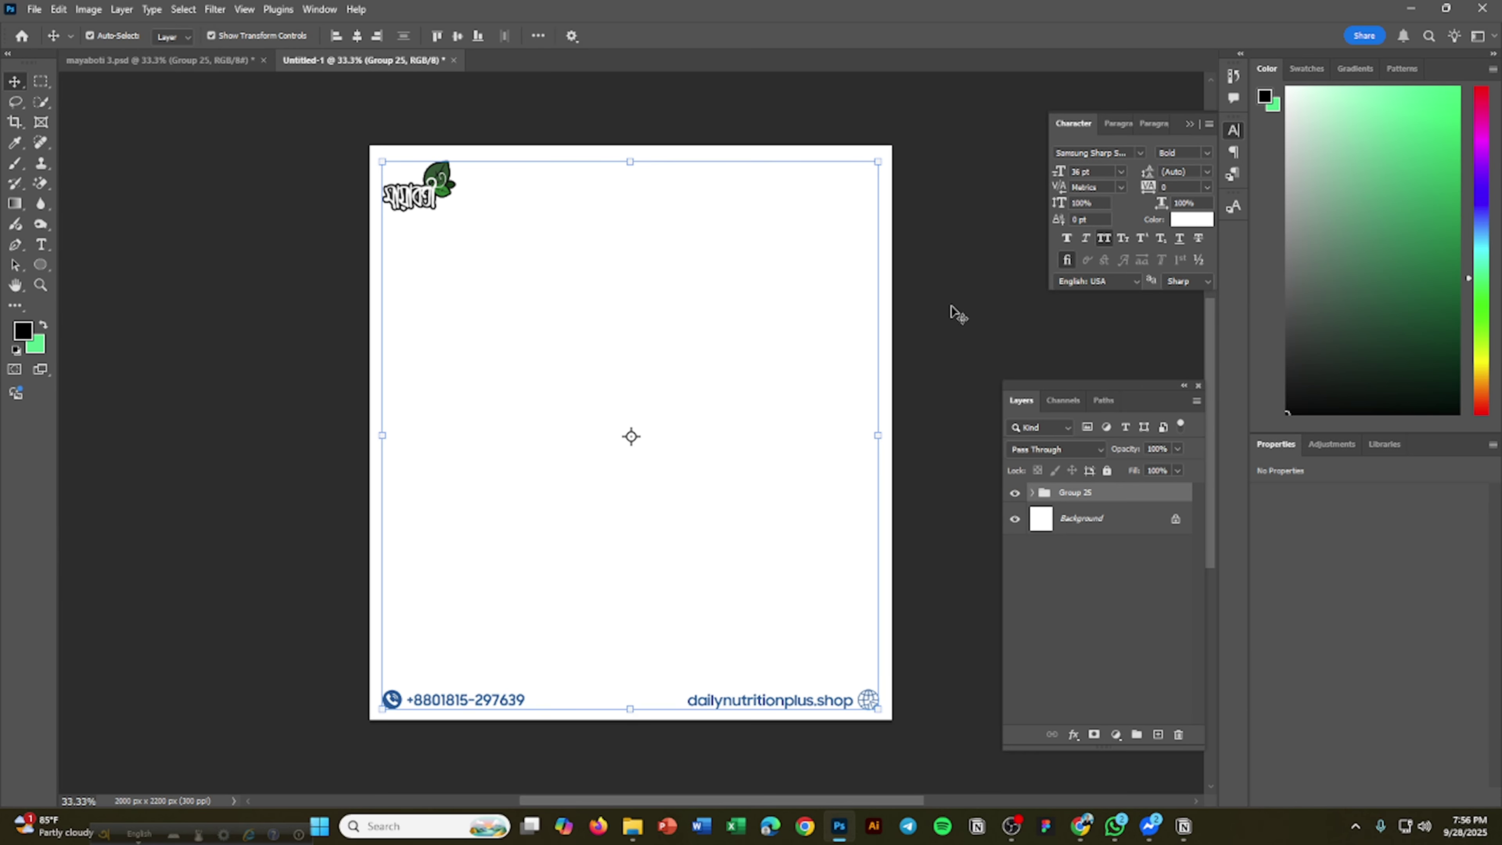
{"action": "left_click", "coordinate": [951, 320]}
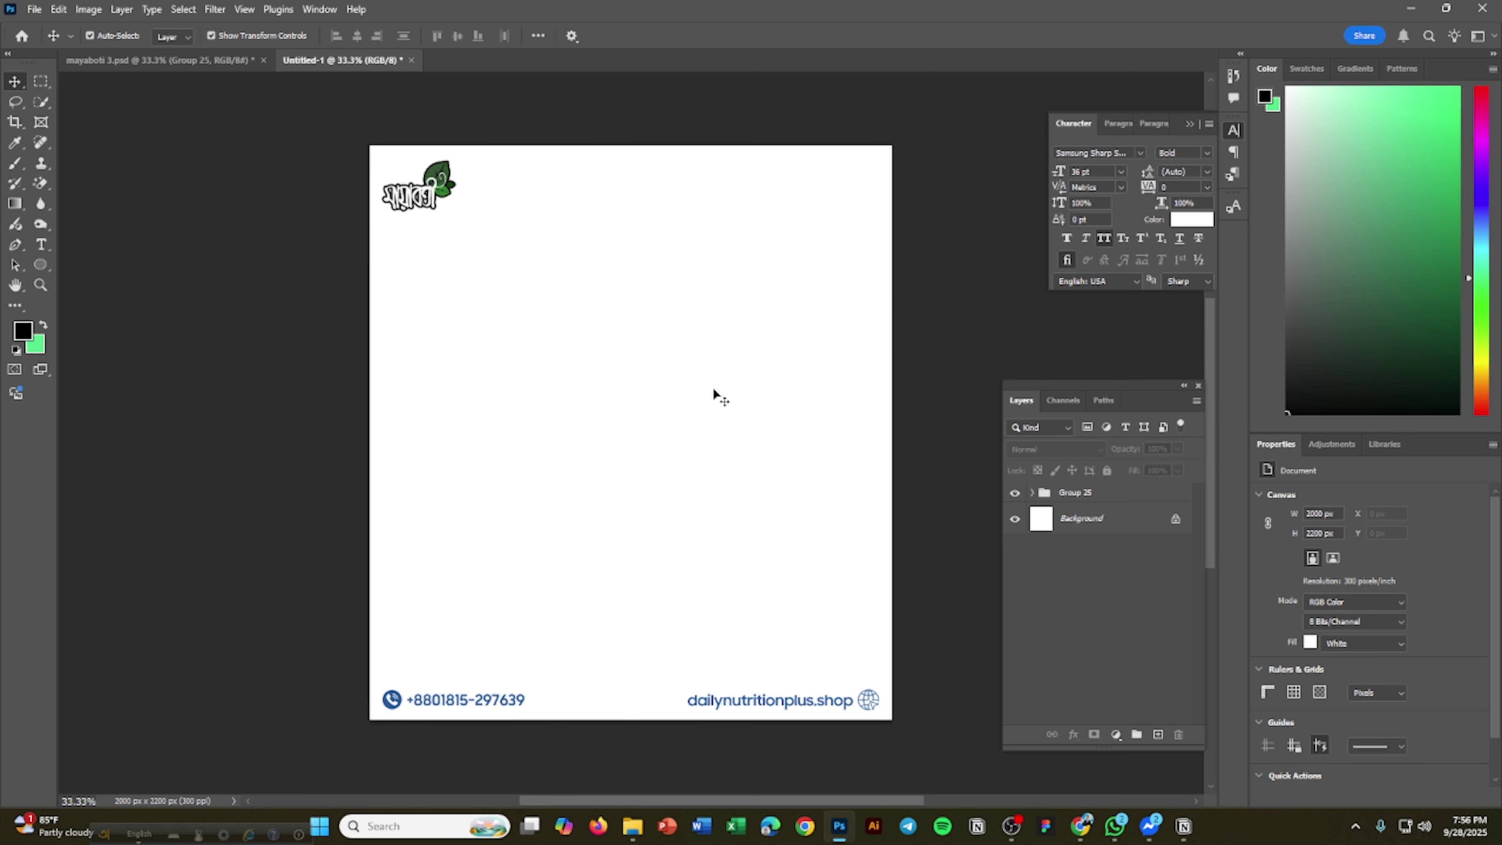
Copy the three-line Bangla headline group from mayaboti 3.psd into Untitled-1 at the same canvas position.
{"action": "left_click", "coordinate": [210, 64]}
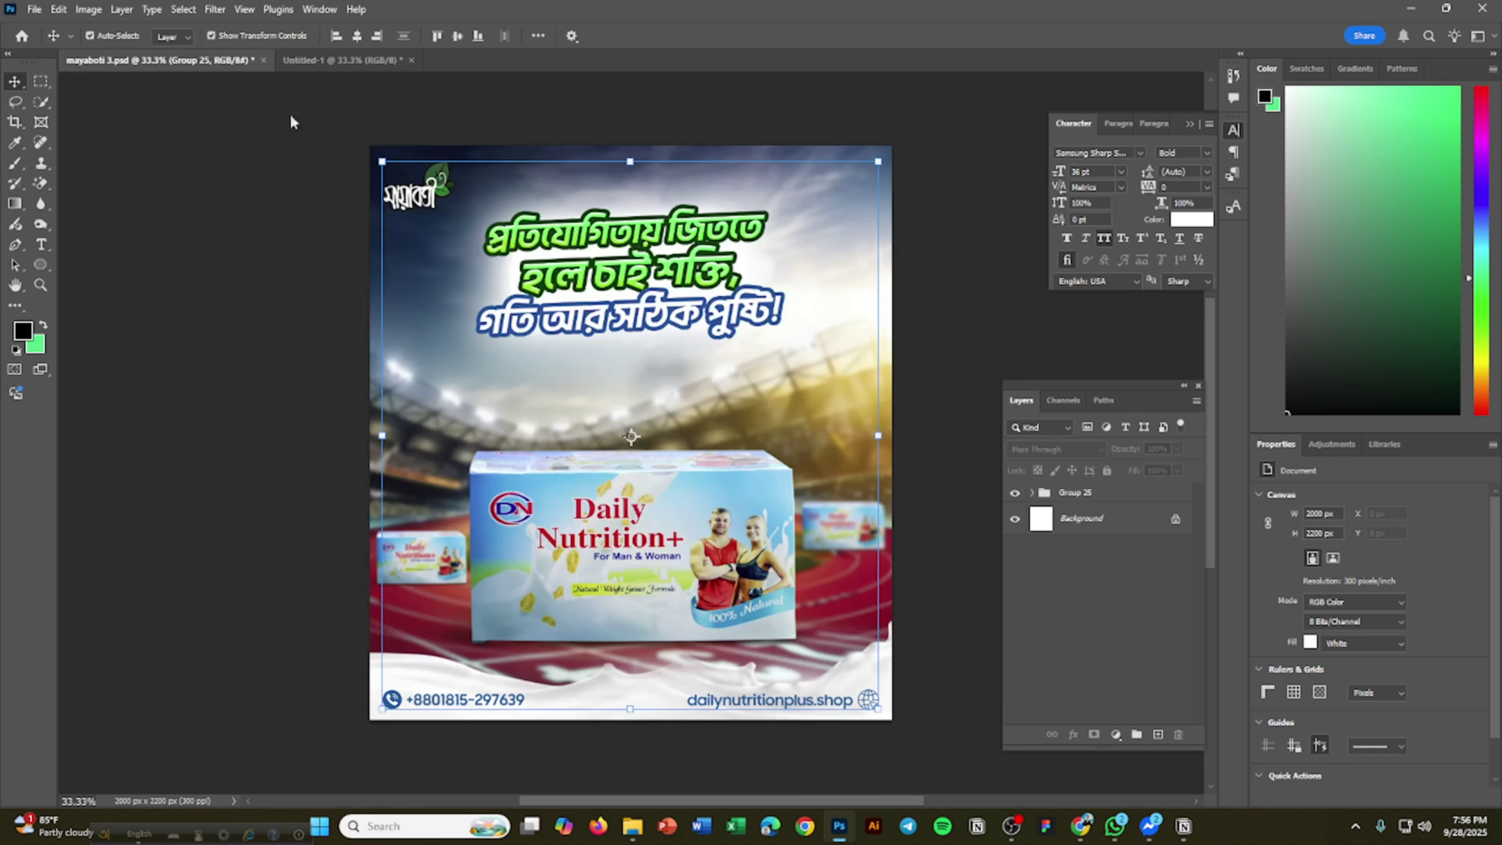
{"action": "left_click", "coordinate": [322, 63]}
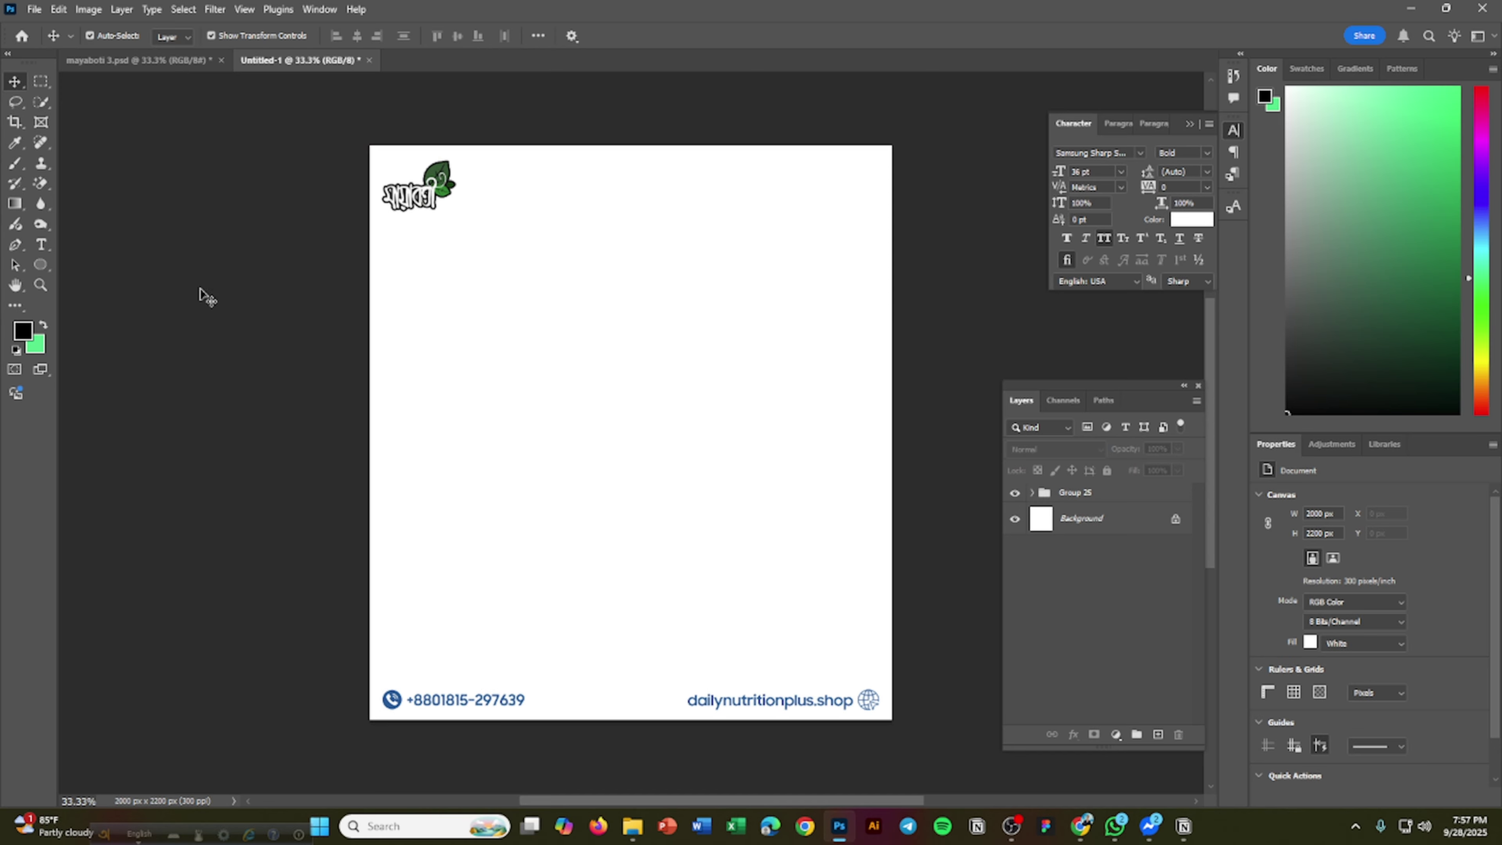
{"action": "left_click", "coordinate": [139, 60]}
{"action": "left_click", "coordinate": [718, 239]}
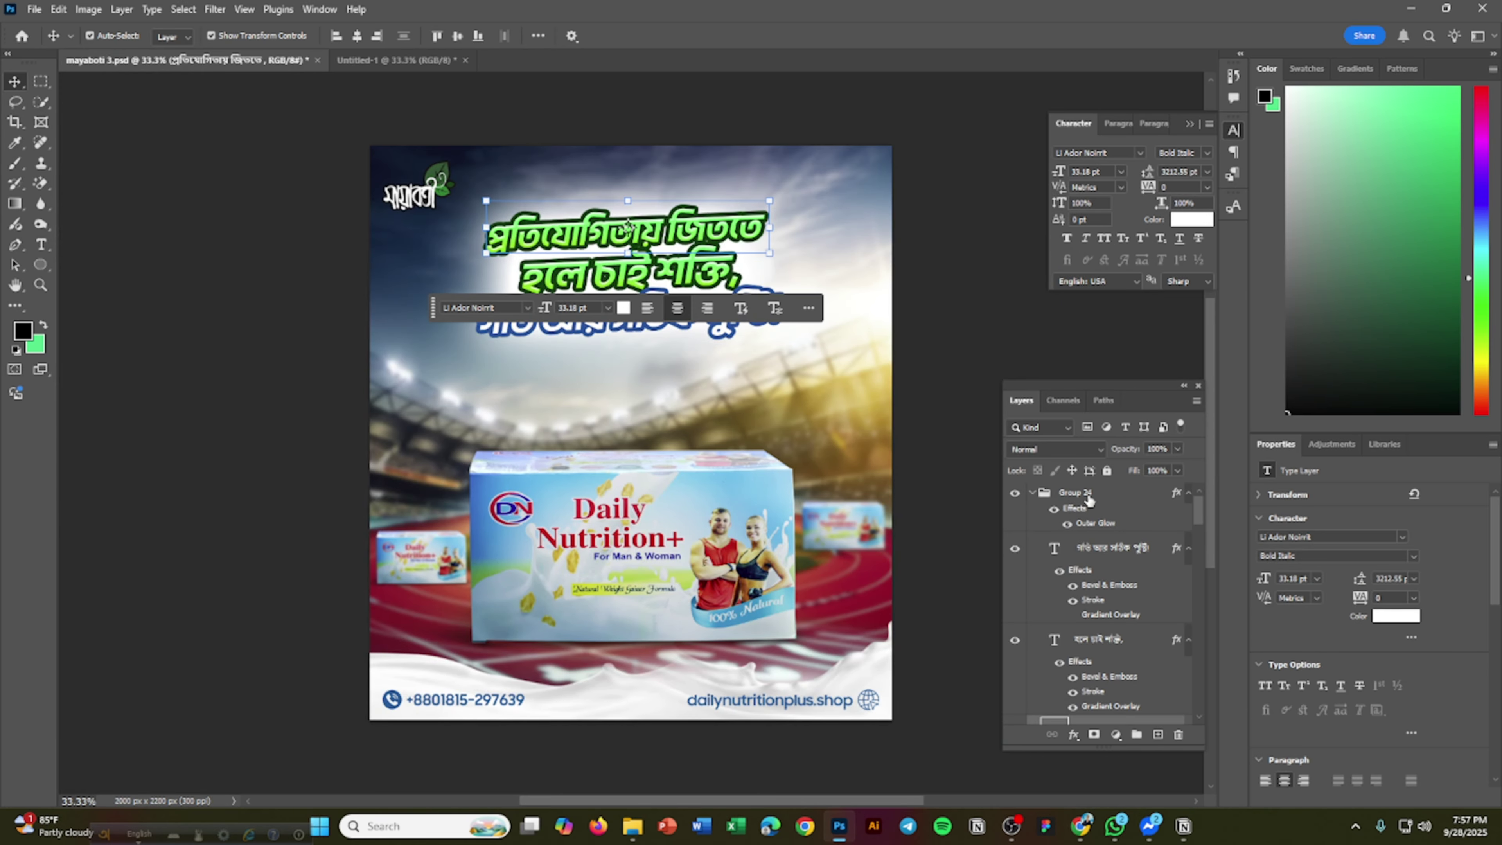
{"action": "left_click_drag", "start_coordinate": [1088, 500], "coordinate": [747, 369]}
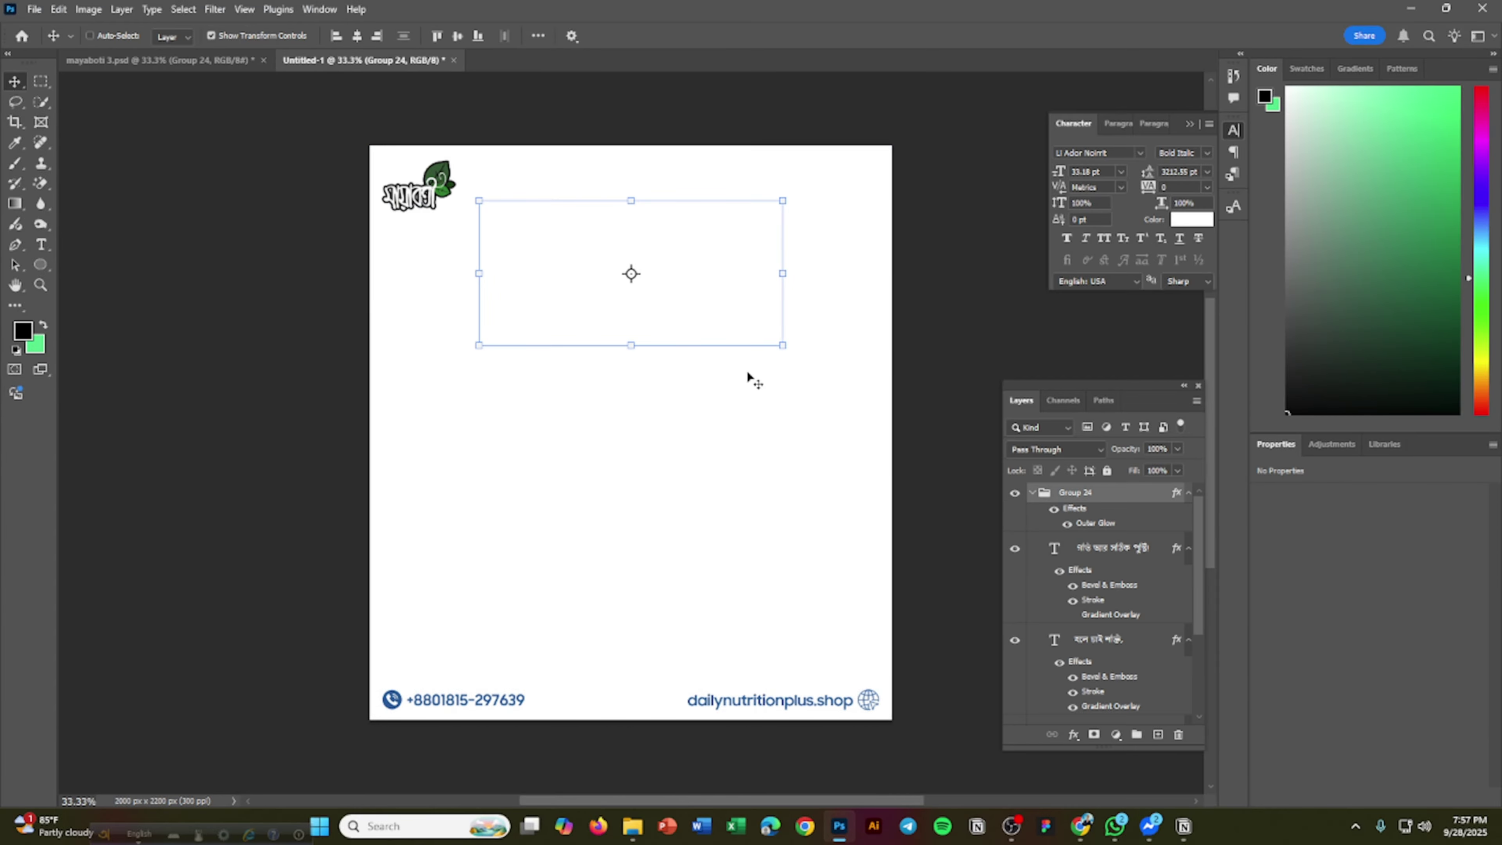
Clear the layer styles from the headline group and from its three text layers in Untitled-1.
{"action": "right_click", "coordinate": [1093, 503]}
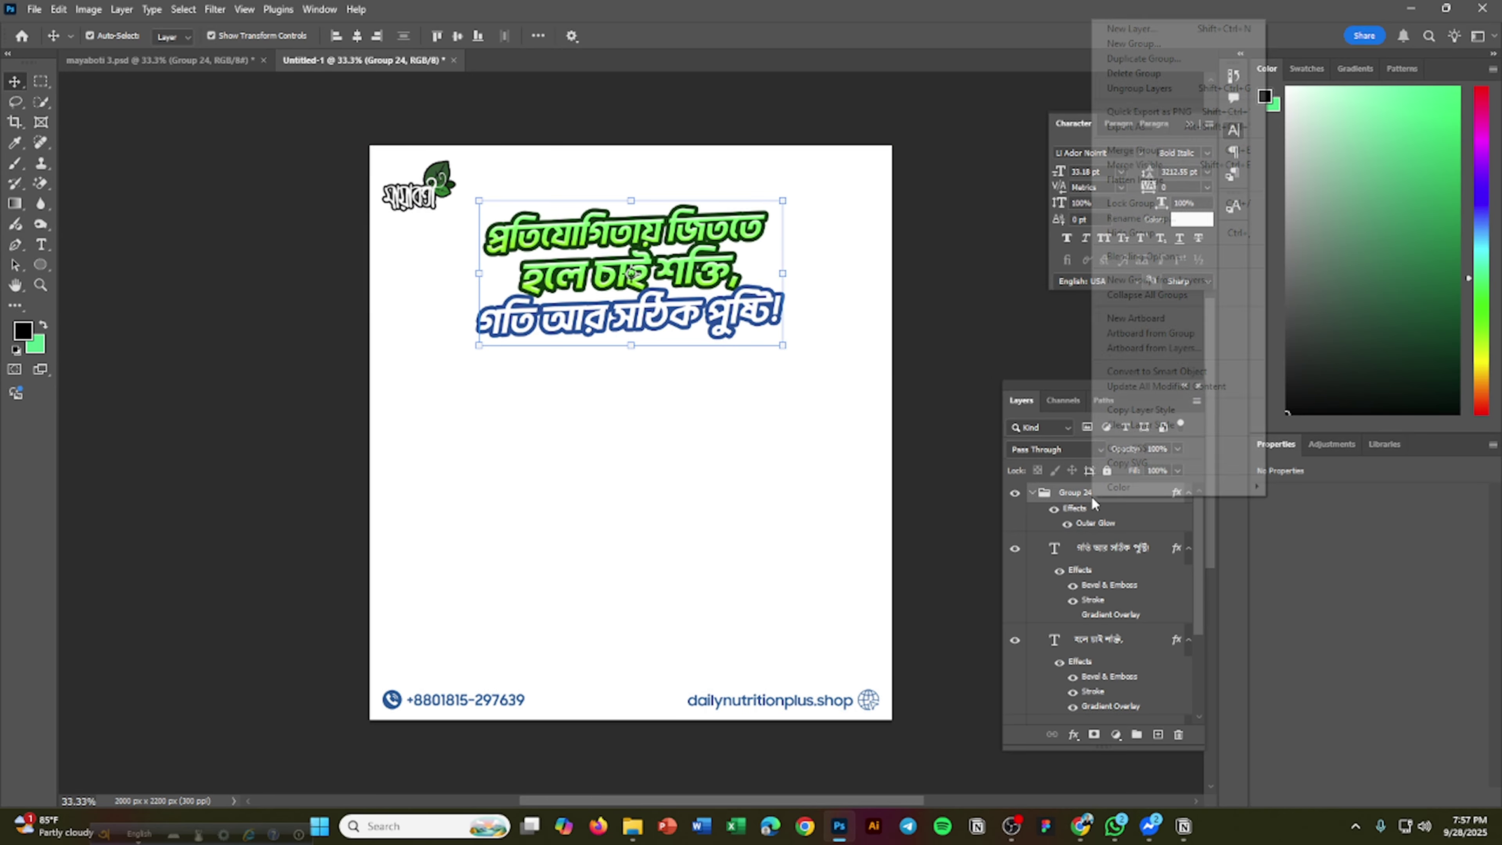
{"action": "left_click", "coordinate": [1142, 424]}
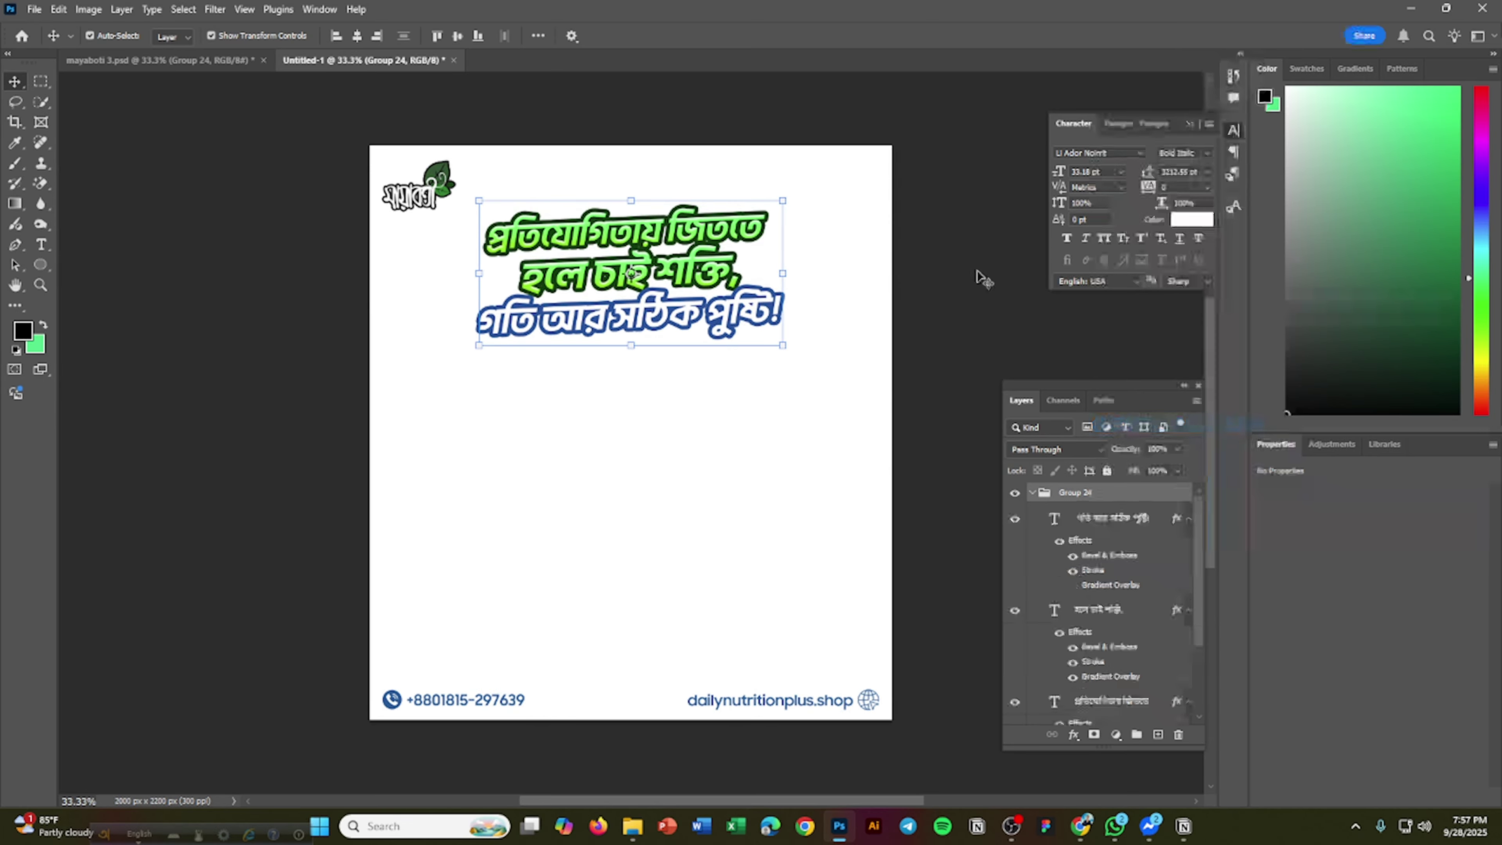
{"action": "left_click", "coordinate": [718, 232]}
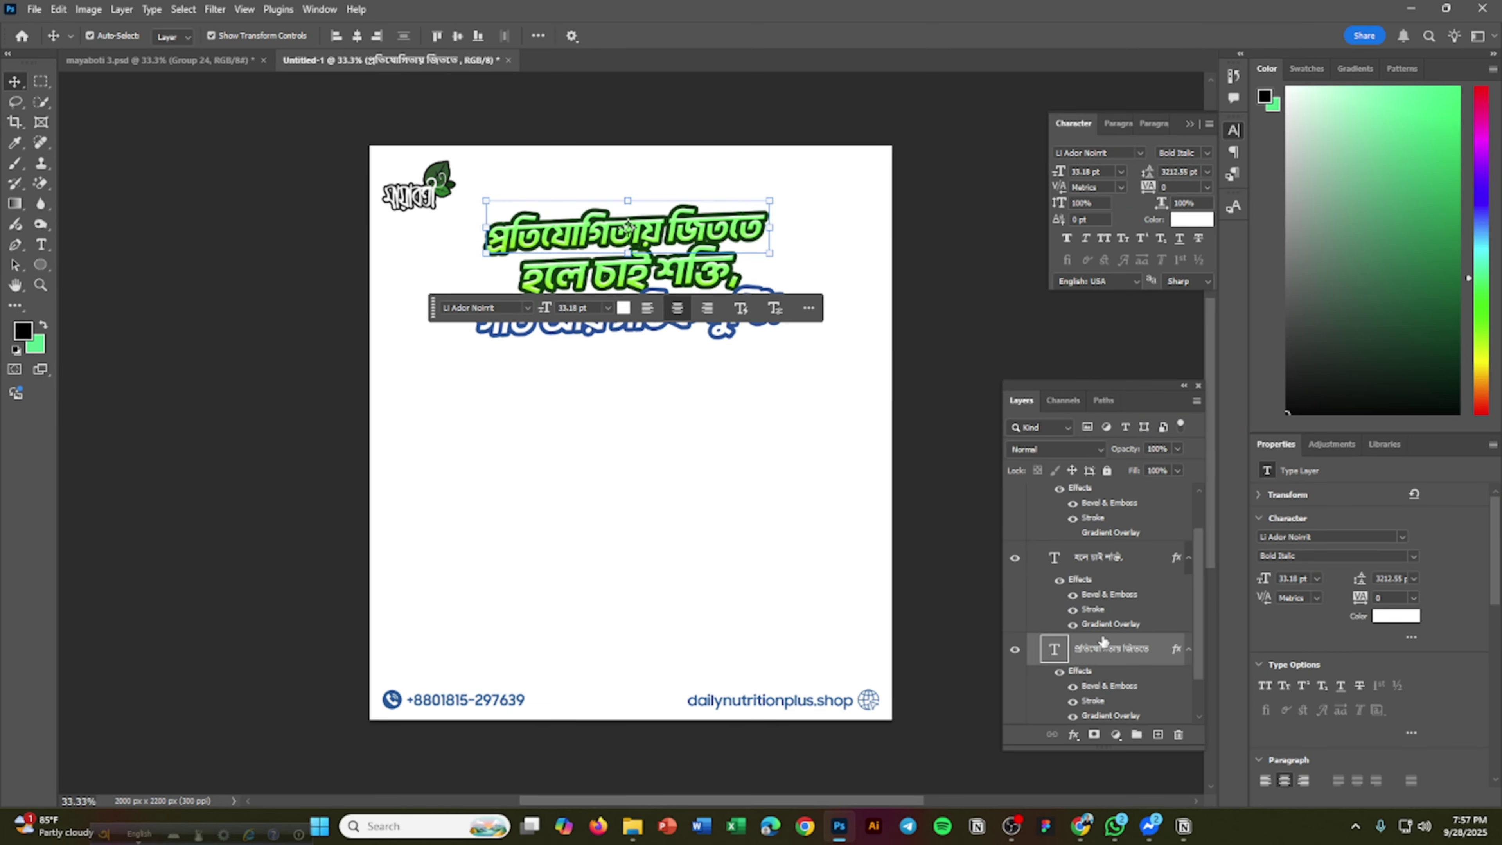
{"action": "right_click", "coordinate": [1103, 642]}
{"action": "left_click", "coordinate": [1096, 639]}
{"action": "scroll", "coordinate": [1106, 592], "scroll_direction": "up", "scroll_amount": 2}
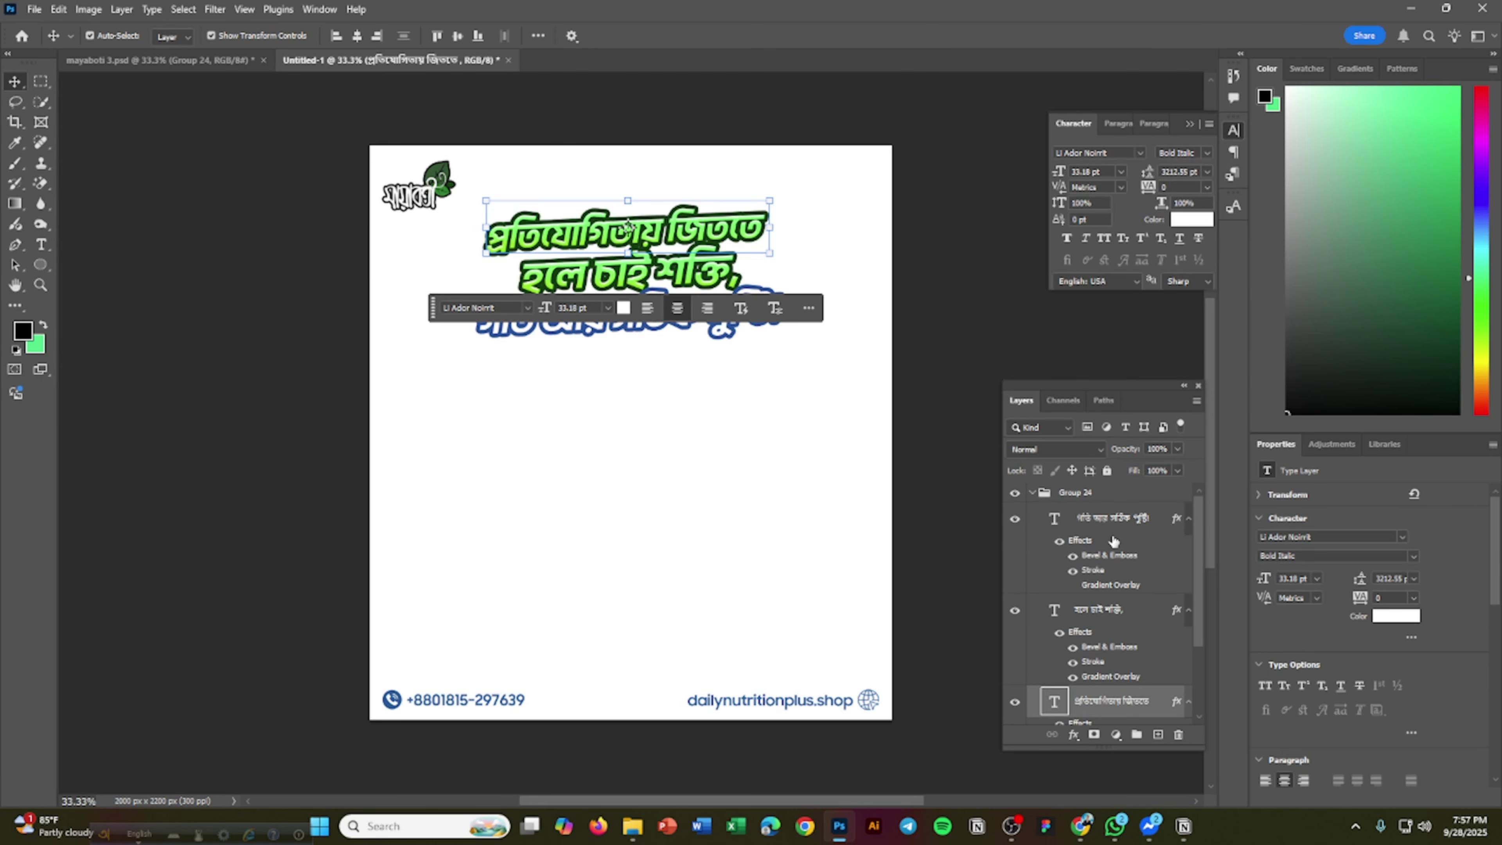
{"action": "left_click", "coordinate": [1124, 520], "text": "shift"}
{"action": "right_click", "coordinate": [1124, 520]}
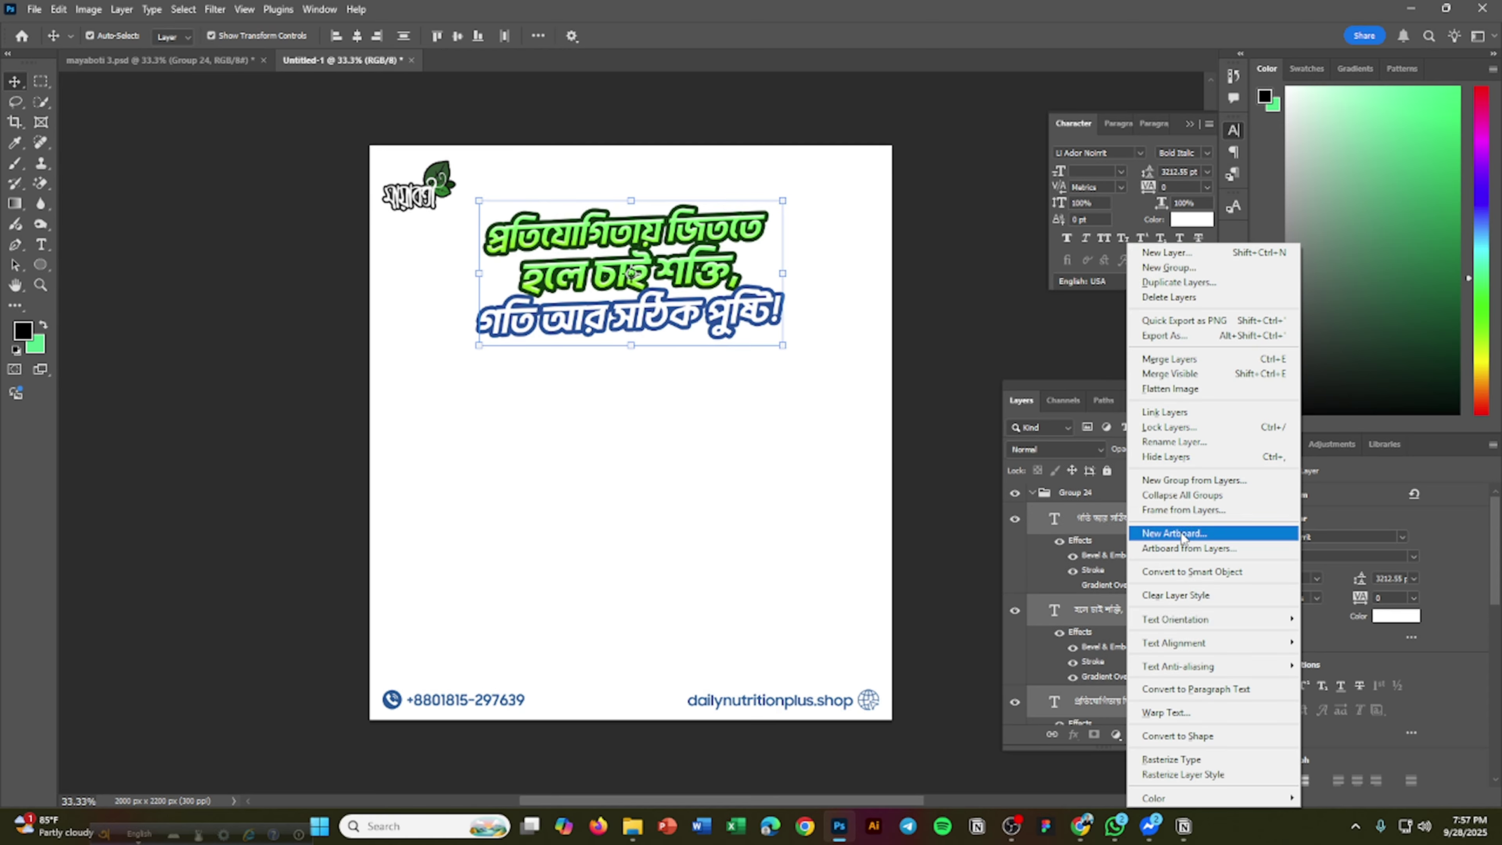
{"action": "left_click", "coordinate": [1194, 596]}
Set the text color of all three headline layers to black.
{"action": "left_click", "coordinate": [1121, 586]}
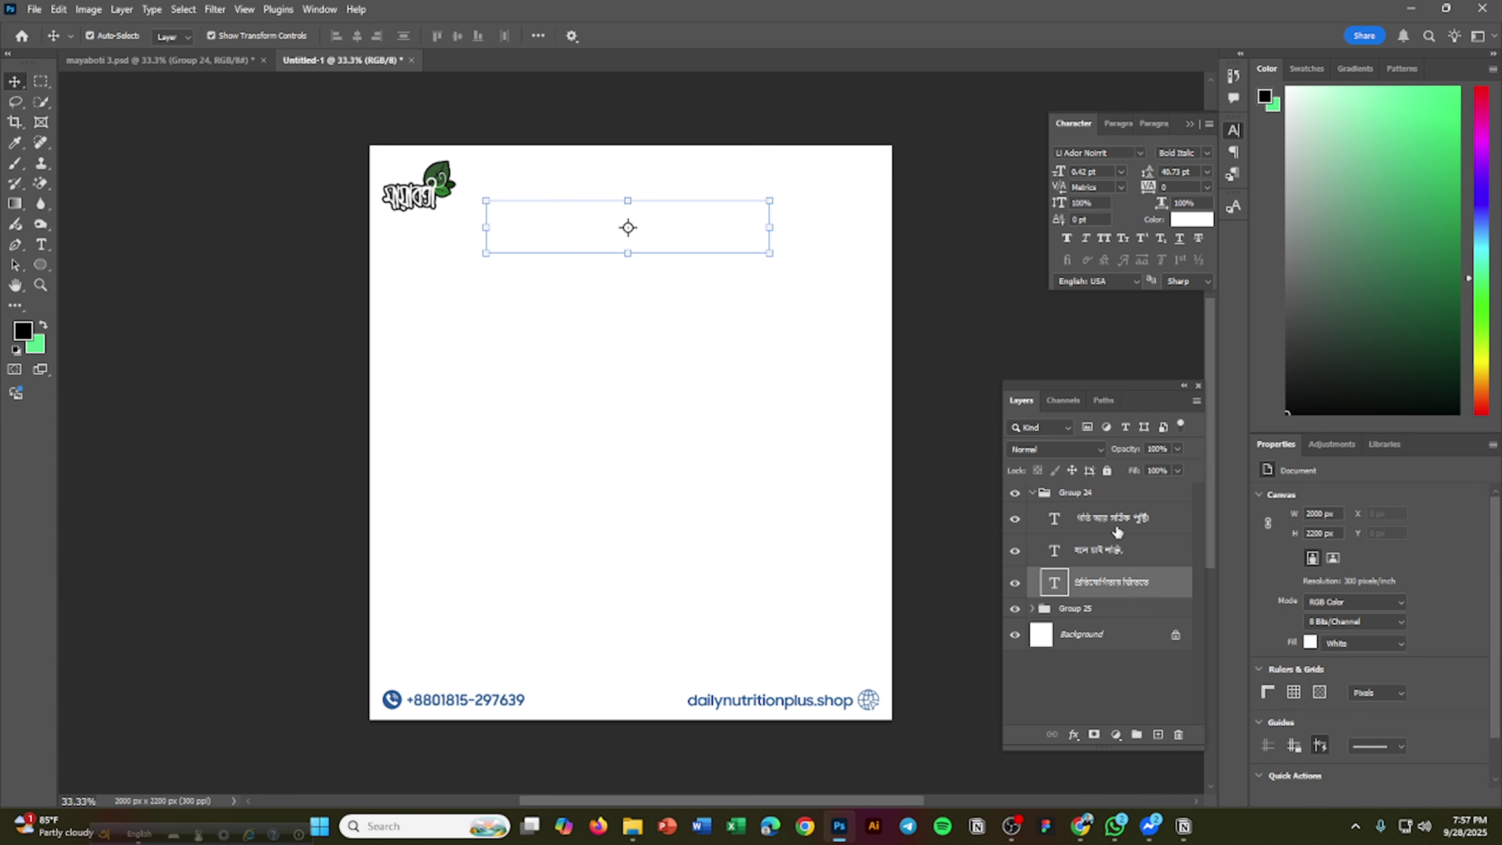
{"action": "left_click", "coordinate": [1109, 518]}
{"action": "left_click", "coordinate": [1191, 219]}
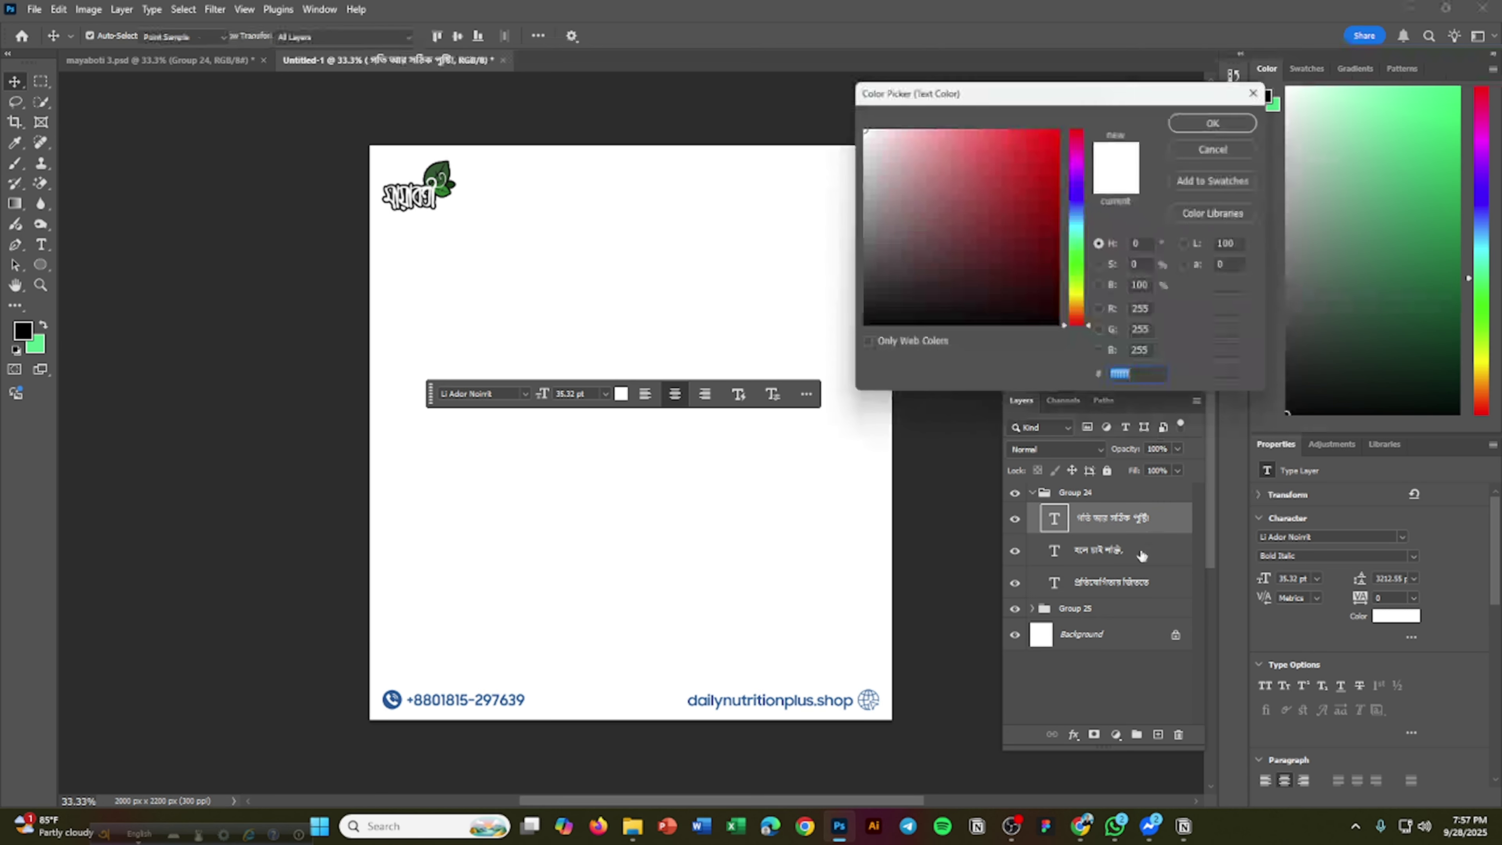
{"action": "left_click", "coordinate": [1204, 151]}
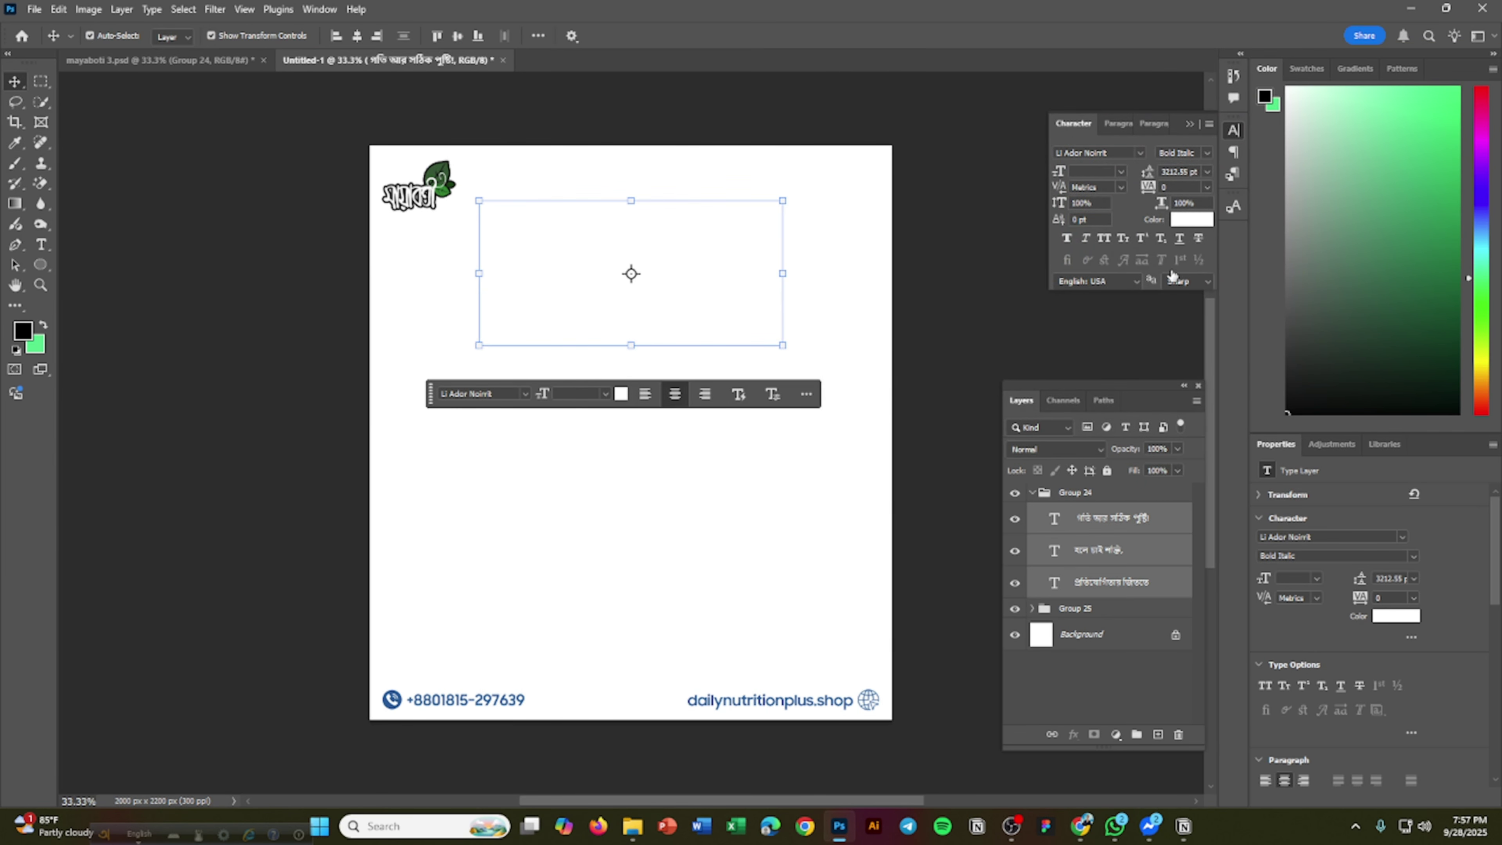
{"action": "left_click", "coordinate": [1192, 219]}
{"action": "left_click", "coordinate": [924, 293]}
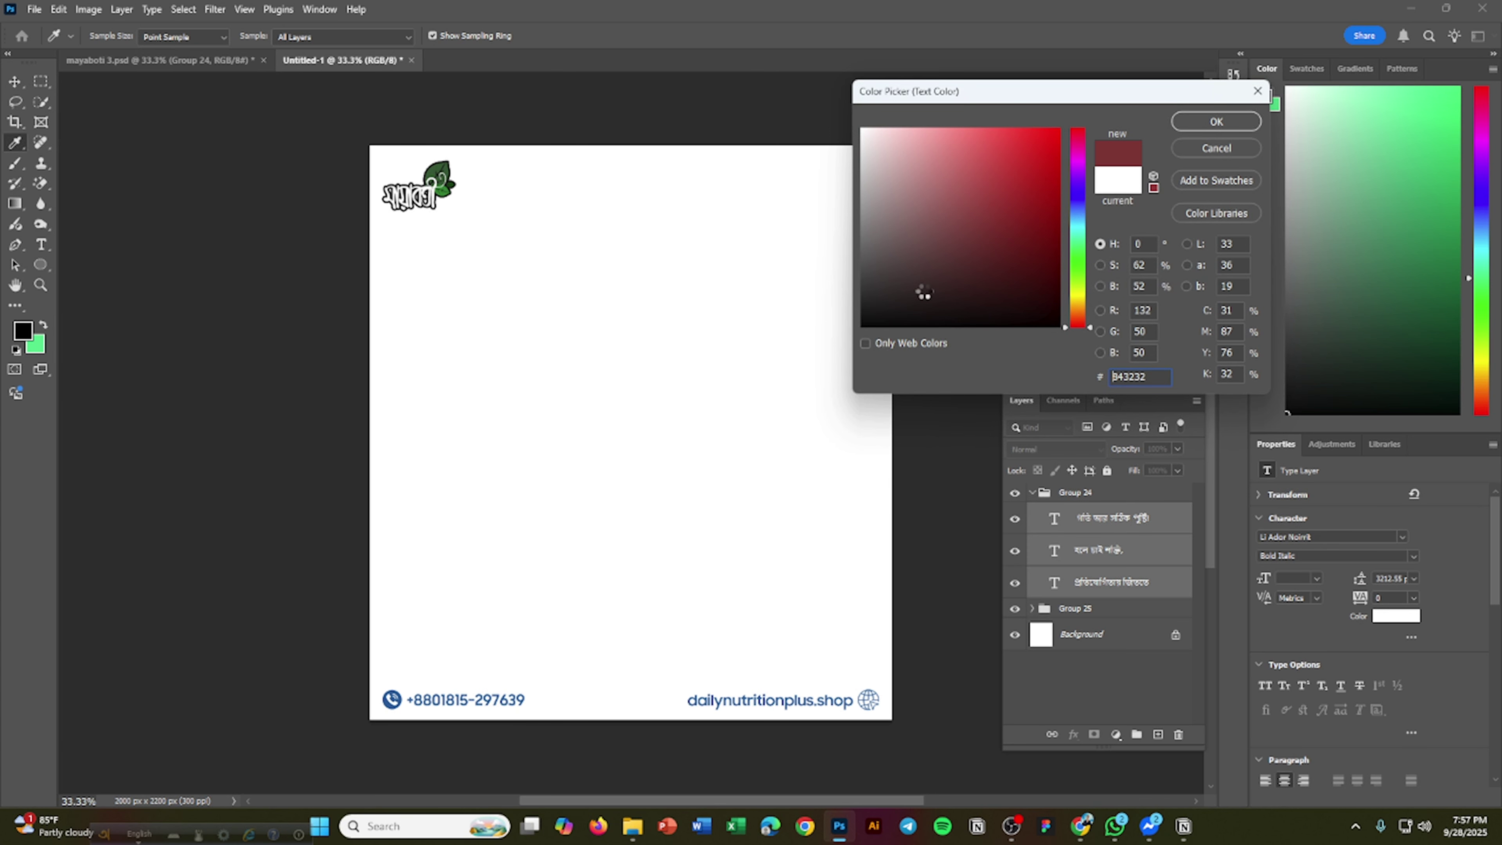
{"action": "left_click", "coordinate": [923, 302]}
{"action": "left_click", "coordinate": [781, 446]}
{"action": "left_click", "coordinate": [982, 319]}
{"action": "key", "text": "Return"}
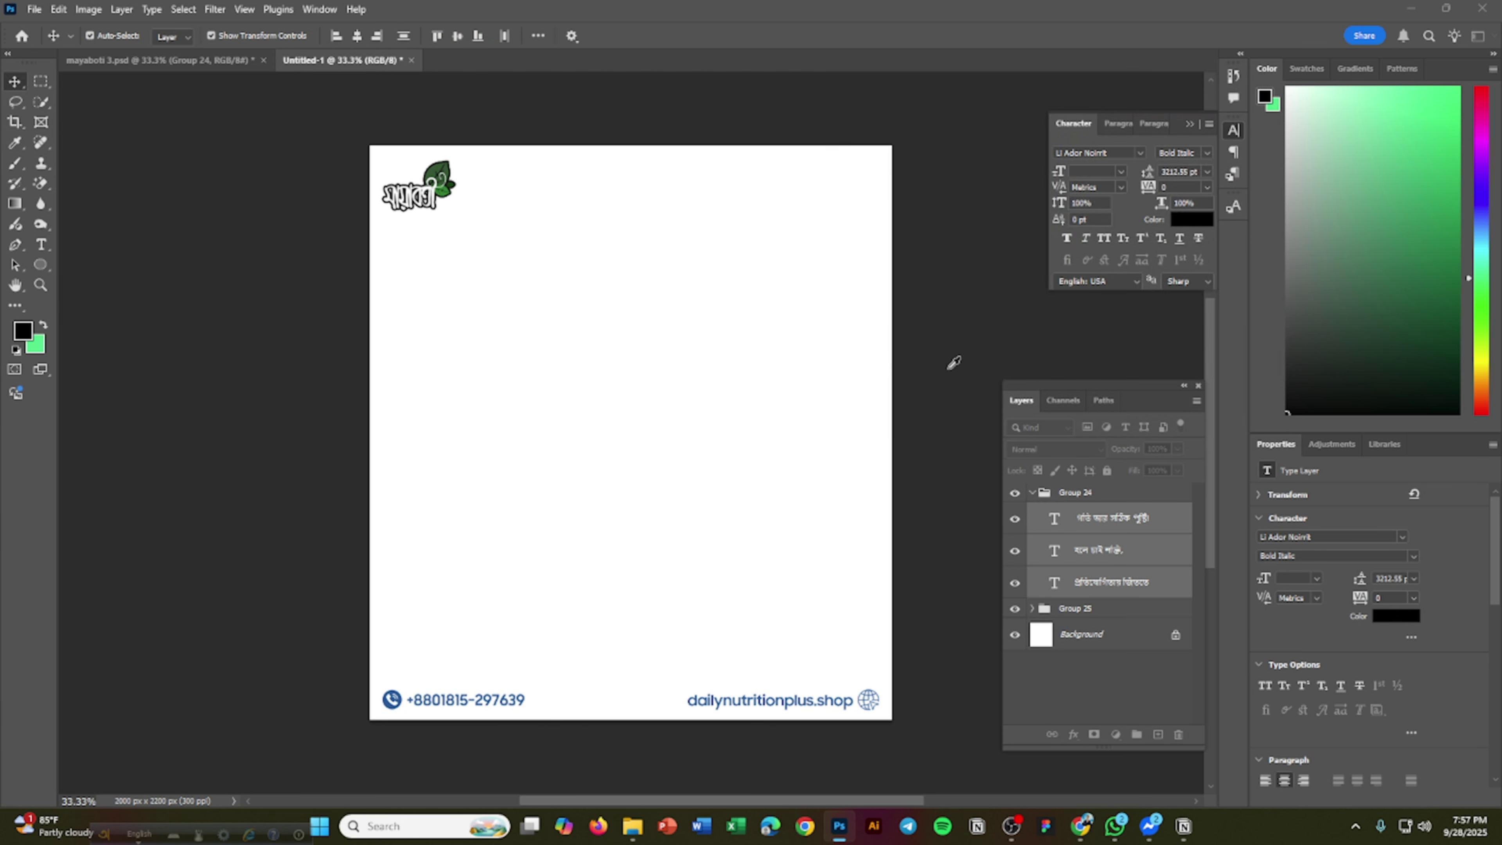
{"action": "left_click", "coordinate": [786, 287]}
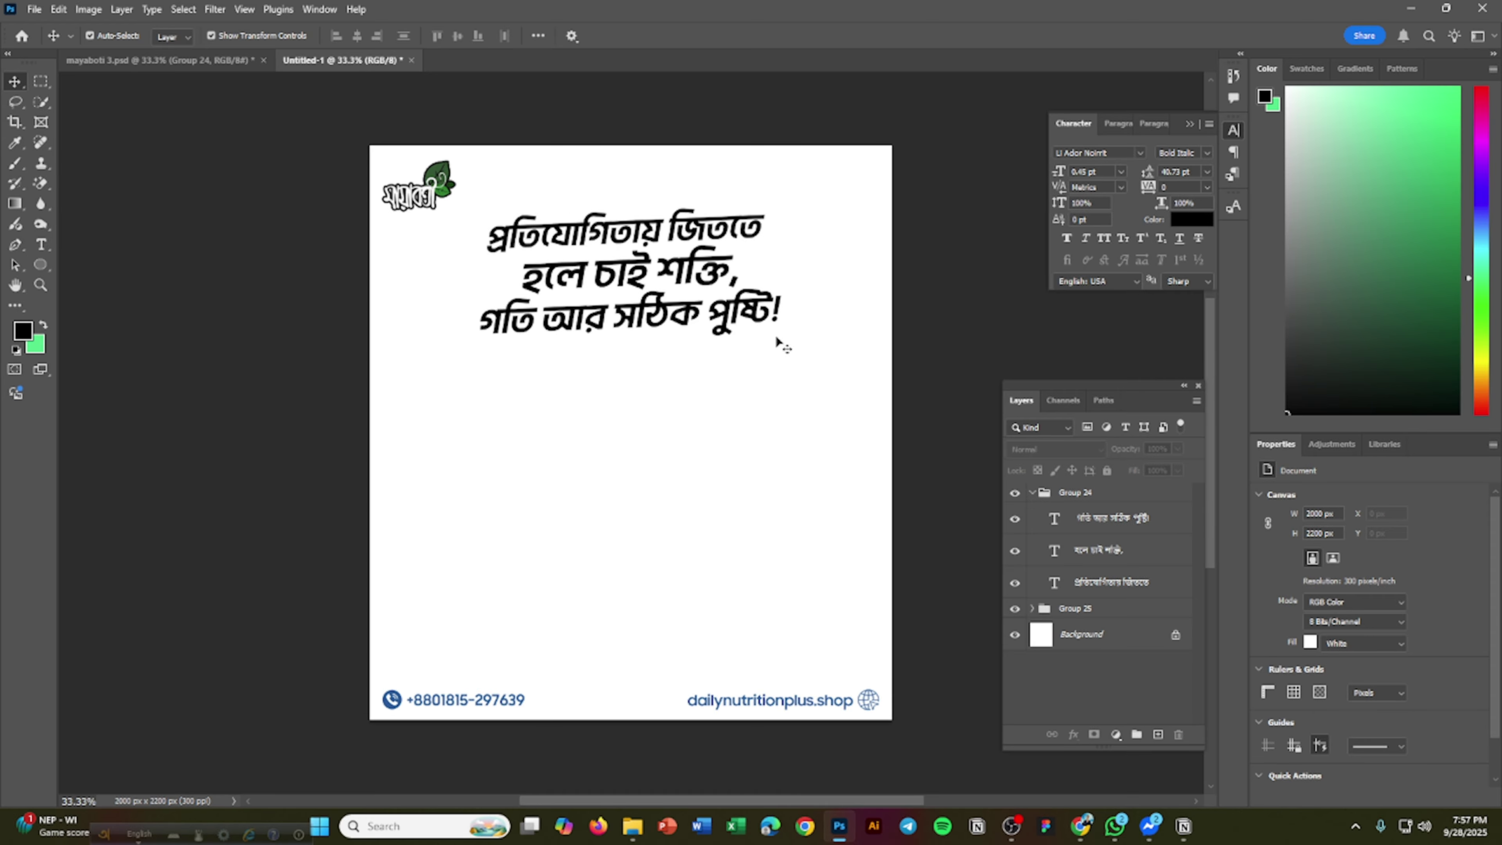
{"action": "left_click_drag", "start_coordinate": [467, 199], "coordinate": [822, 381]}
{"action": "left_click", "coordinate": [763, 468]}
Copy the pixelcut-export (1) running-track stadium image from mayaboti 3.psd into Untitled-1, directly above the Background layer at its original canvas position.
{"action": "left_click", "coordinate": [1075, 643]}
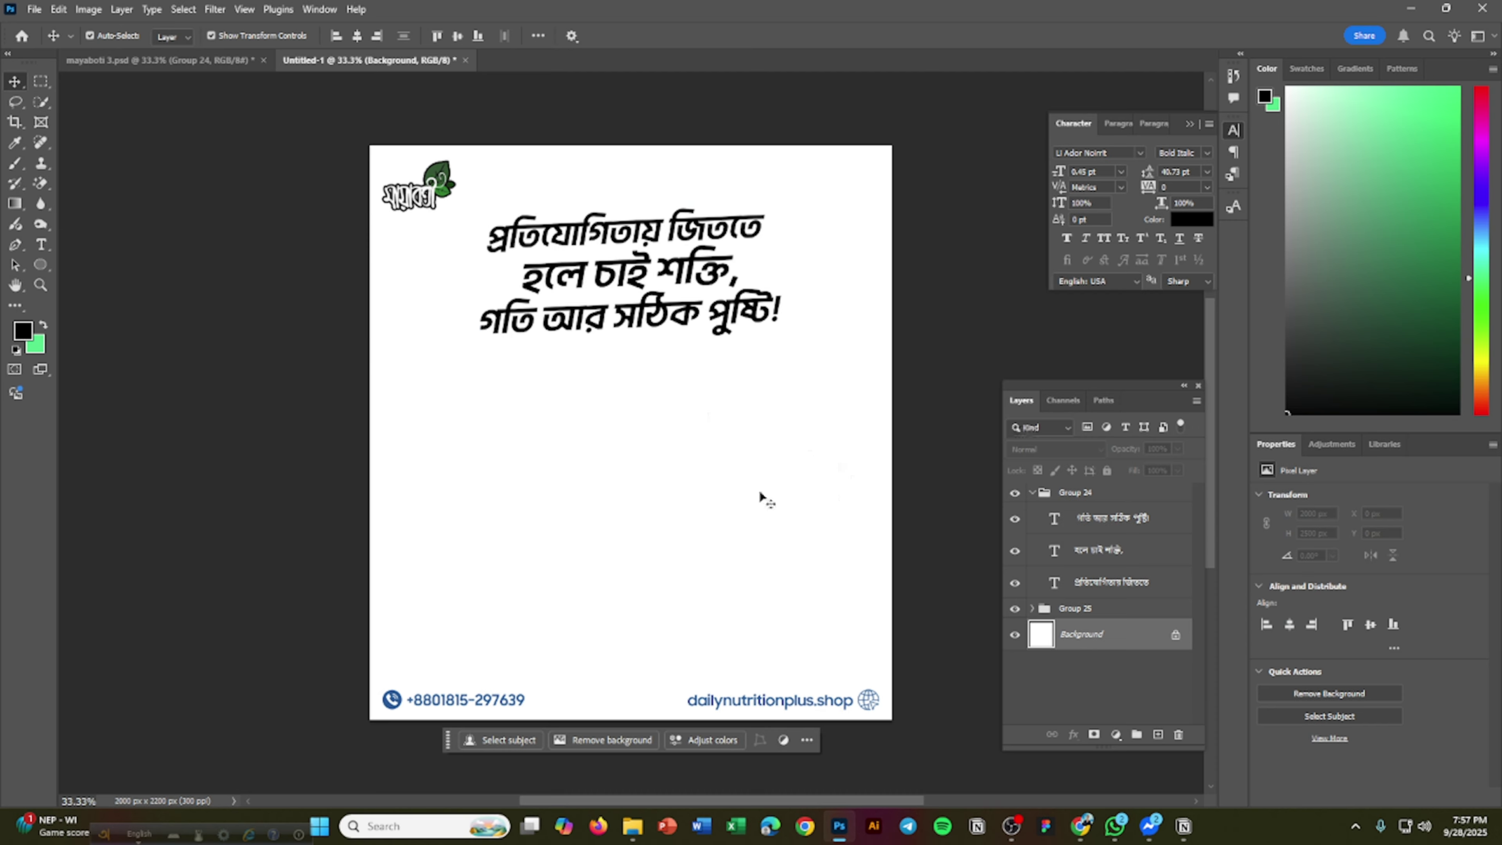
{"action": "left_click", "coordinate": [211, 61]}
{"action": "left_click", "coordinate": [655, 553]}
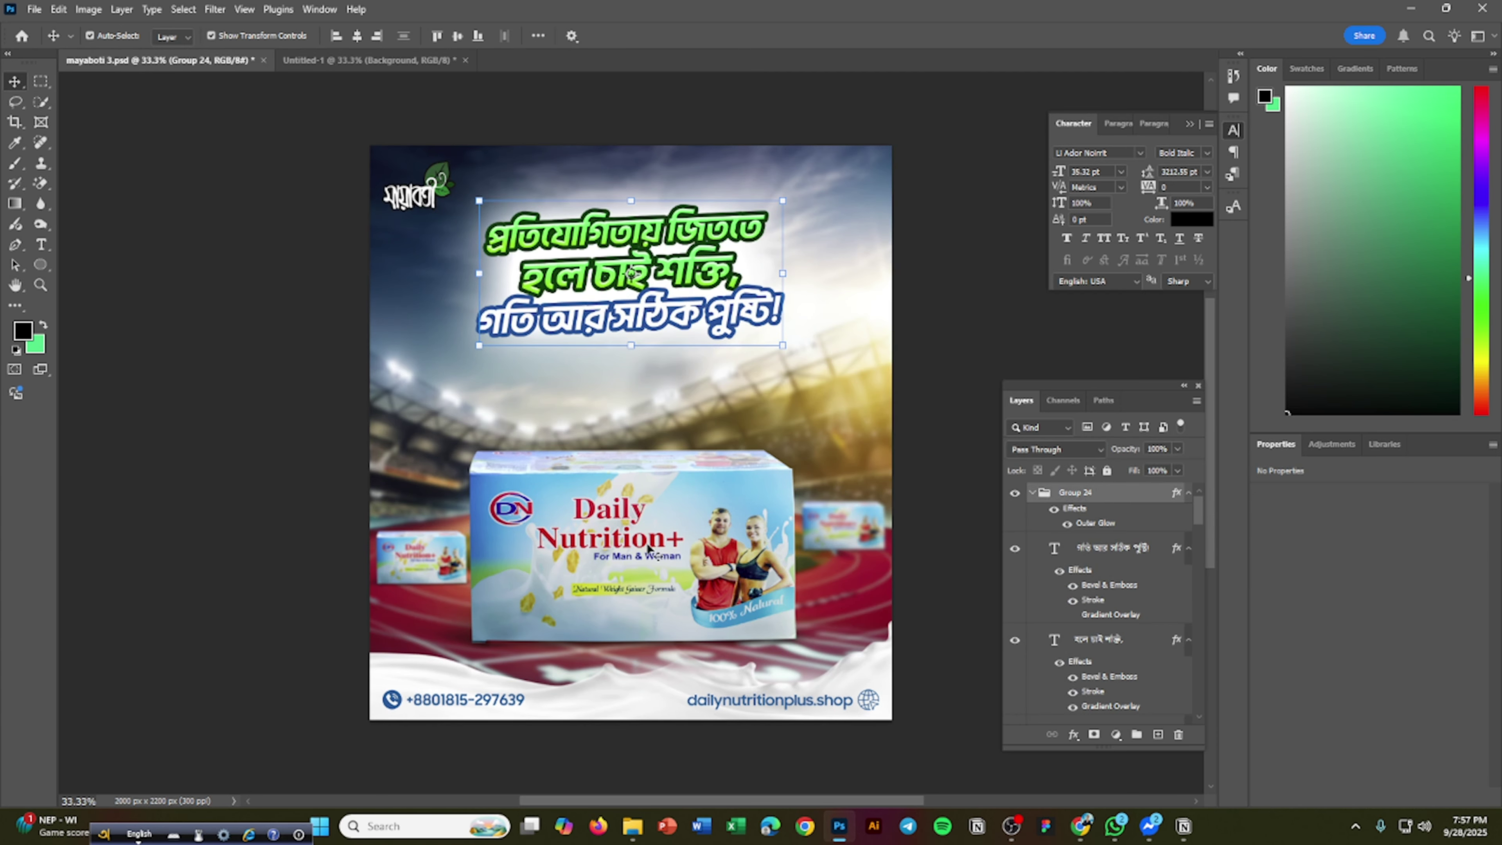
{"action": "left_click", "coordinate": [887, 592]}
{"action": "scroll", "coordinate": [1095, 587], "scroll_direction": "down", "scroll_amount": 3}
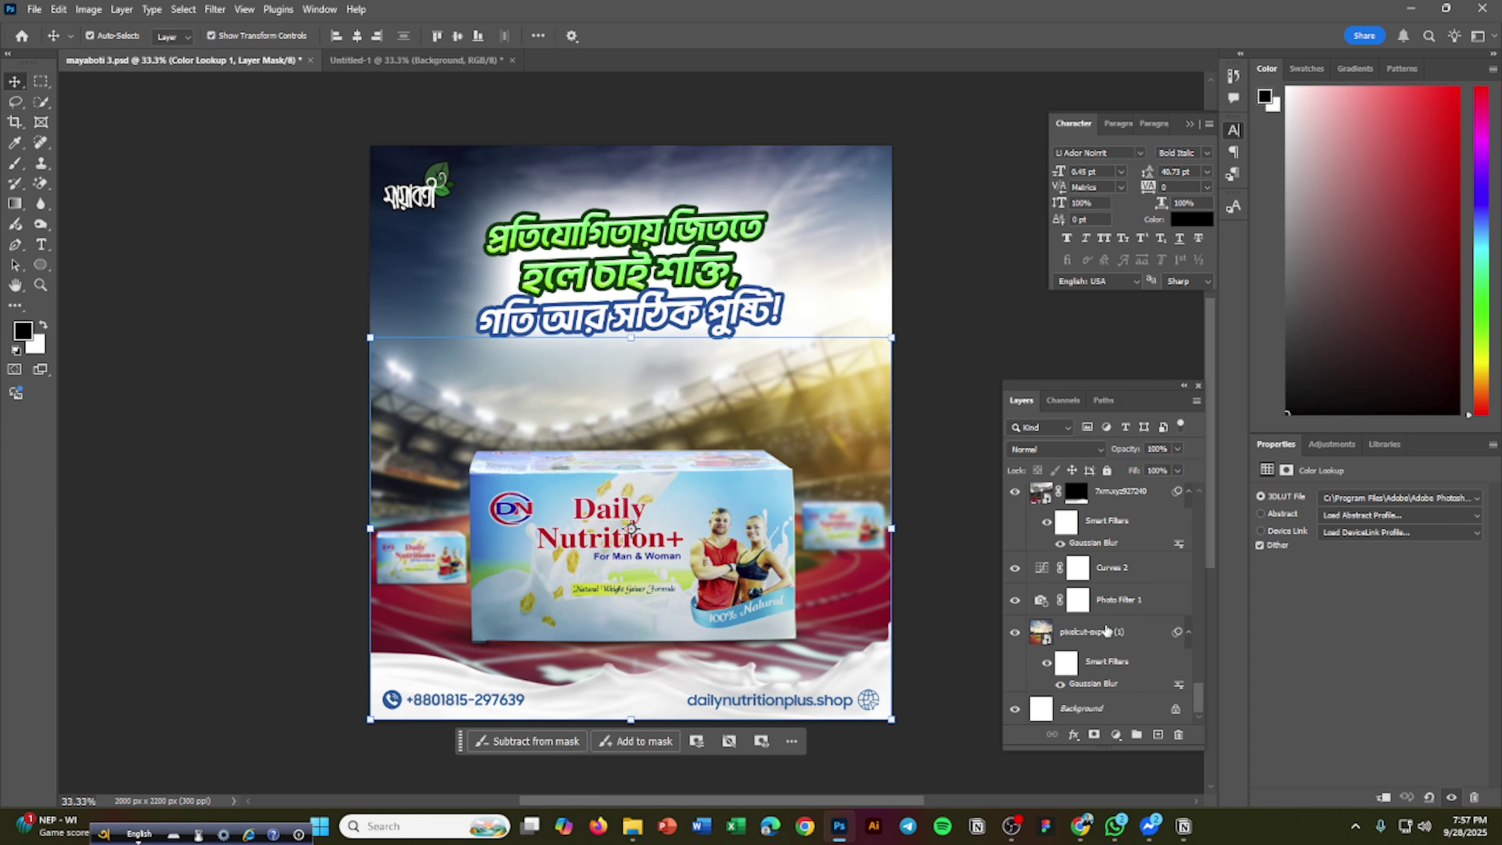
{"action": "left_click", "coordinate": [1091, 632]}
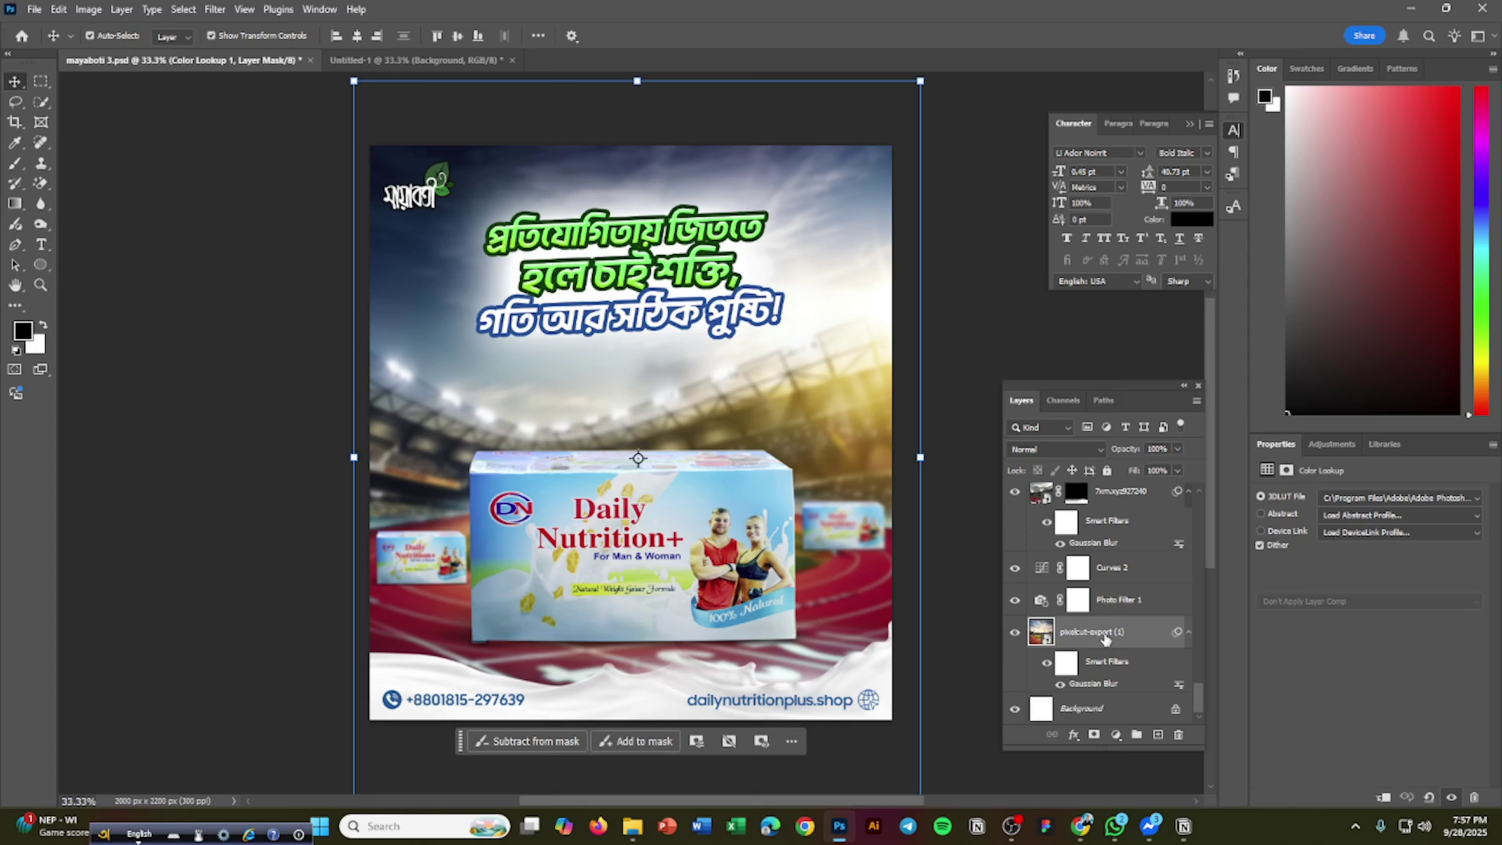
{"action": "left_click", "coordinate": [1014, 633]}
{"action": "left_click", "coordinate": [1014, 632]}
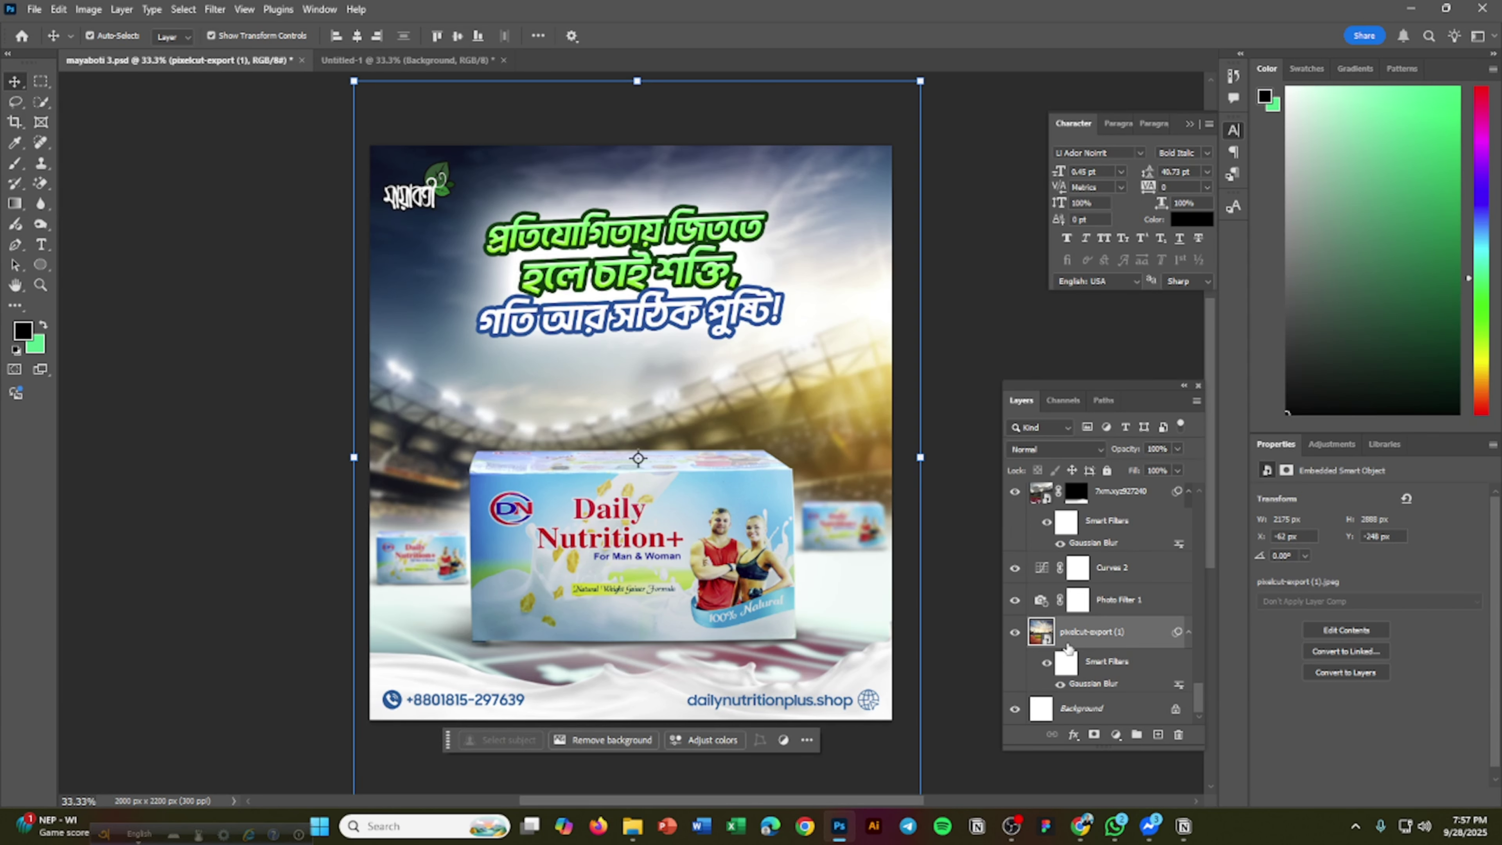
{"action": "left_click", "coordinate": [1015, 632]}
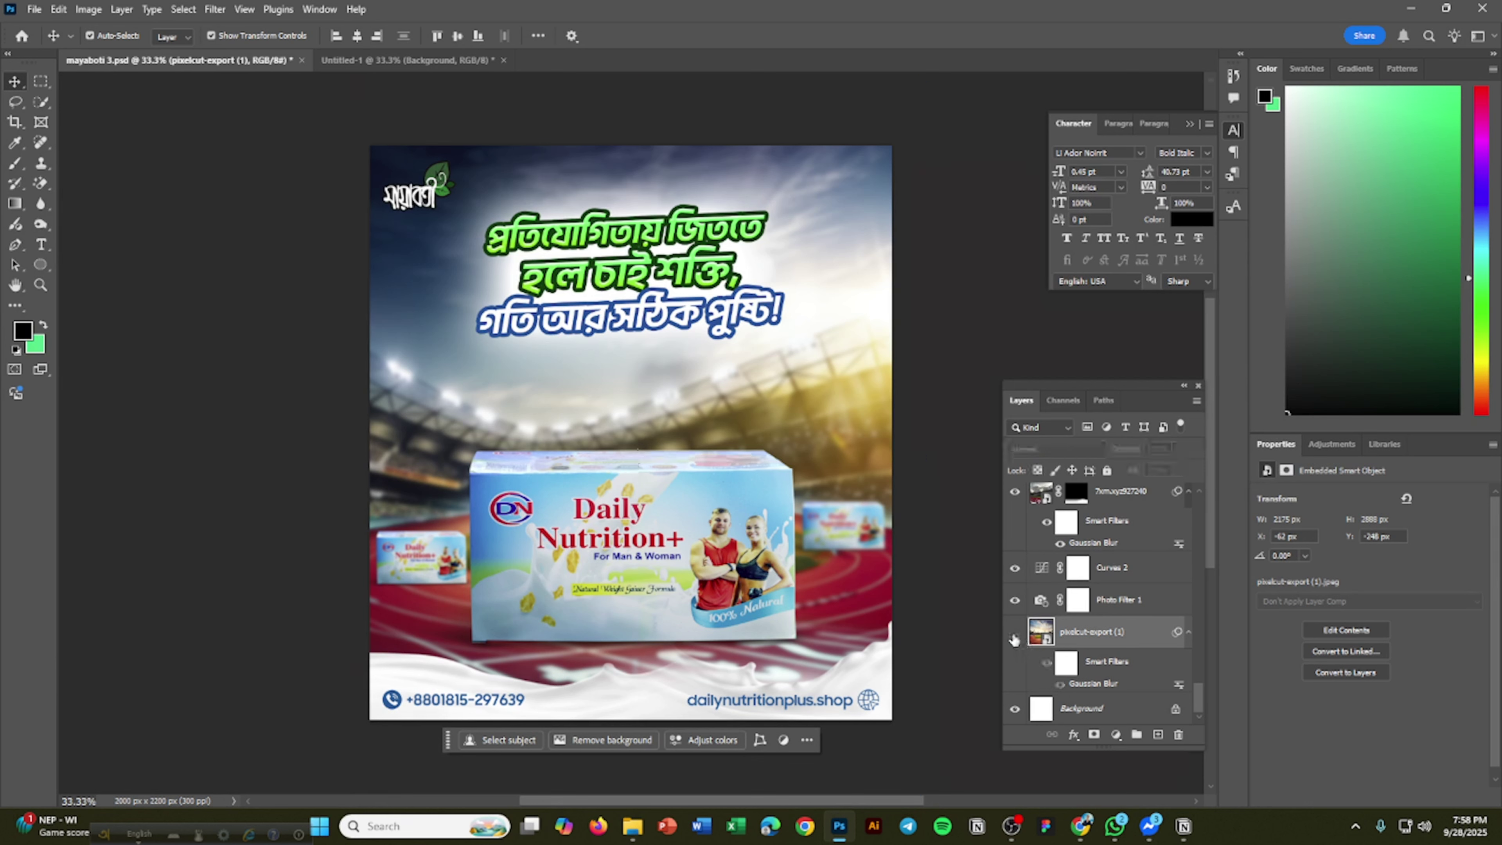
{"action": "left_click", "coordinate": [1015, 632]}
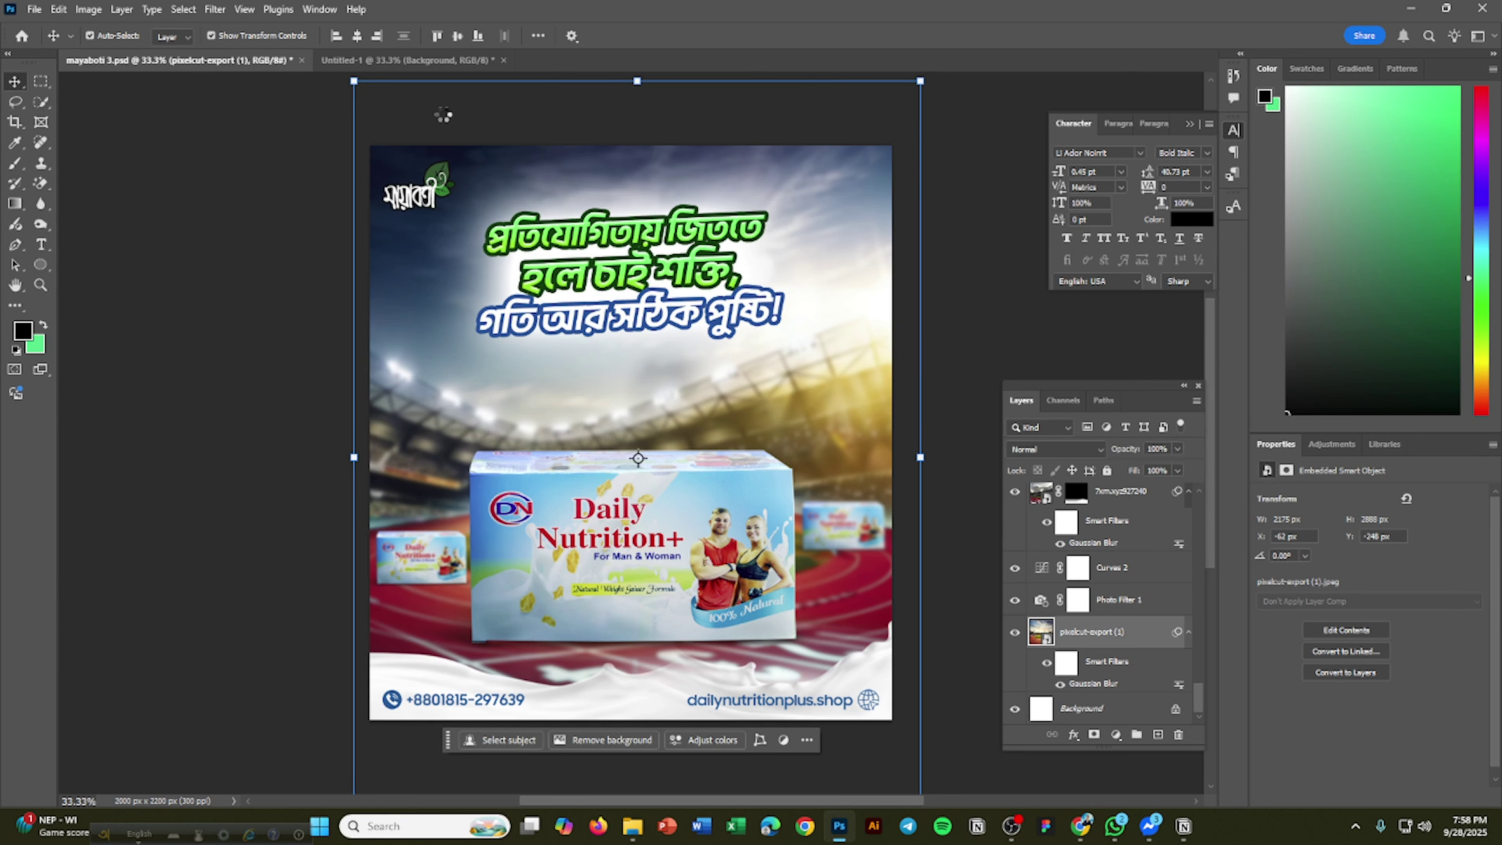
{"action": "left_click", "coordinate": [406, 61]}
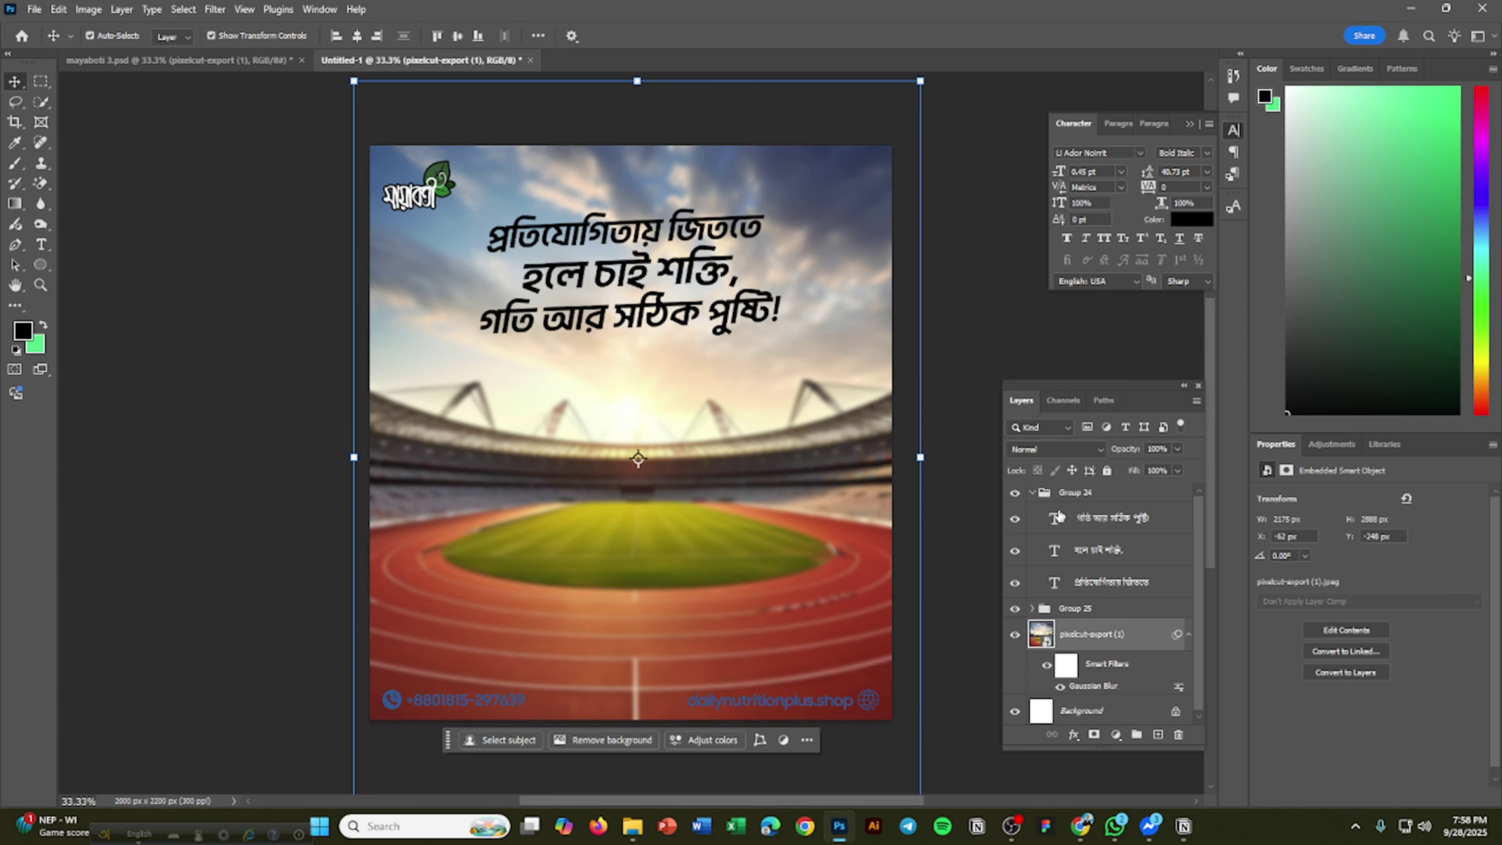
Collapse the headline group and compare the canvas with the pixelcut-export (1) layer hidden and shown.
{"action": "left_click", "coordinate": [1032, 494]}
{"action": "left_click", "coordinate": [1016, 539]}
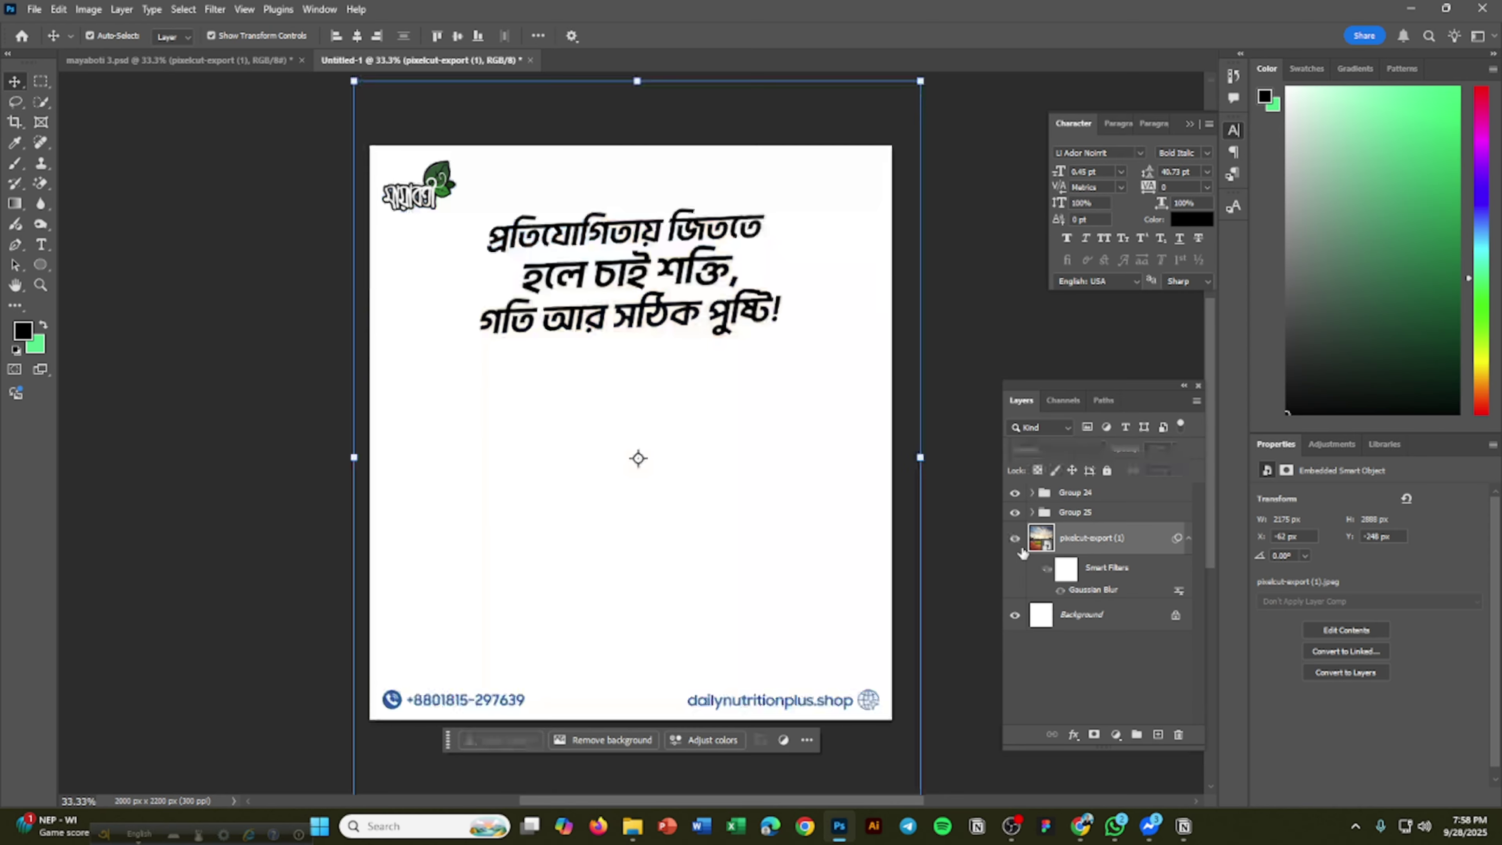
{"action": "left_click", "coordinate": [1016, 539]}
{"action": "left_click", "coordinate": [1013, 330]}
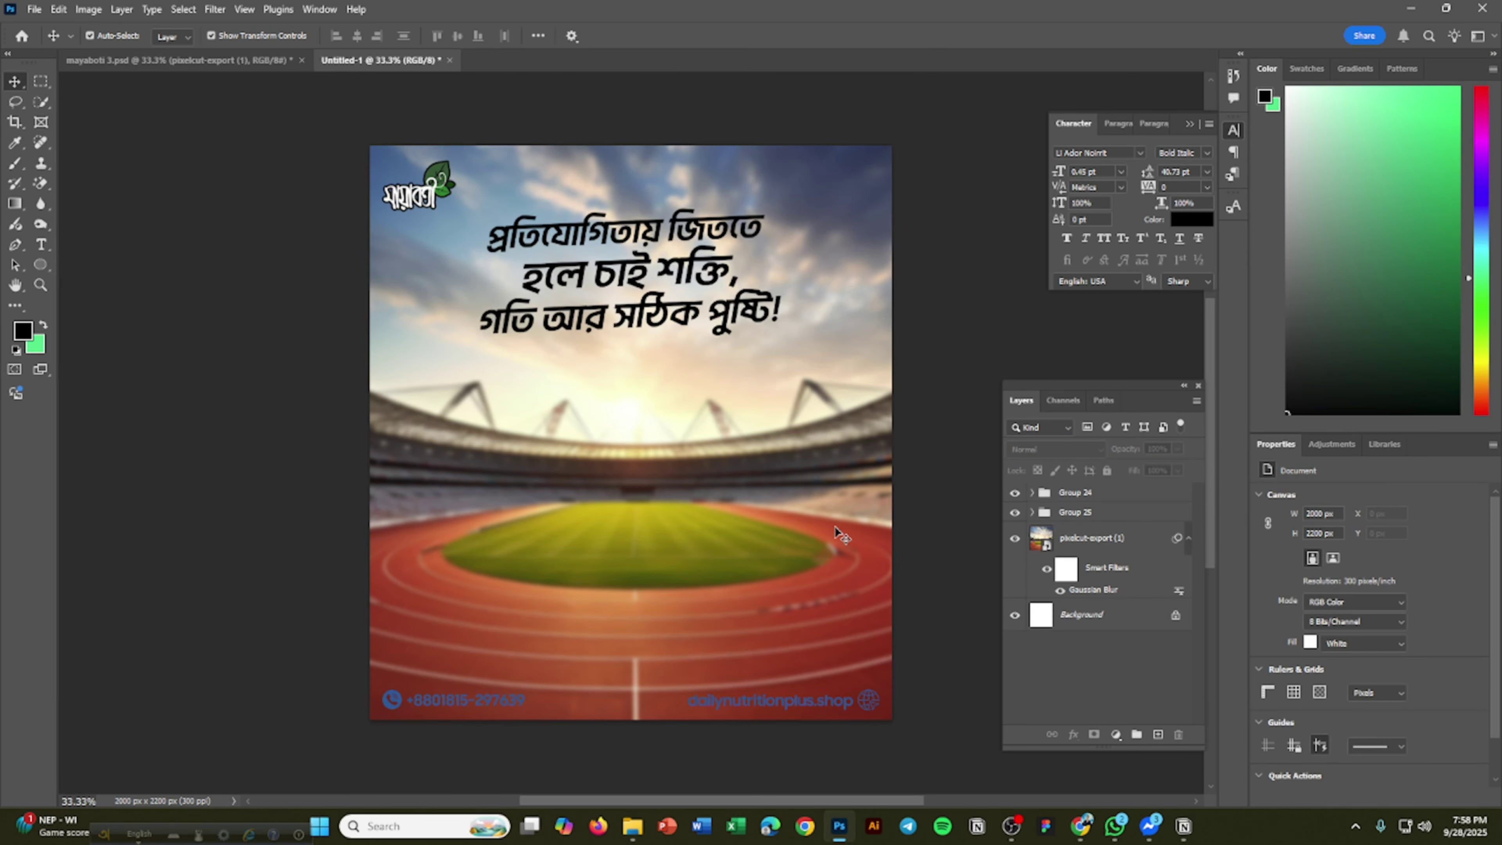
Compare the running-track stadium image with and without its Gaussian Blur smart filter.
{"action": "left_click", "coordinate": [682, 548]}
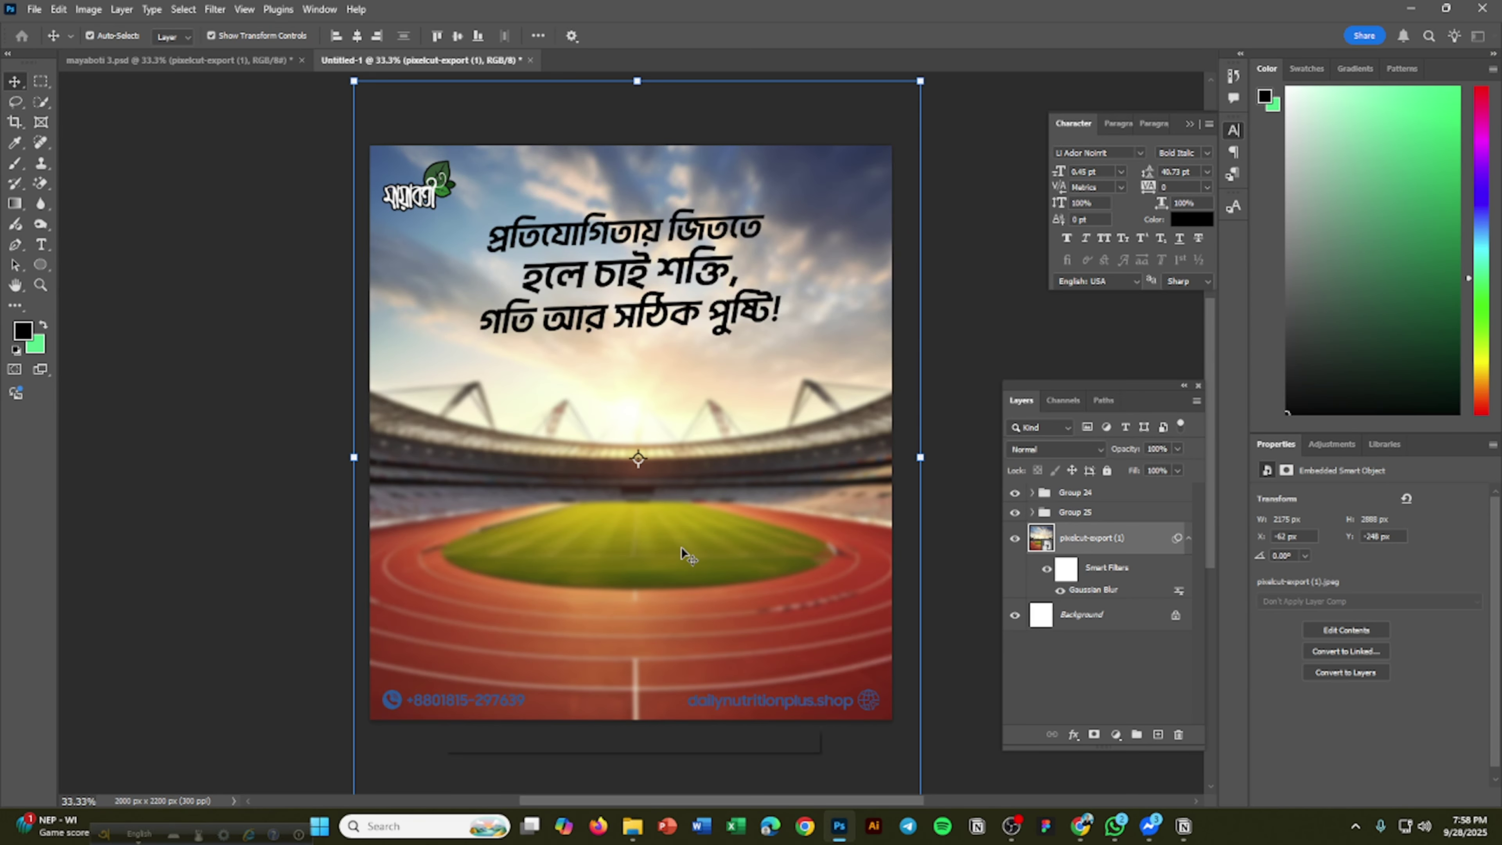
{"action": "left_click", "coordinate": [1062, 592]}
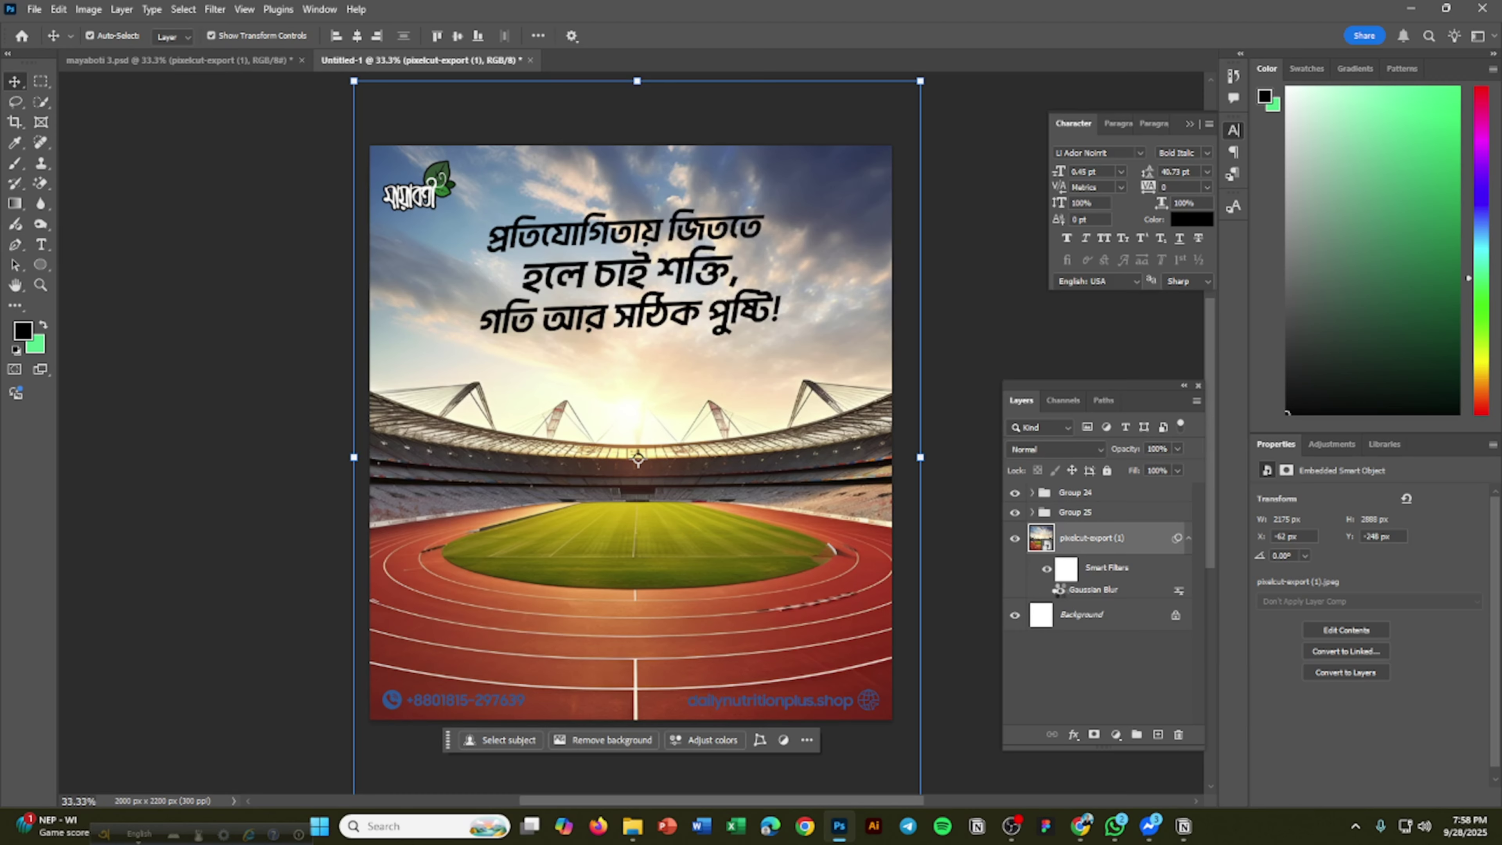
{"action": "left_click", "coordinate": [1061, 590]}
{"action": "left_click", "coordinate": [957, 313]}
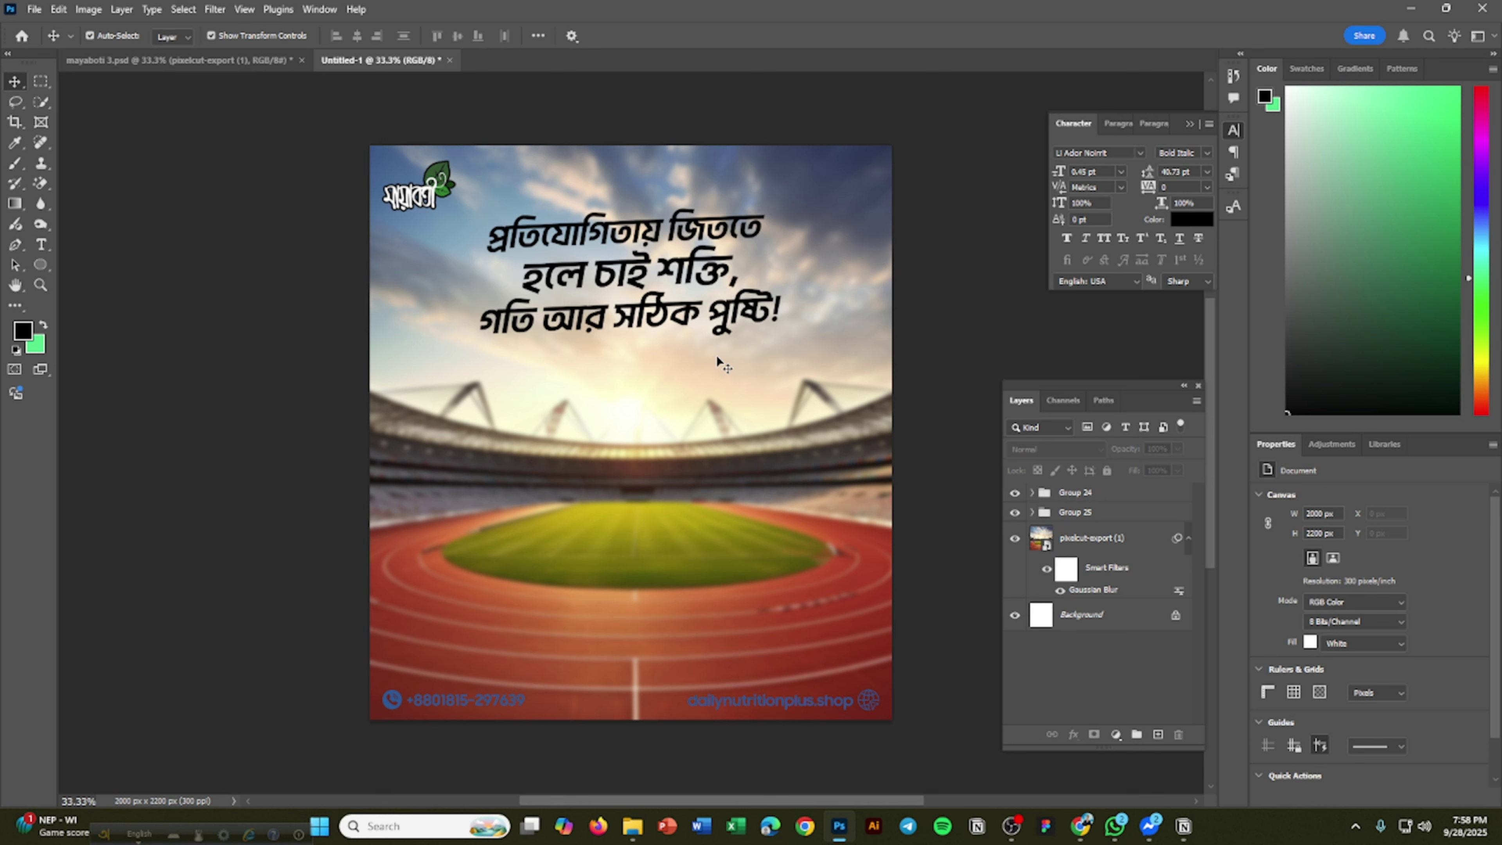
In mayaboti 3.psd, compare the poster with the 7xm.xyz927240 image layer hidden and shown.
{"action": "left_click", "coordinate": [178, 60]}
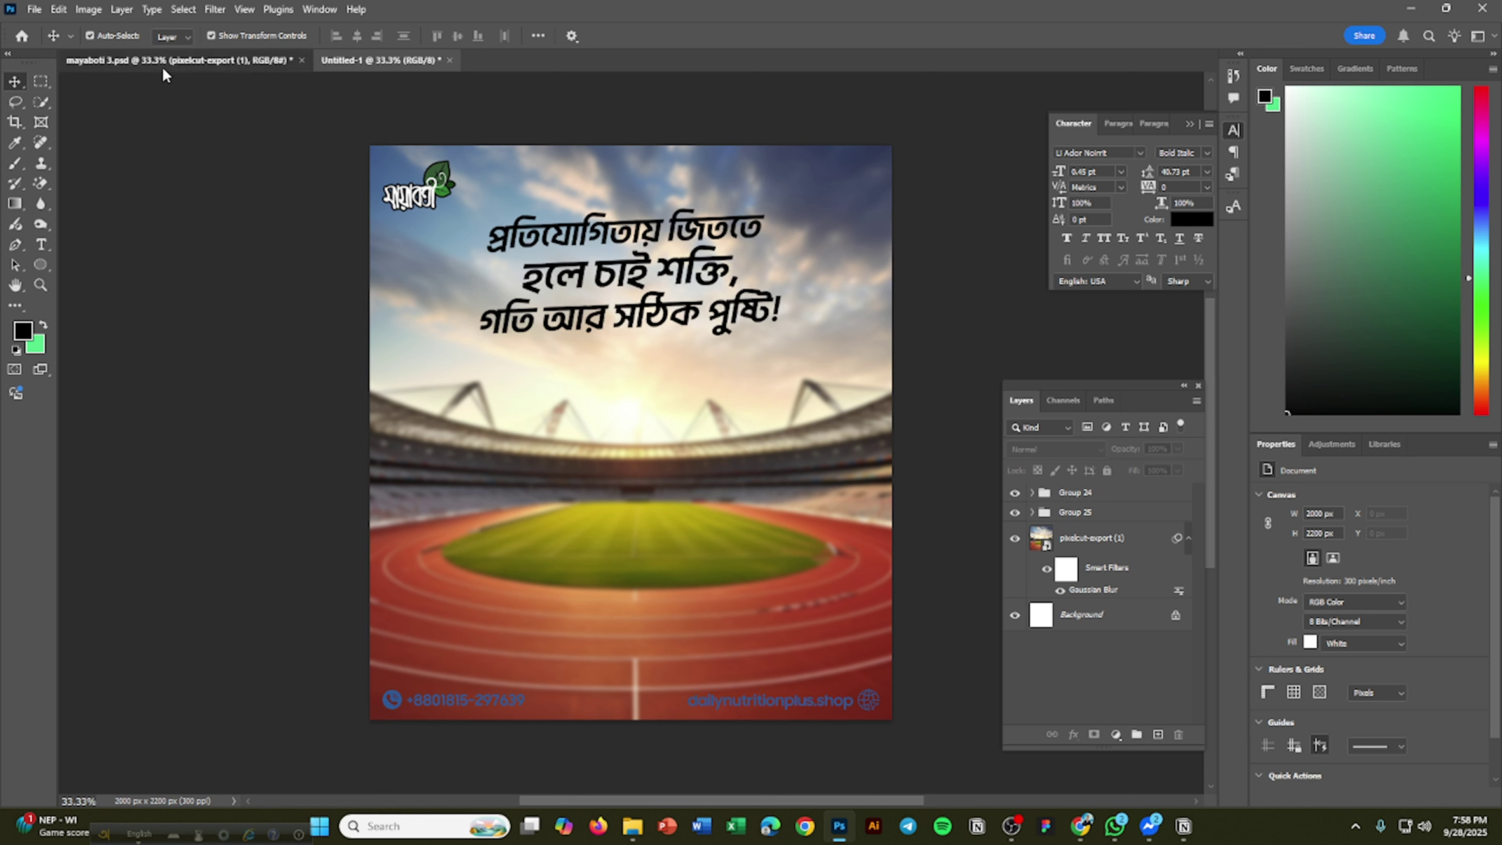
{"action": "scroll", "coordinate": [1121, 661], "scroll_direction": "up", "scroll_amount": 3}
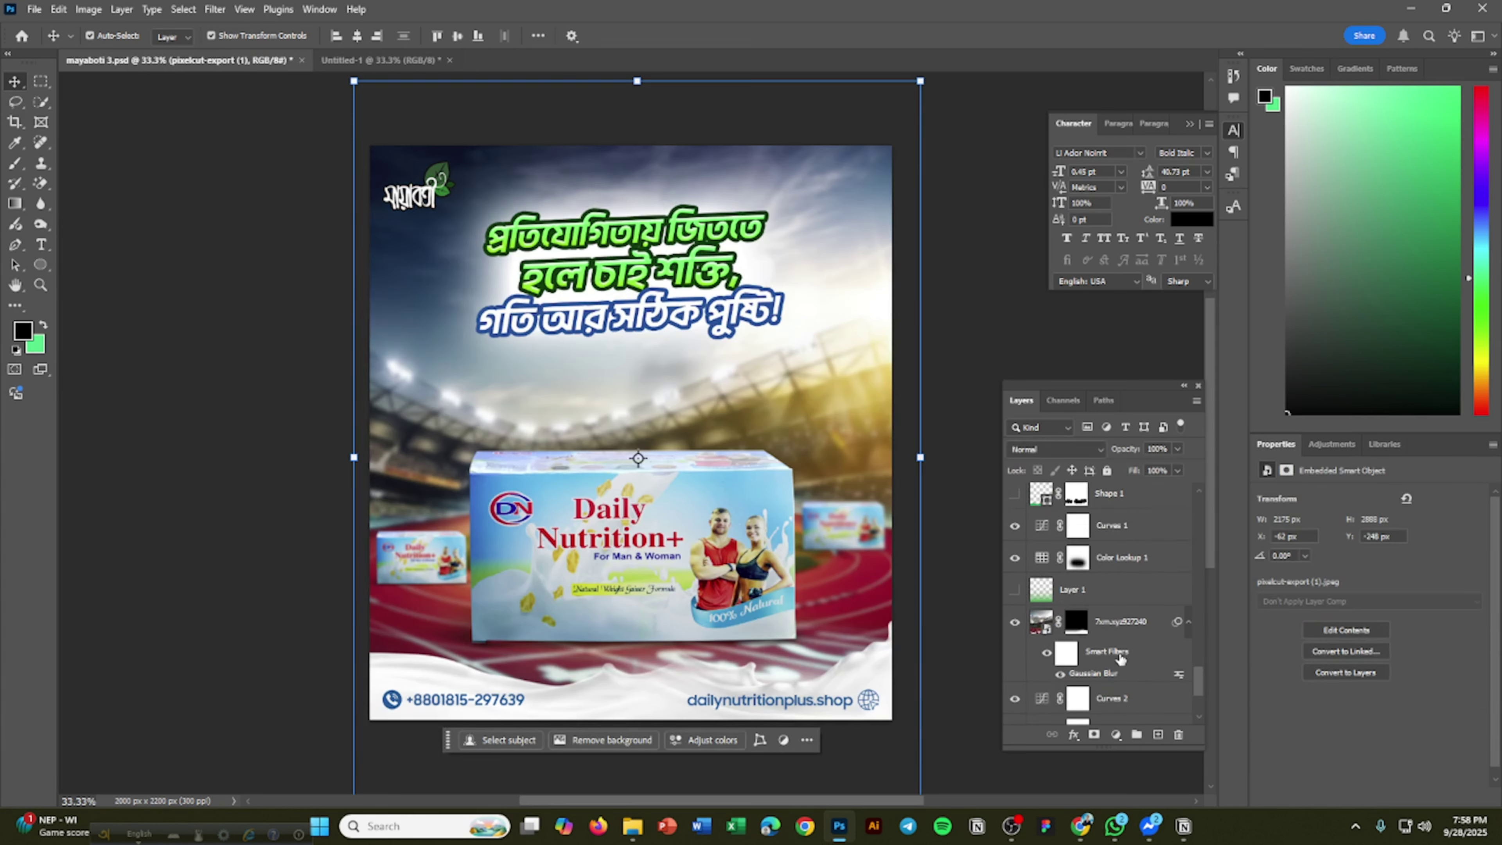
{"action": "left_click", "coordinate": [1032, 621]}
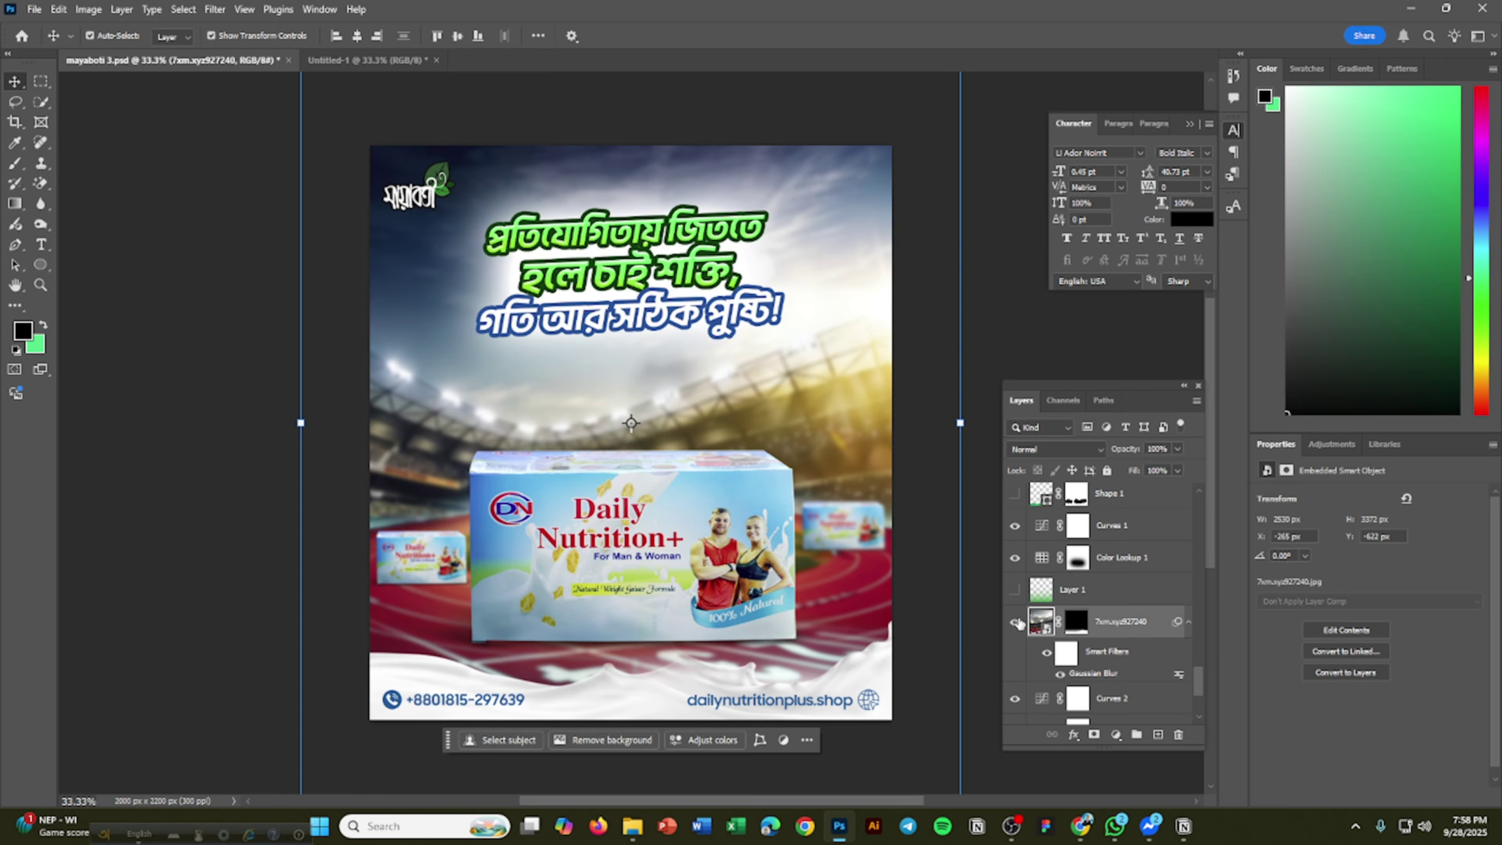
{"action": "left_click", "coordinate": [1014, 622]}
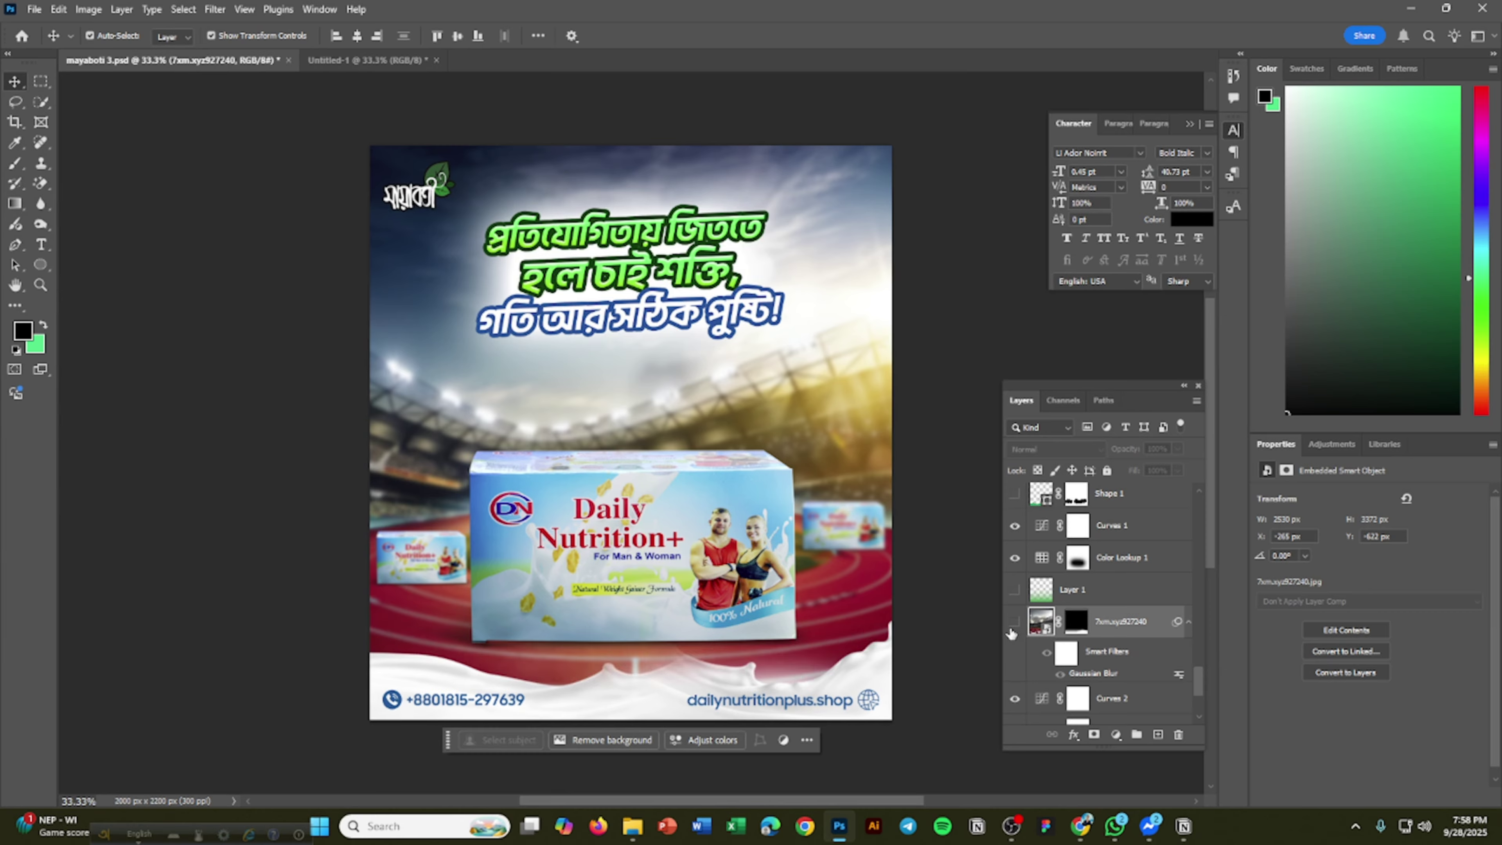
{"action": "left_click", "coordinate": [1014, 623]}
{"action": "scroll", "coordinate": [1022, 627], "scroll_direction": "down", "scroll_amount": 3}
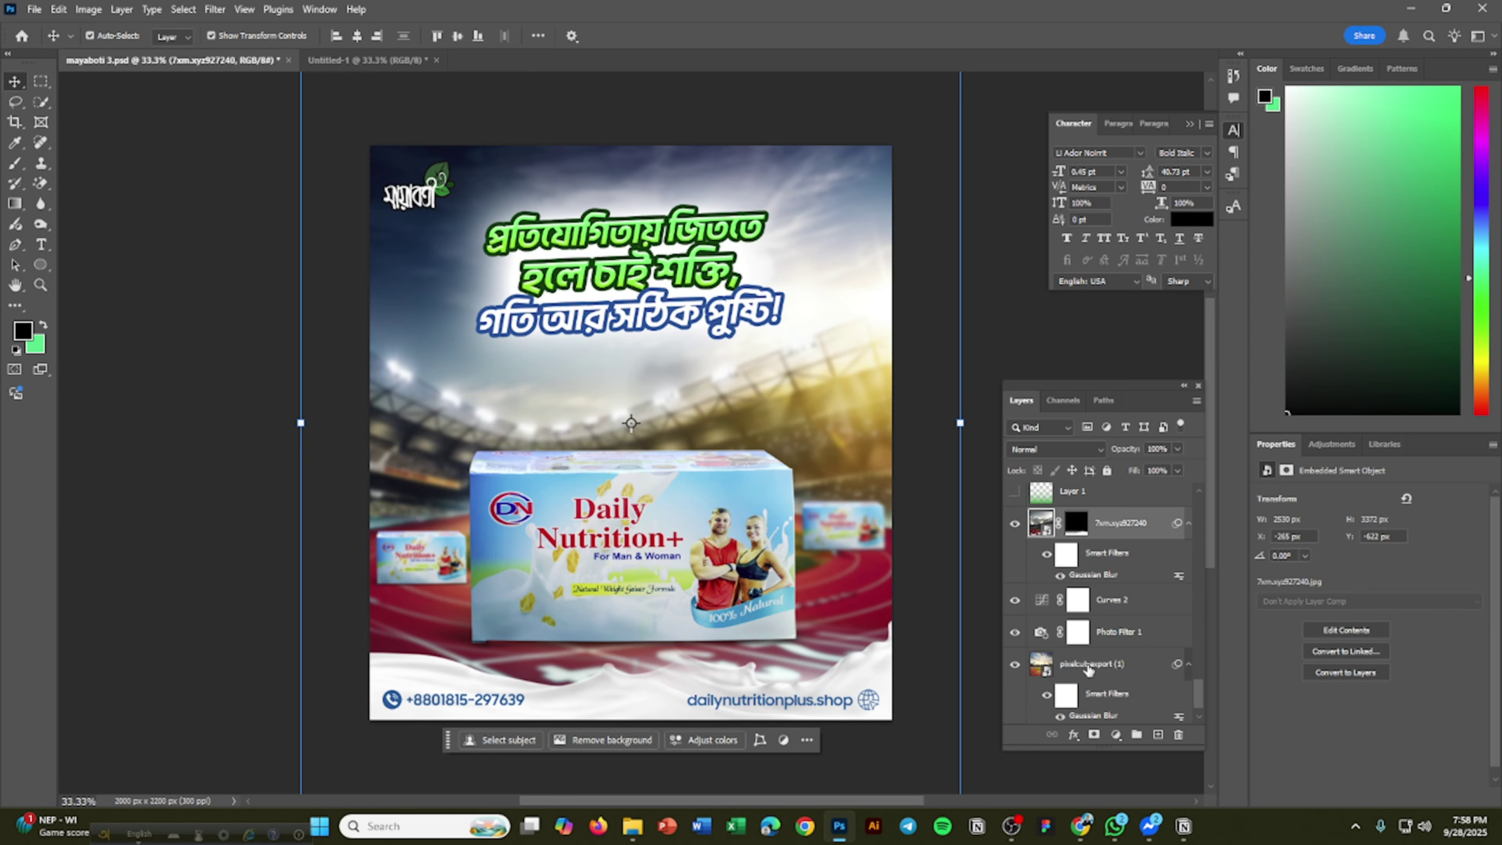
Copy the masked freepik__enhance__26175 floodlit stadium layer from mayaboti 3.psd into Untitled-1, above the pixelcut-export (1) layer.
{"action": "left_click", "coordinate": [1120, 632]}
{"action": "scroll", "coordinate": [1103, 632], "scroll_direction": "up", "scroll_amount": 3}
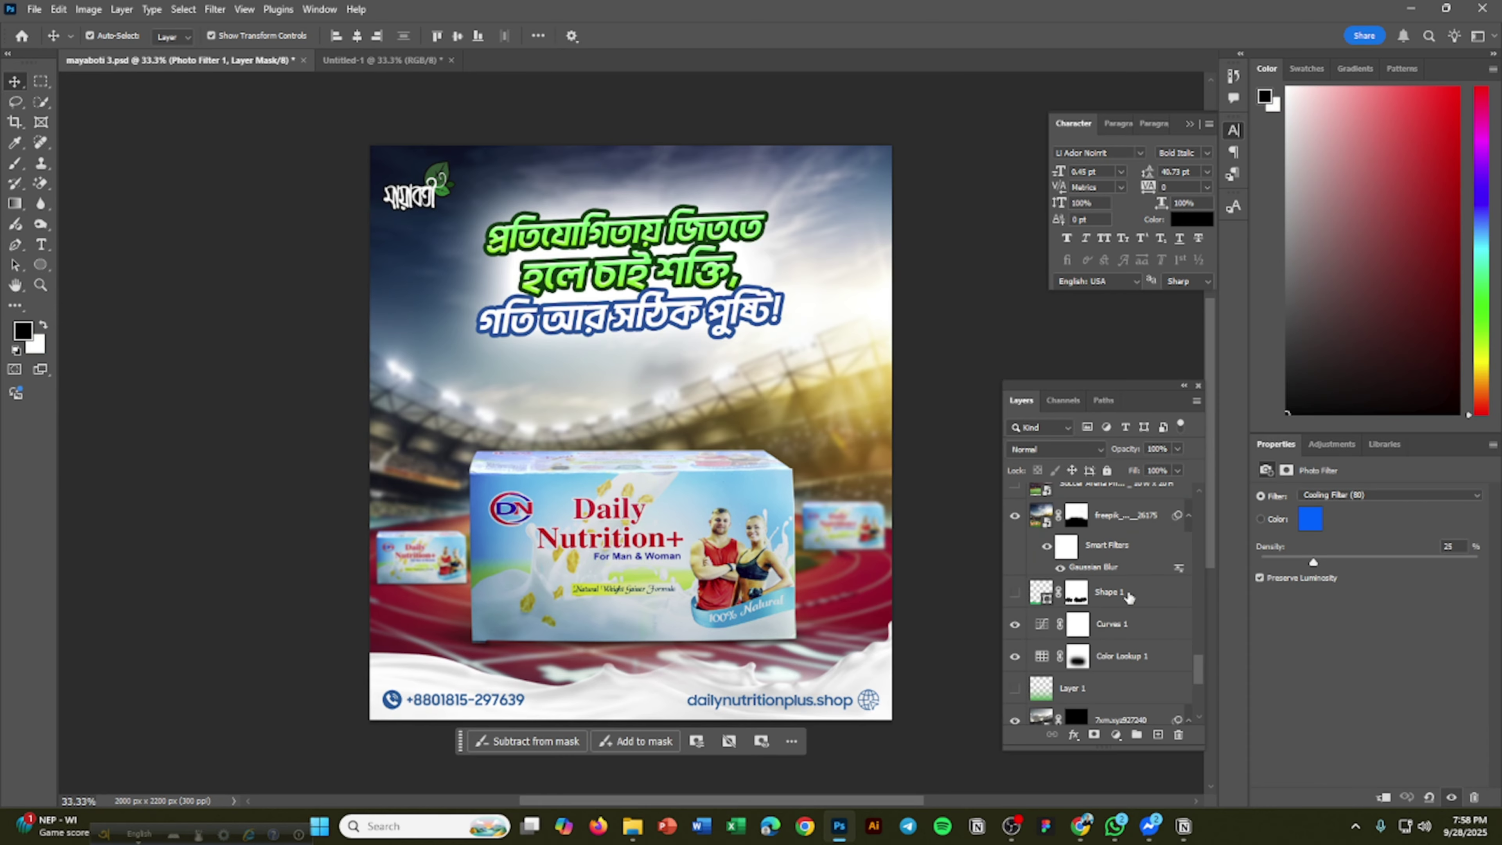
{"action": "left_click", "coordinate": [1094, 671]}
{"action": "scroll", "coordinate": [1159, 665], "scroll_direction": "up", "scroll_amount": 2}
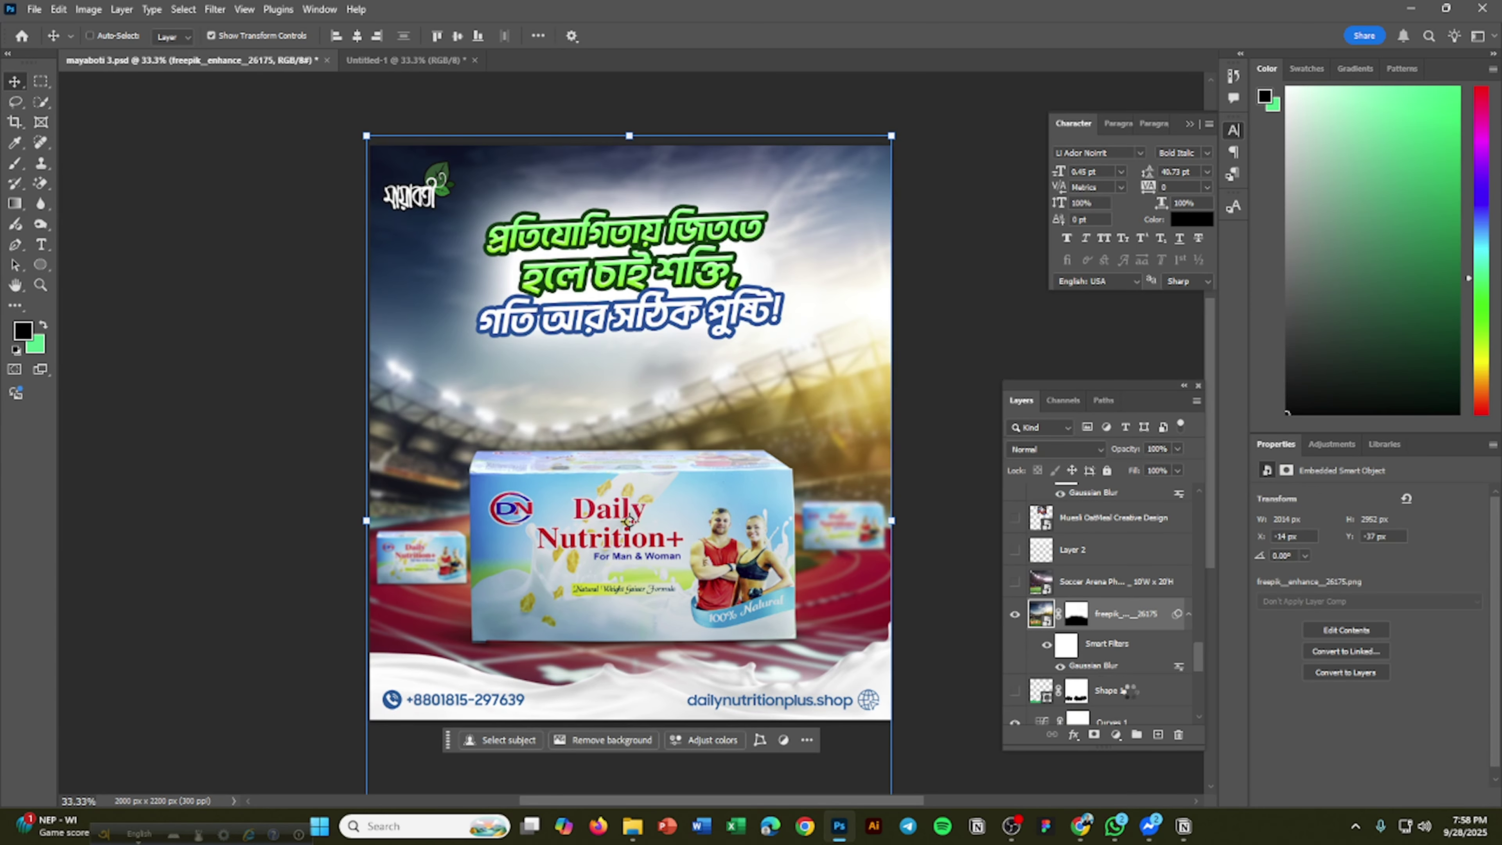
{"action": "left_click", "coordinate": [406, 61]}
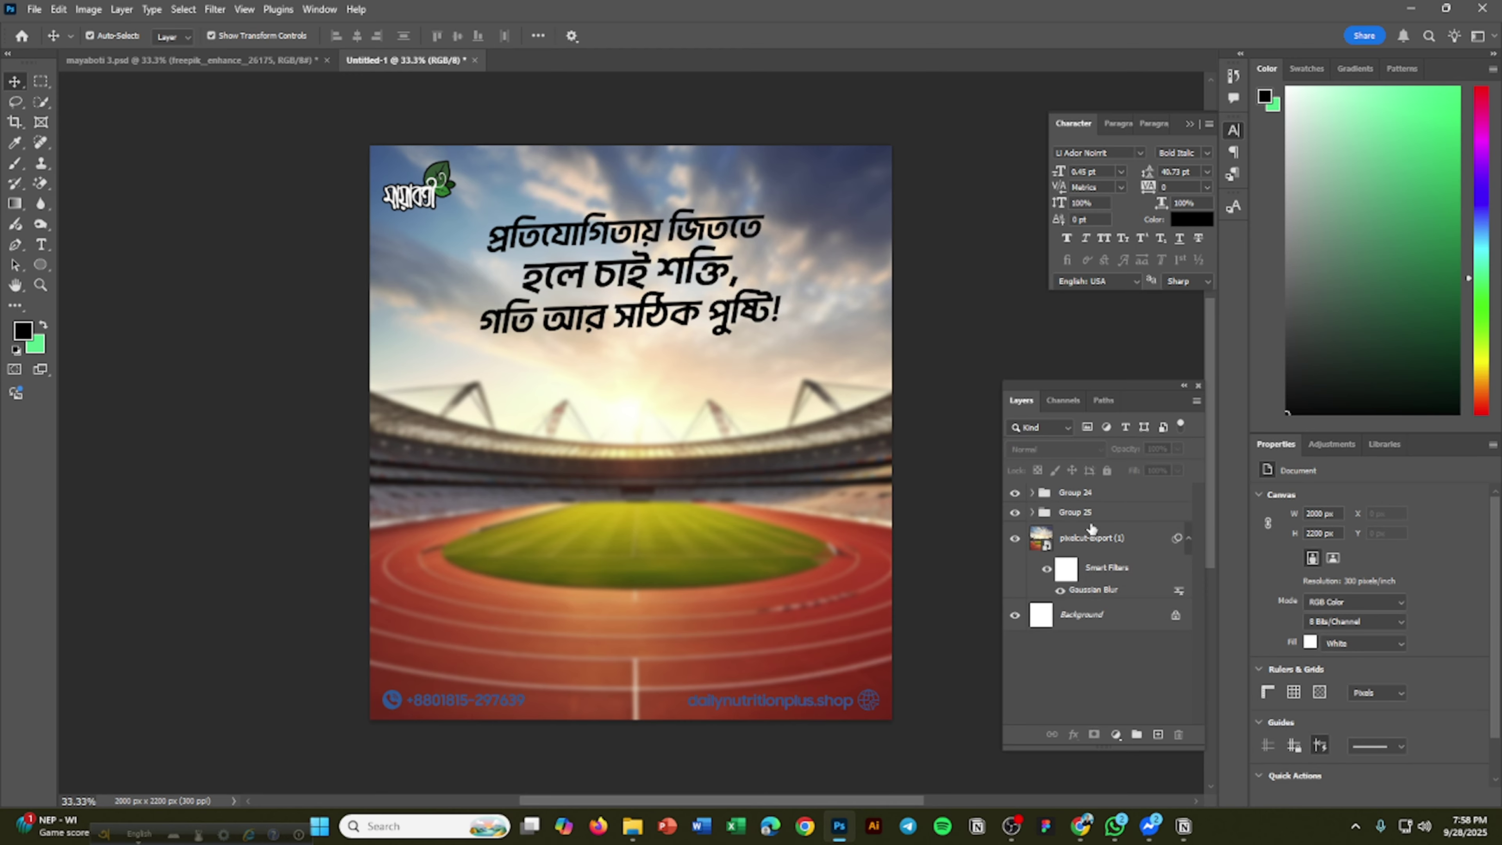
{"action": "left_click_drag", "start_coordinate": [1092, 529], "coordinate": [1092, 531]}
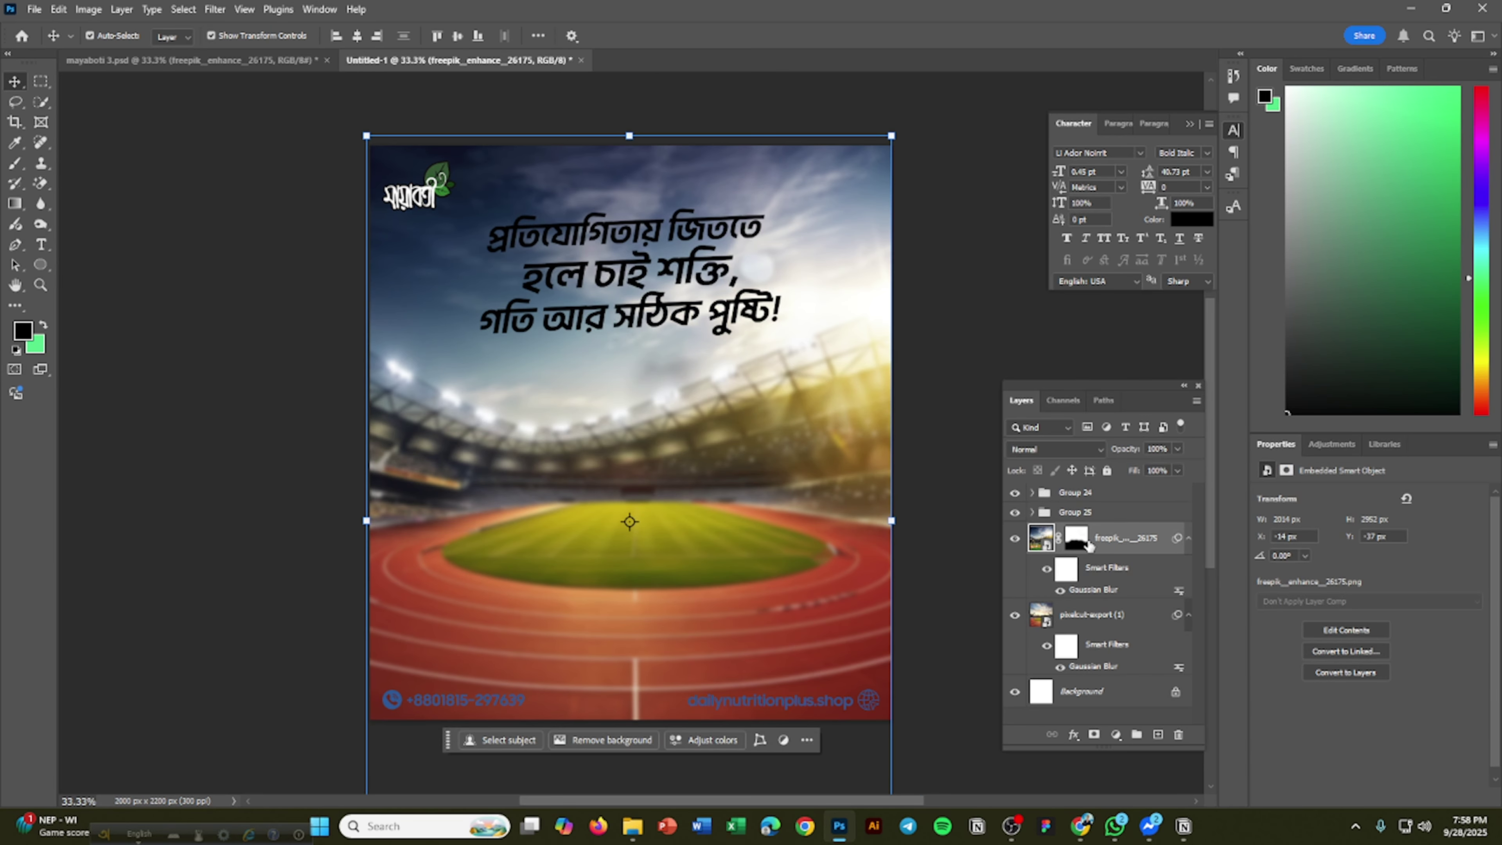
Remove the layer mask from the freepik__enhance__26175 stadium image and try shifting the image on the canvas.
{"action": "key", "text": "ctrl+z"}
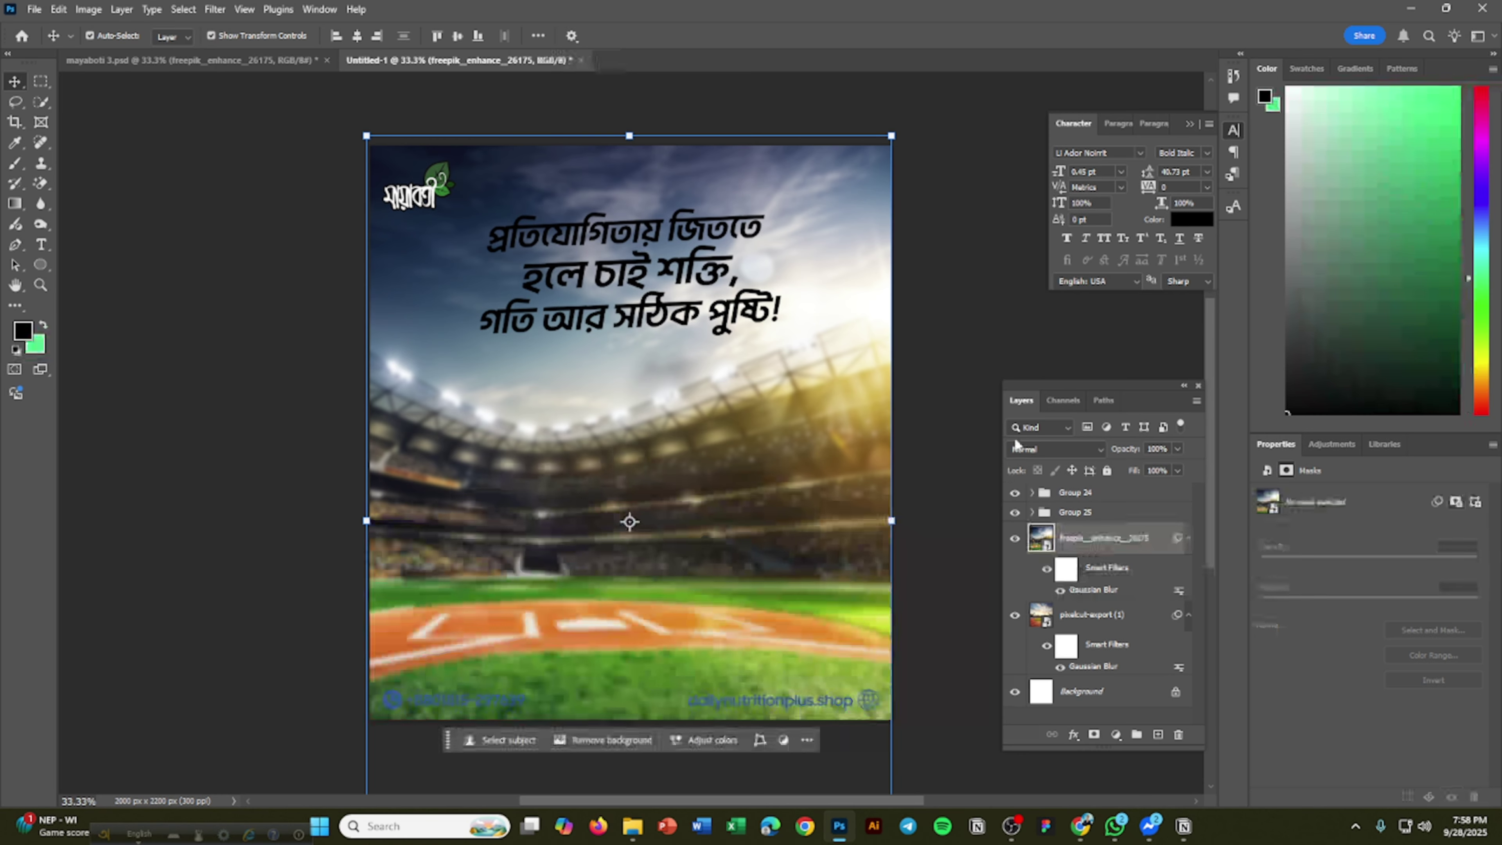
{"action": "left_click", "coordinate": [685, 534]}
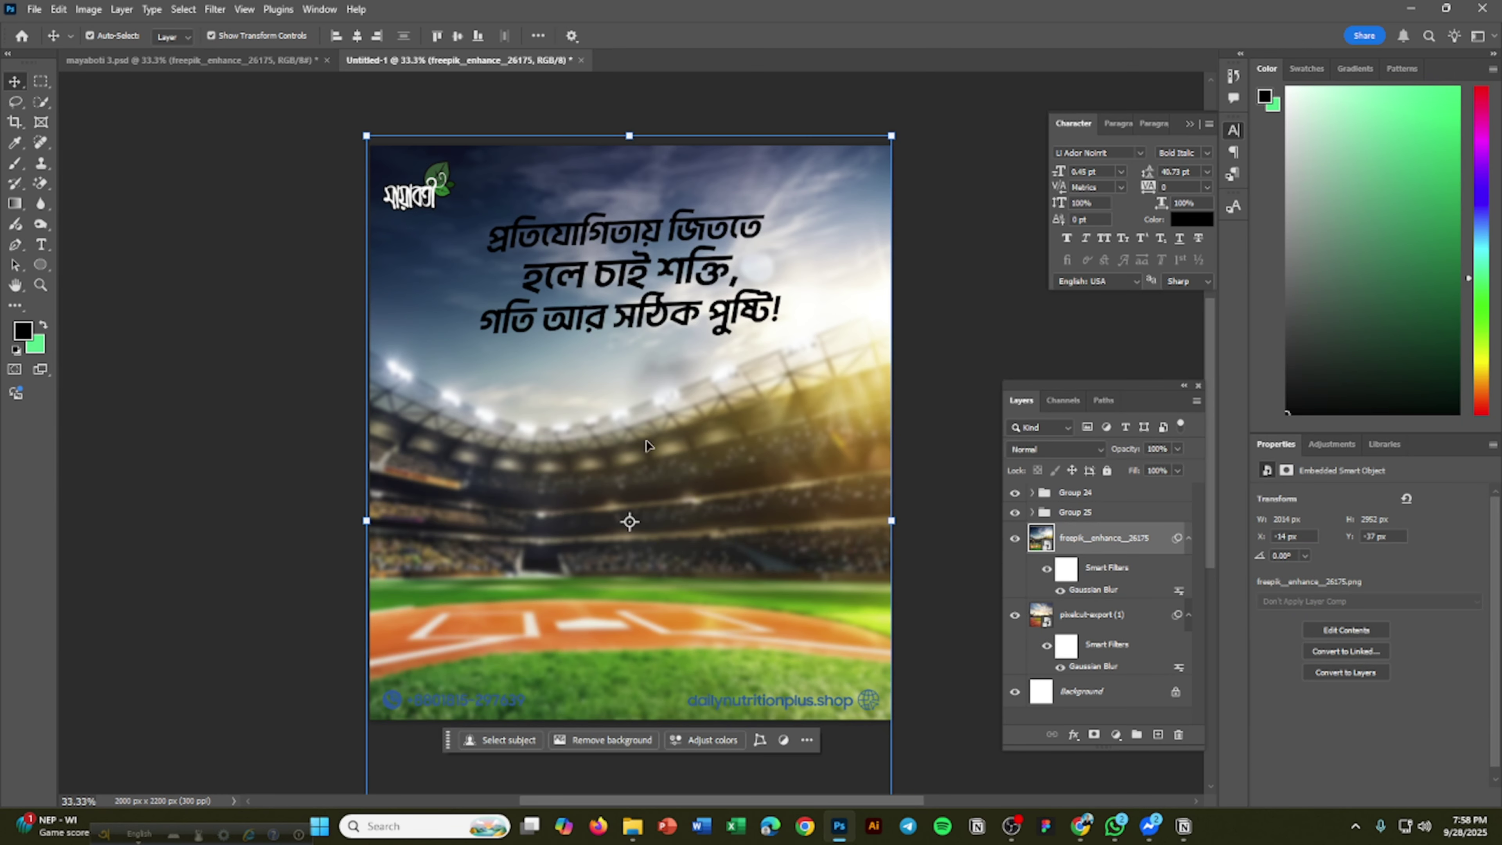
{"action": "left_click_drag", "start_coordinate": [762, 523], "coordinate": [723, 504]}
{"action": "left_click", "coordinate": [685, 544]}
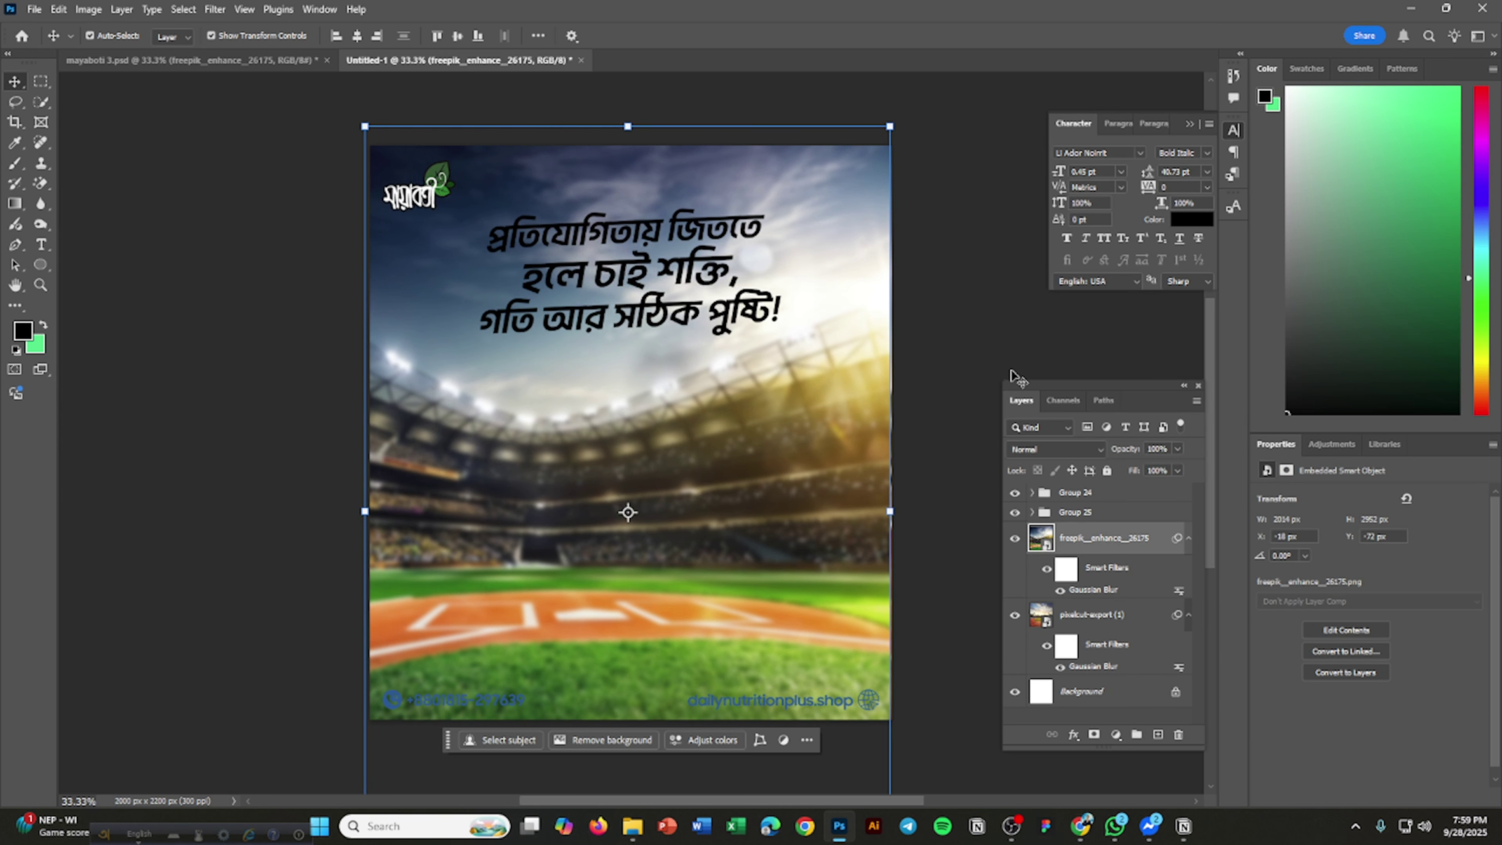
Undo the trial moves of the freepik__enhance__26175 stadium image to return it to its copied position.
{"action": "key", "text": "ctrl+z"}
{"action": "key", "text": "ctrl+z"}
{"action": "key", "text": "ctrl+shift+z"}
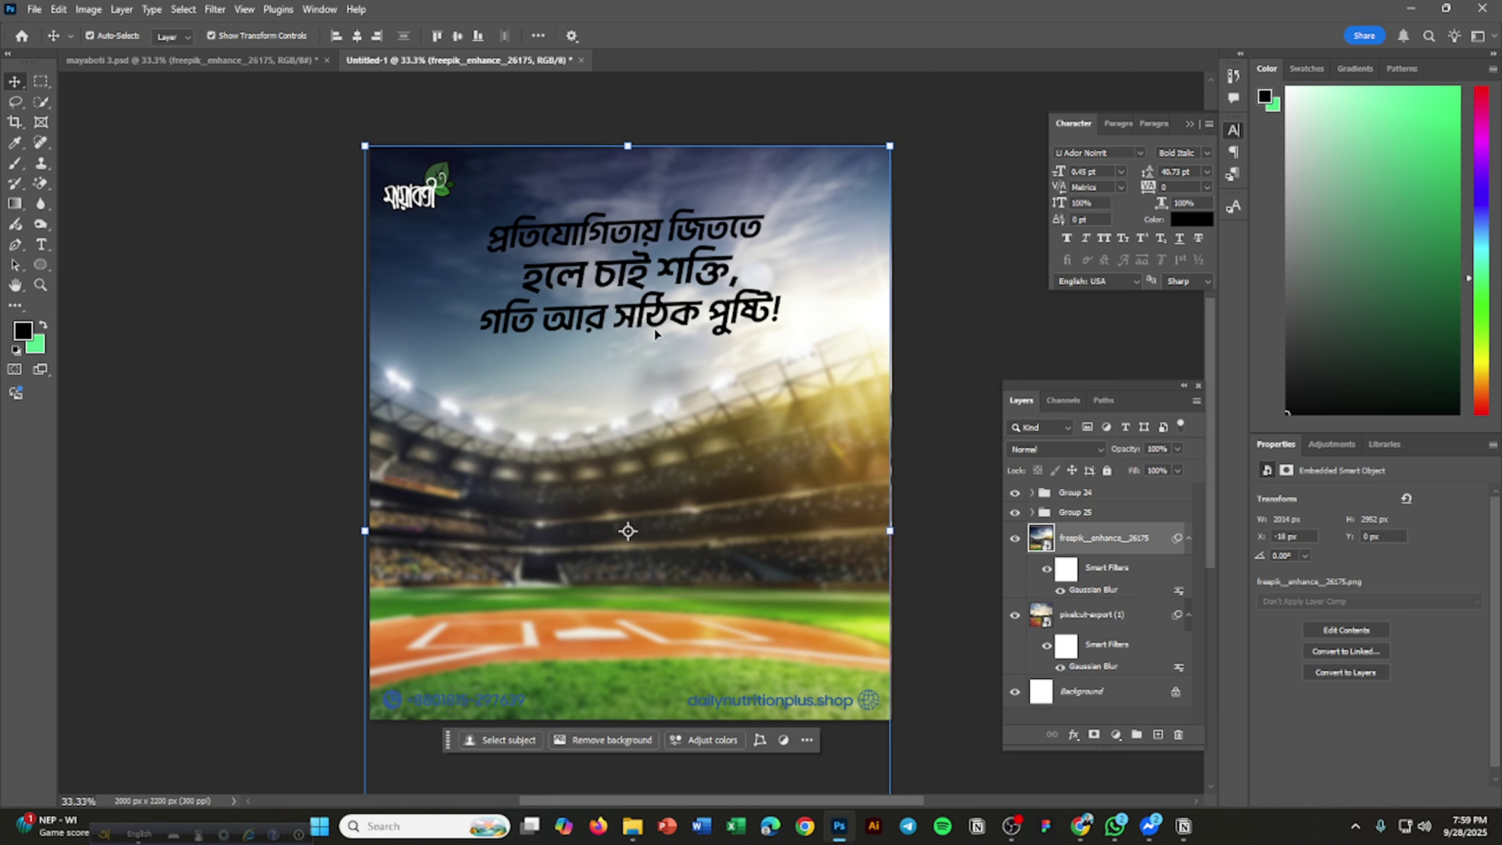
{"action": "key", "text": "ctrl+z"}
{"action": "key", "text": "ctrl+shift+z"}
{"action": "key", "text": "ctrl+z"}
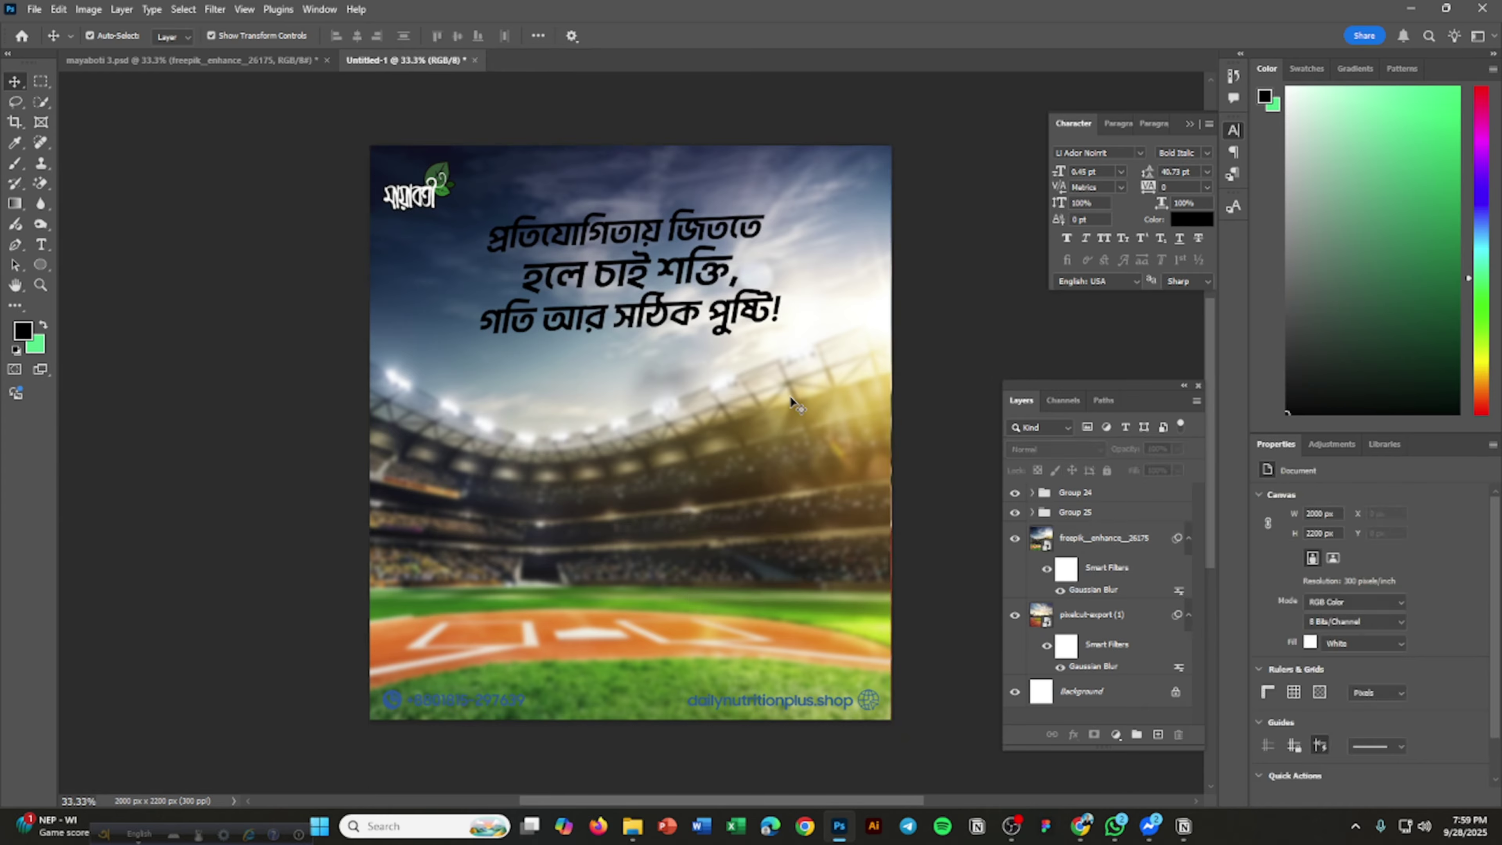
{"action": "key", "text": "ctrl+shift+z"}
{"action": "key", "text": "ctrl+z"}
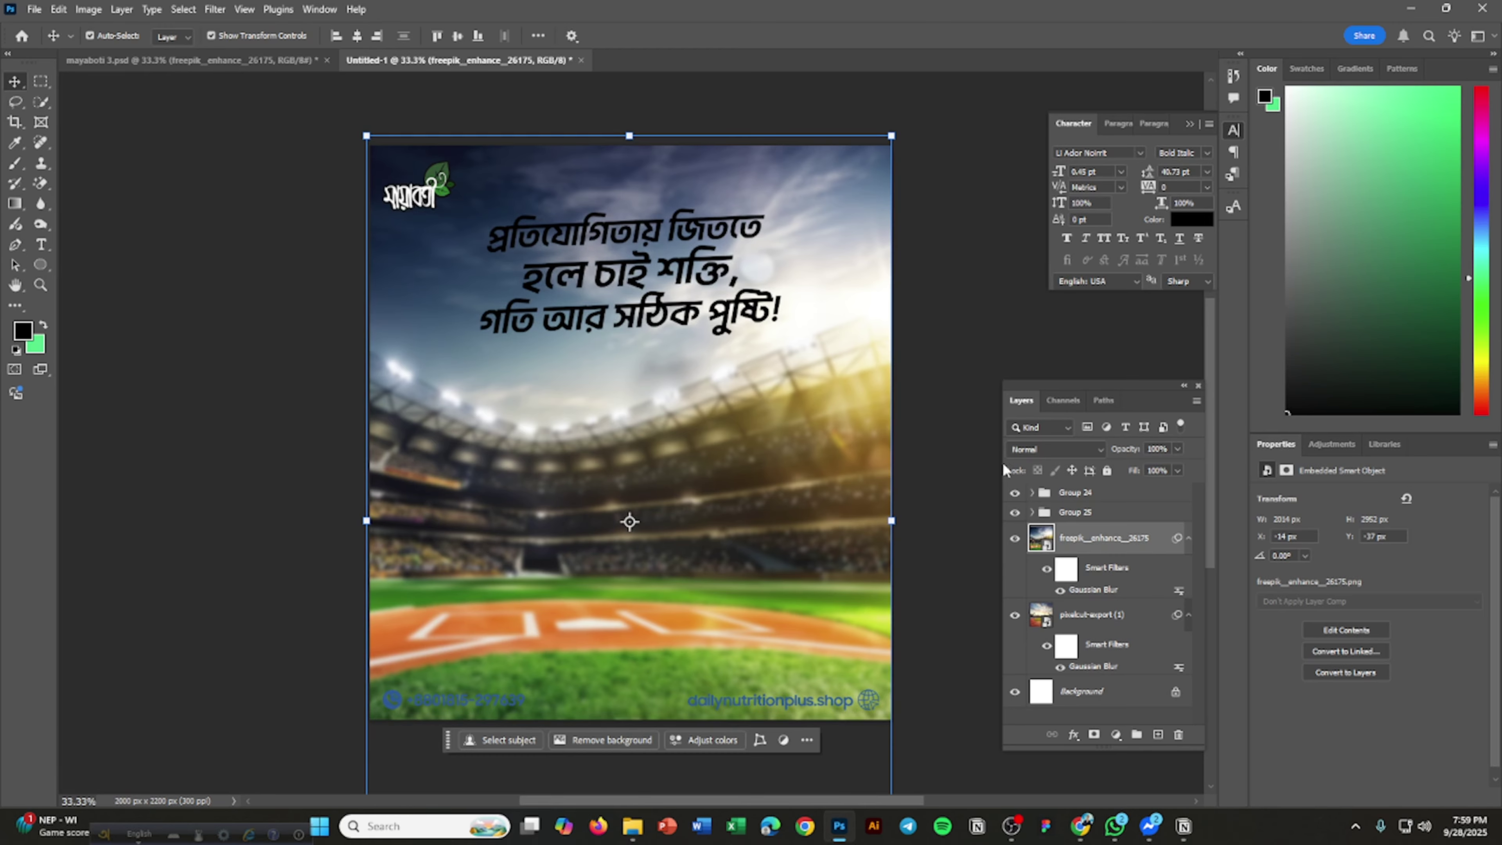
Add a new mask to the freepik__enhance__26175 layer and fade out its lower part with a black linear gradient so the track shows.
{"action": "left_click", "coordinate": [1094, 734]}
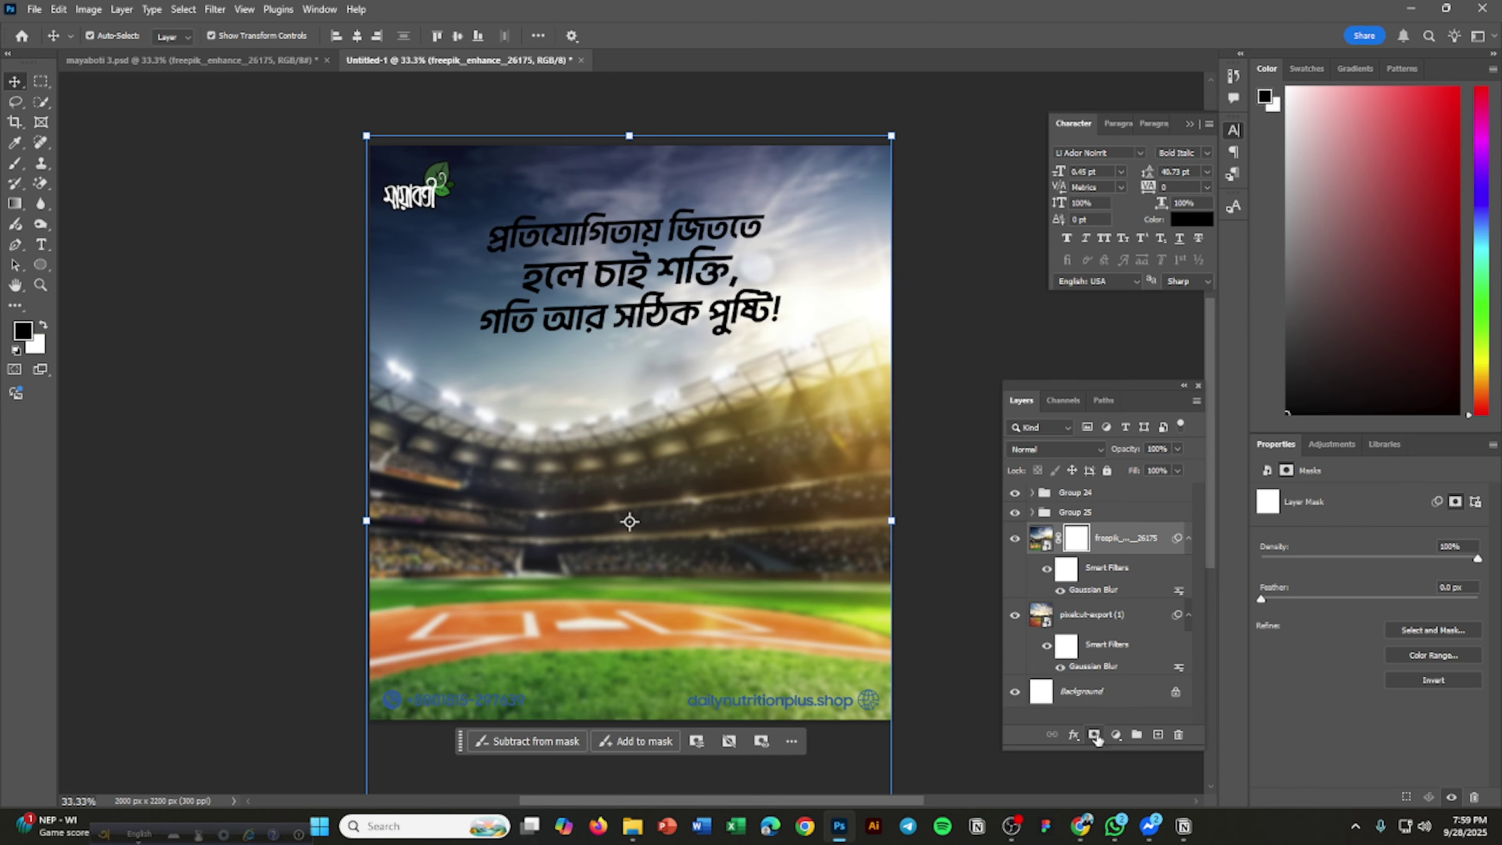
{"action": "left_click", "coordinate": [16, 204]}
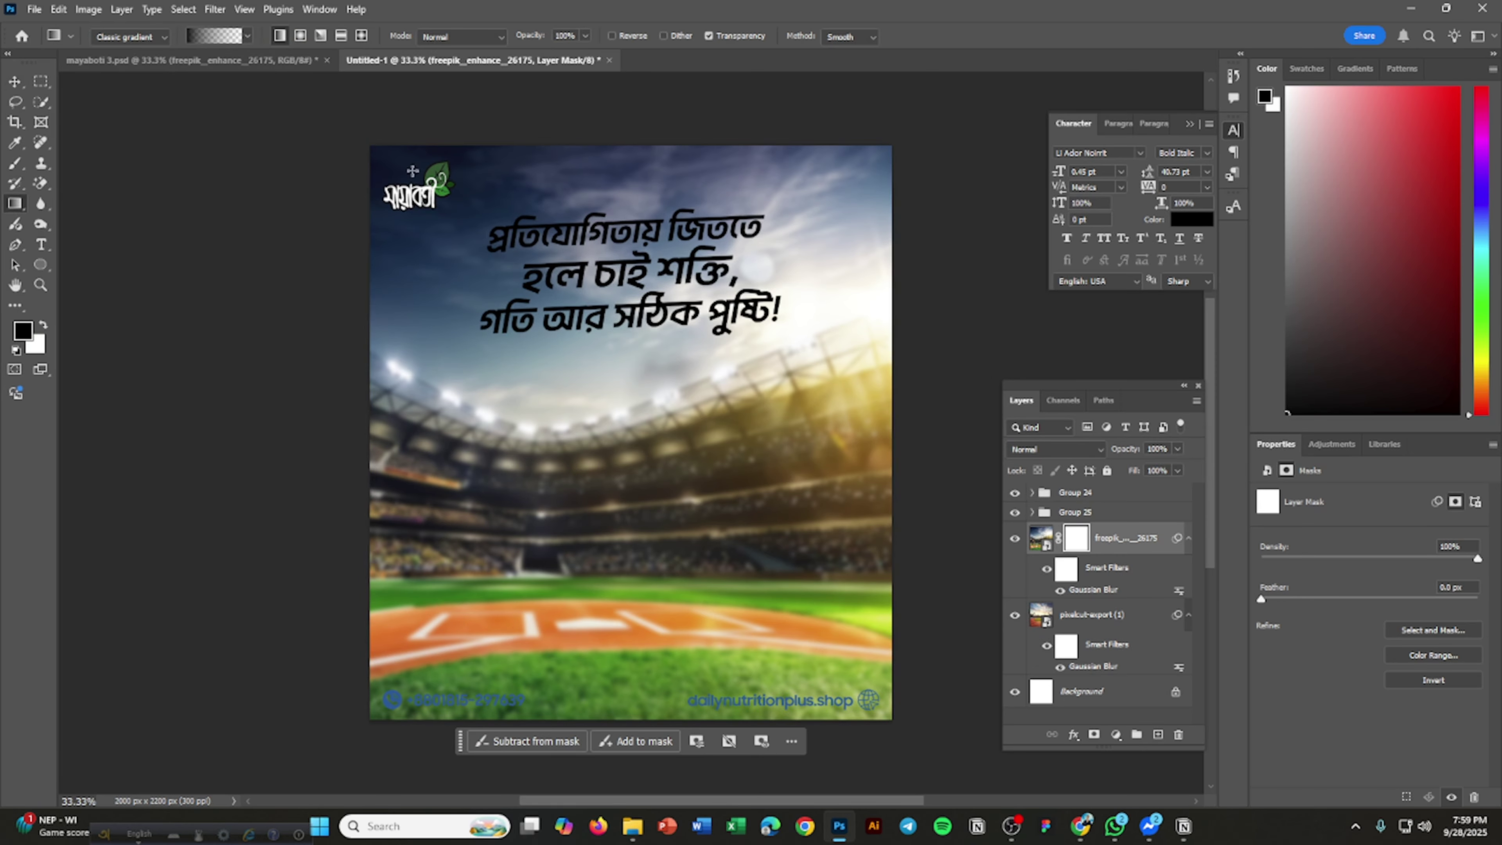
{"action": "scroll", "coordinate": [840, 685], "scroll_direction": "down", "scroll_amount": 2}
{"action": "left_click_drag", "start_coordinate": [849, 657], "coordinate": [848, 204]}
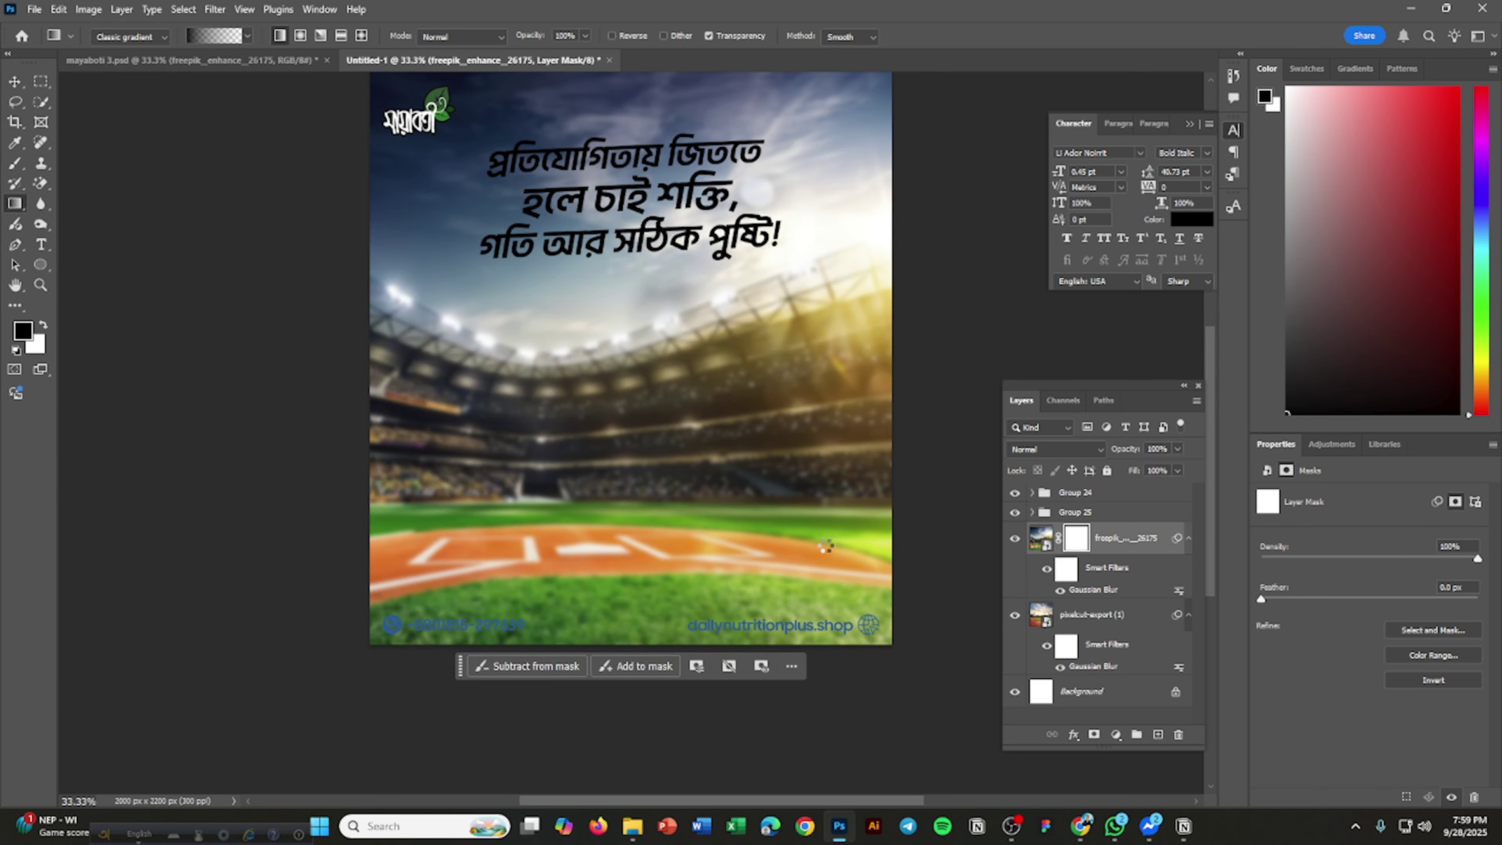
{"action": "left_click_drag", "start_coordinate": [847, 608], "coordinate": [807, 470]}
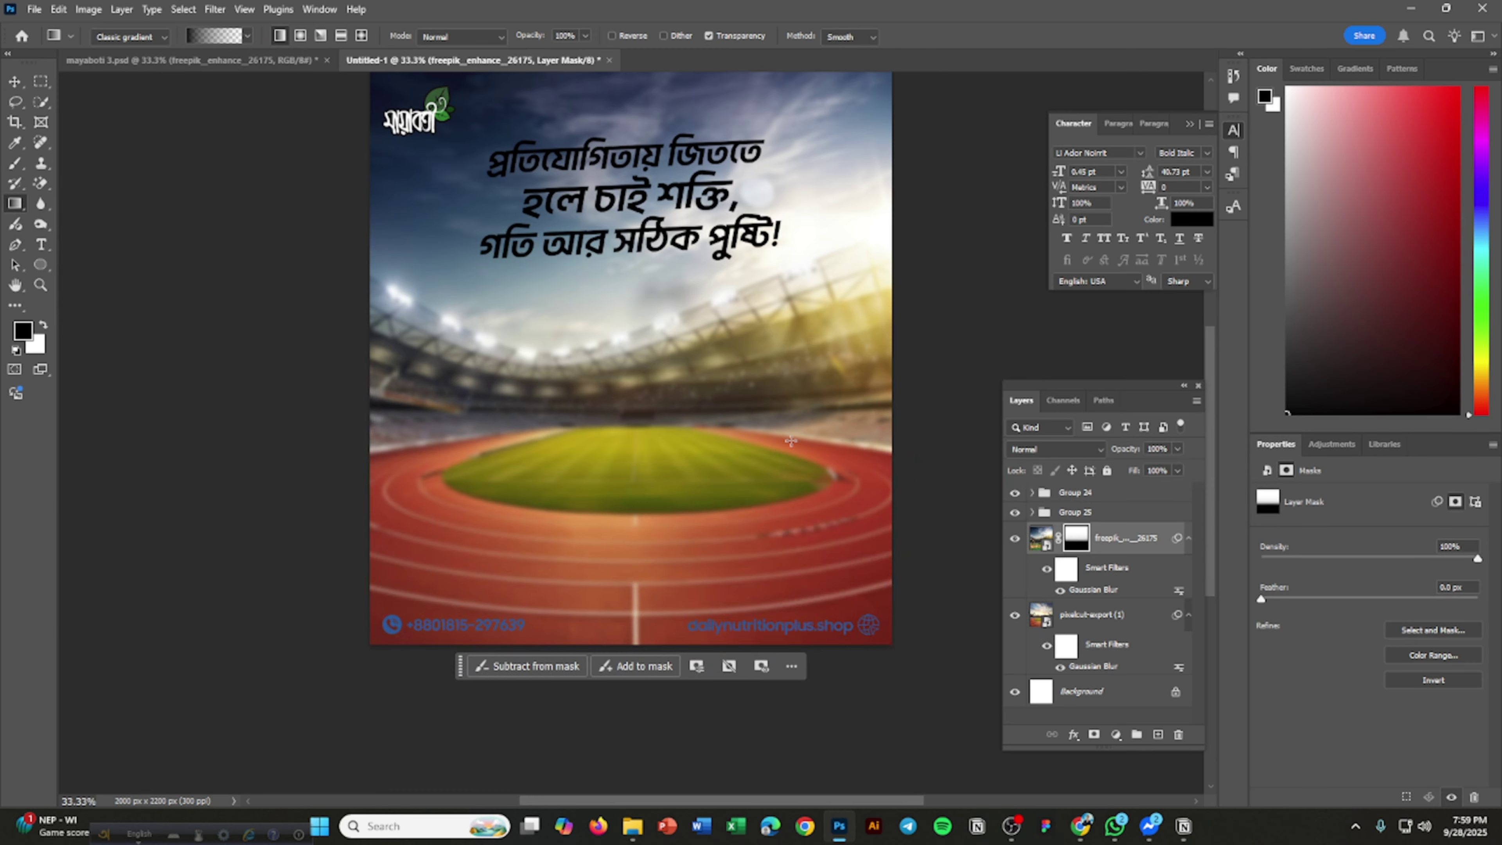
Paint out the middle of the stadium roof on the mask with a greatly enlarged black brush, and restore the layer's original mask.
{"action": "key", "text": "v"}
{"action": "key", "text": "b"}
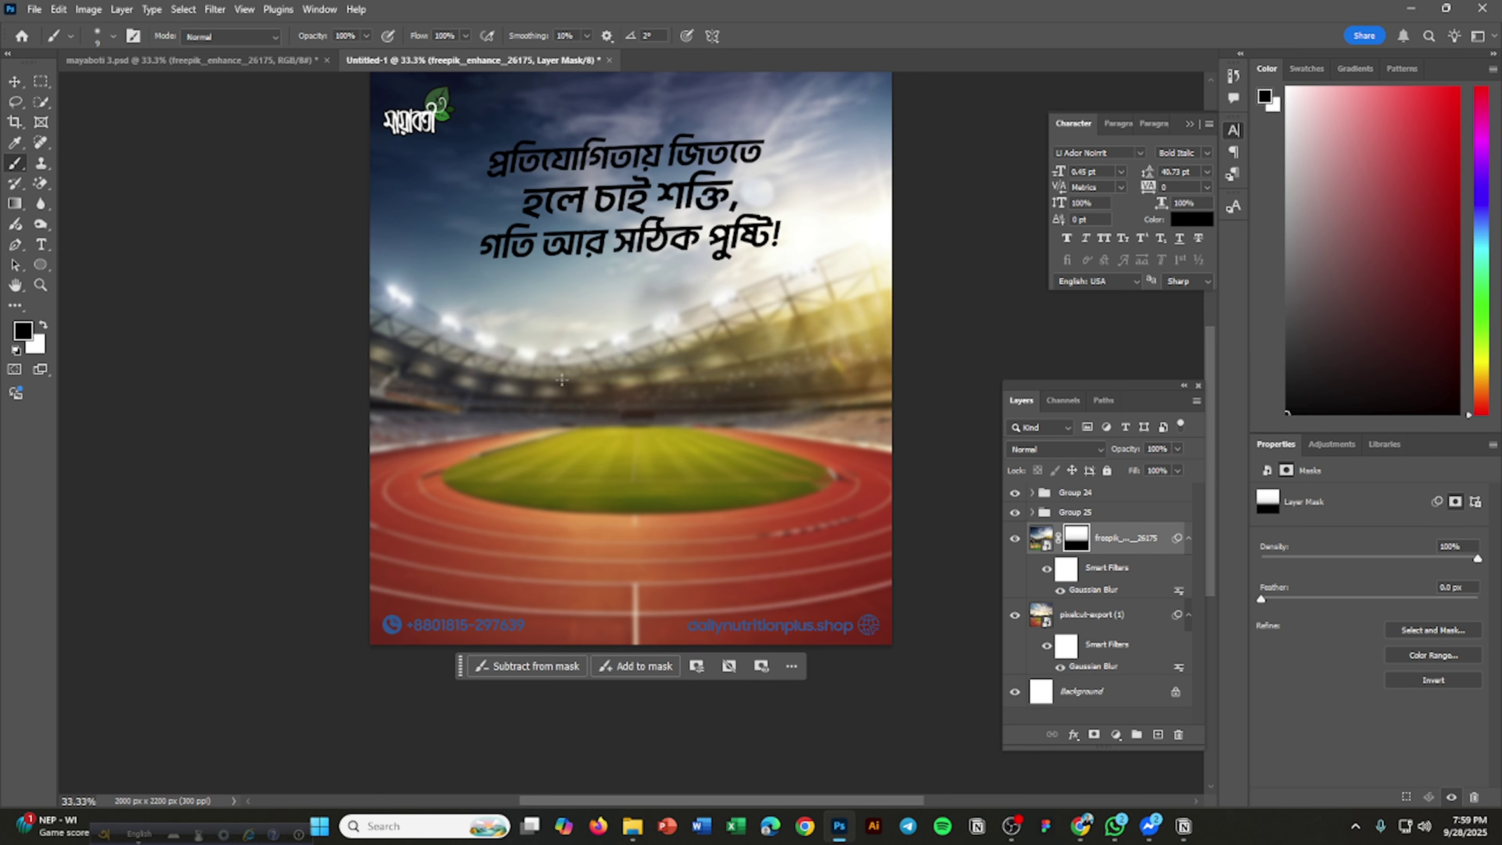
{"action": "key", "text": "bracketright"}
{"action": "key", "text": "bracketright"}
{"action": "key", "text": "bracketright"}
{"action": "key", "text": "bracketright"}
{"action": "key", "text": "bracketright"}
{"action": "key", "text": "bracketright"}
{"action": "key", "text": "bracketright"}
{"action": "key", "text": "bracketright"}
{"action": "key", "text": "bracketright"}
{"action": "key", "text": "bracketright"}
{"action": "key", "text": "bracketright"}
{"action": "key", "text": "bracketright"}
{"action": "key", "text": "bracketright"}
{"action": "key", "text": "bracketright"}
{"action": "key", "text": "bracketright"}
{"action": "key", "text": "bracketright"}
{"action": "key", "text": "bracketright"}
{"action": "key", "text": "bracketright"}
{"action": "key", "text": "bracketright"}
{"action": "key", "text": "bracketright"}
{"action": "left_click_drag", "start_coordinate": [714, 349], "coordinate": [604, 332]}
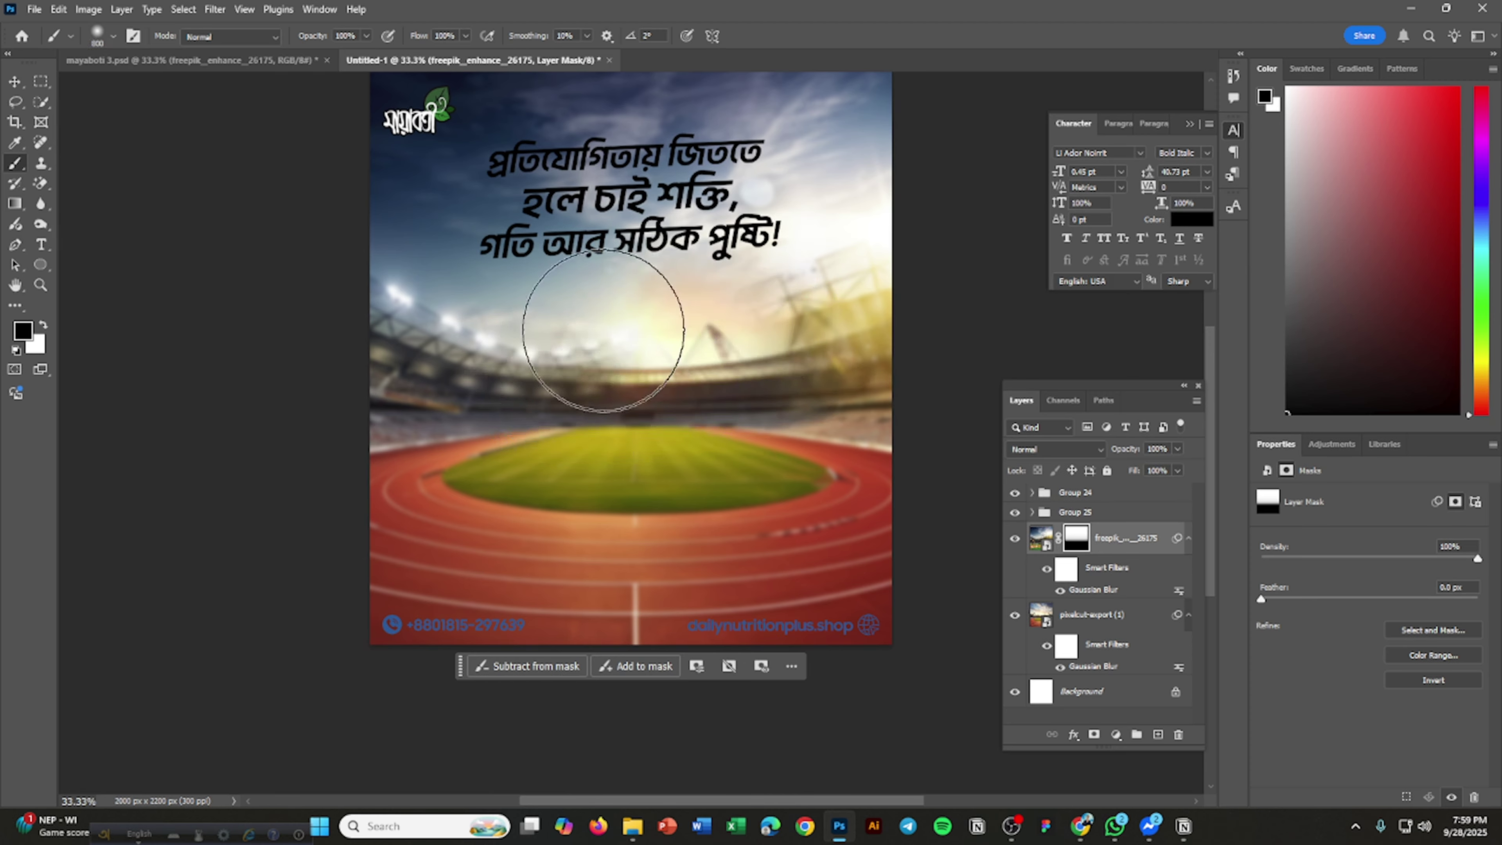
{"action": "key", "text": "v"}
{"action": "left_click", "coordinate": [1019, 526], "text": "ctrl"}
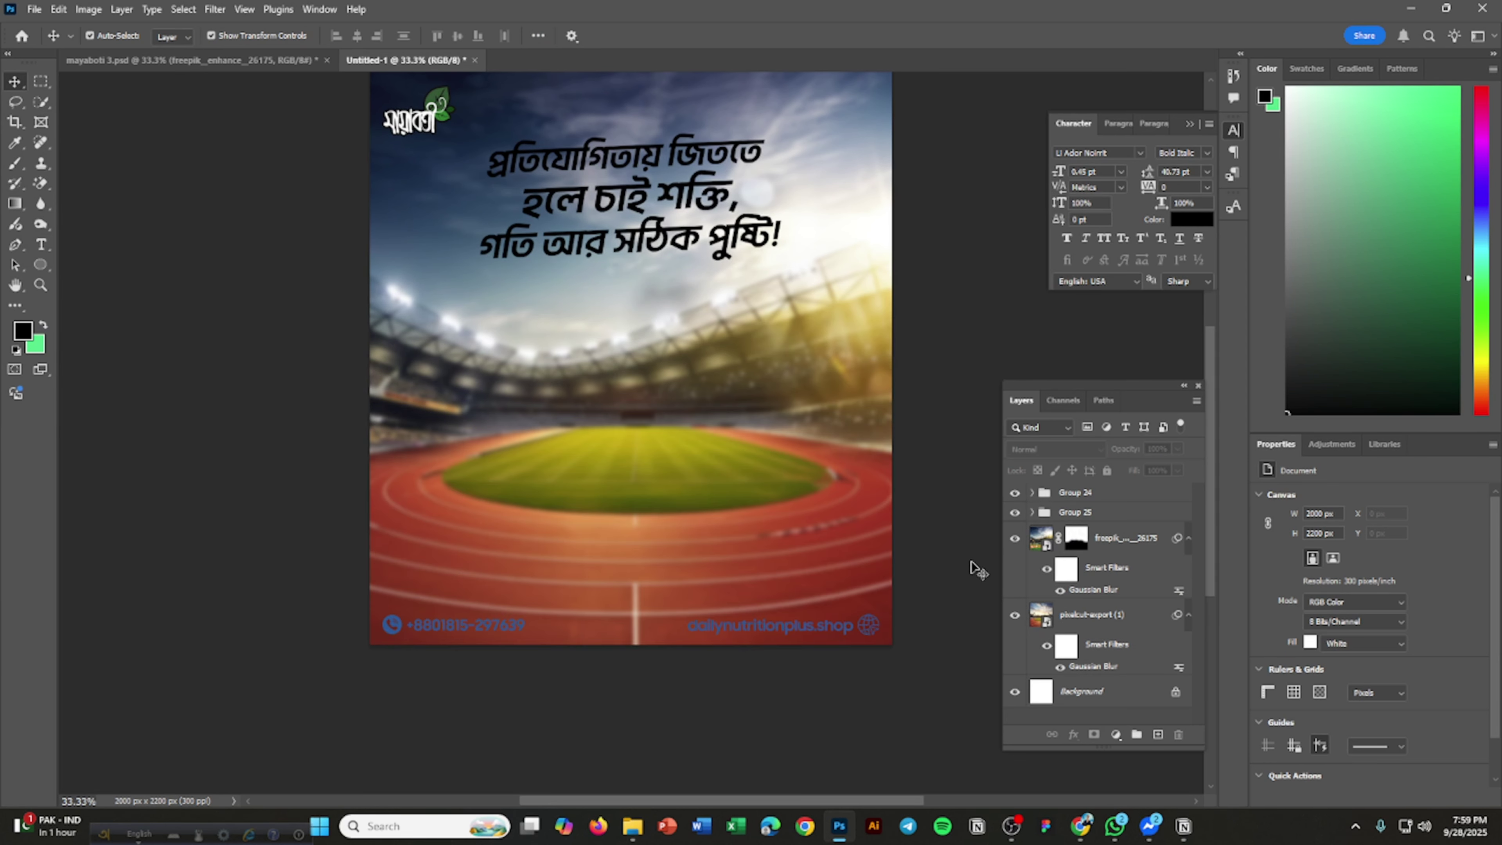
Recolour all three lines of the Bengali headline in Group 24 to white (ffffff).
{"action": "left_click", "coordinate": [678, 356]}
{"action": "scroll", "coordinate": [687, 260], "scroll_direction": "up", "scroll_amount": 2}
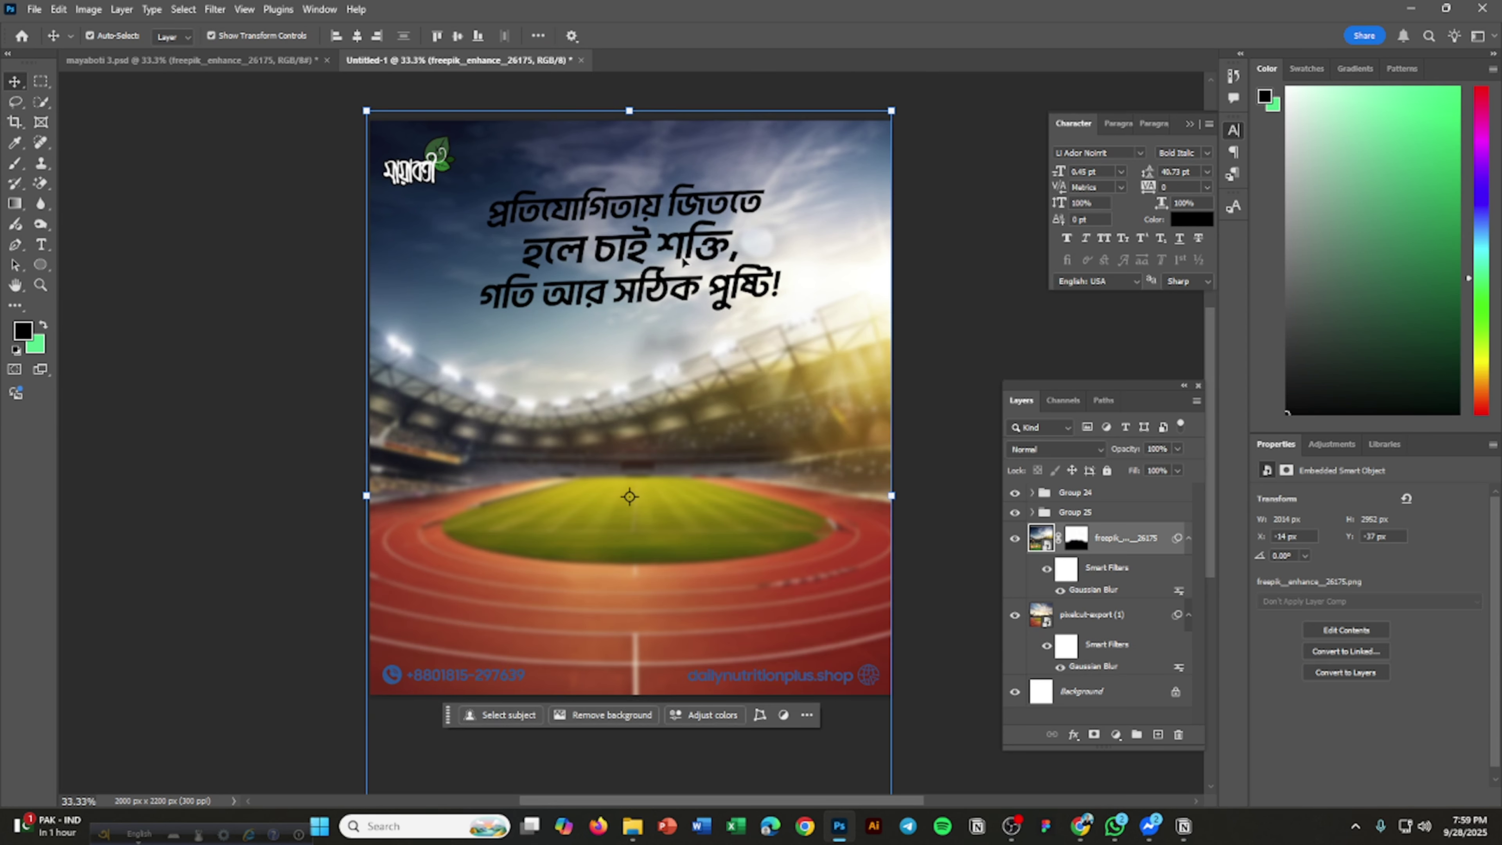
{"action": "left_click", "coordinate": [733, 223]}
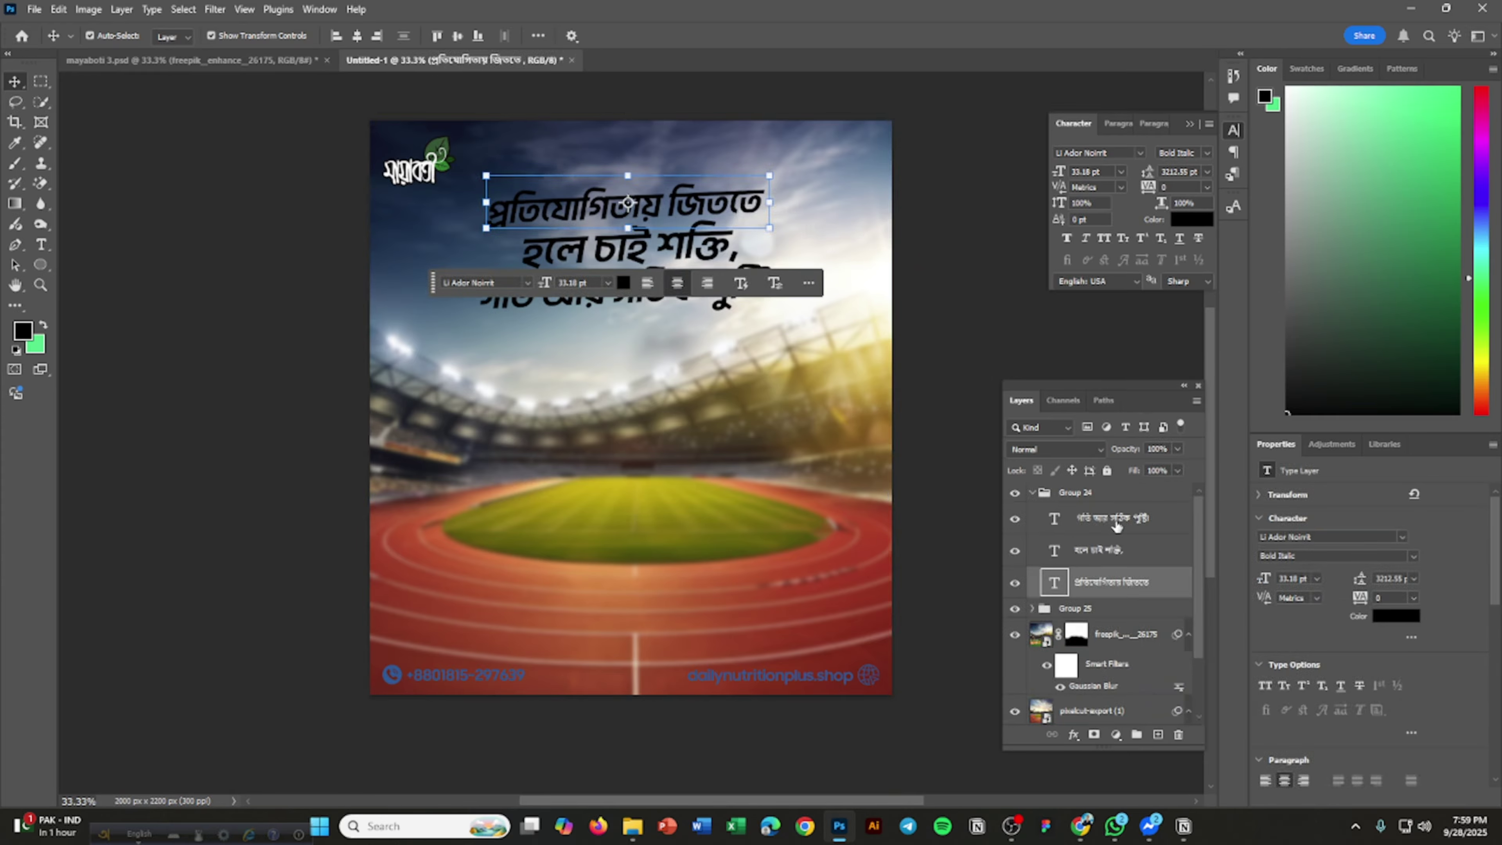
{"action": "left_click", "coordinate": [1115, 525], "text": "shift"}
{"action": "left_click", "coordinate": [1179, 213]}
{"action": "type", "text": "ffffff"}
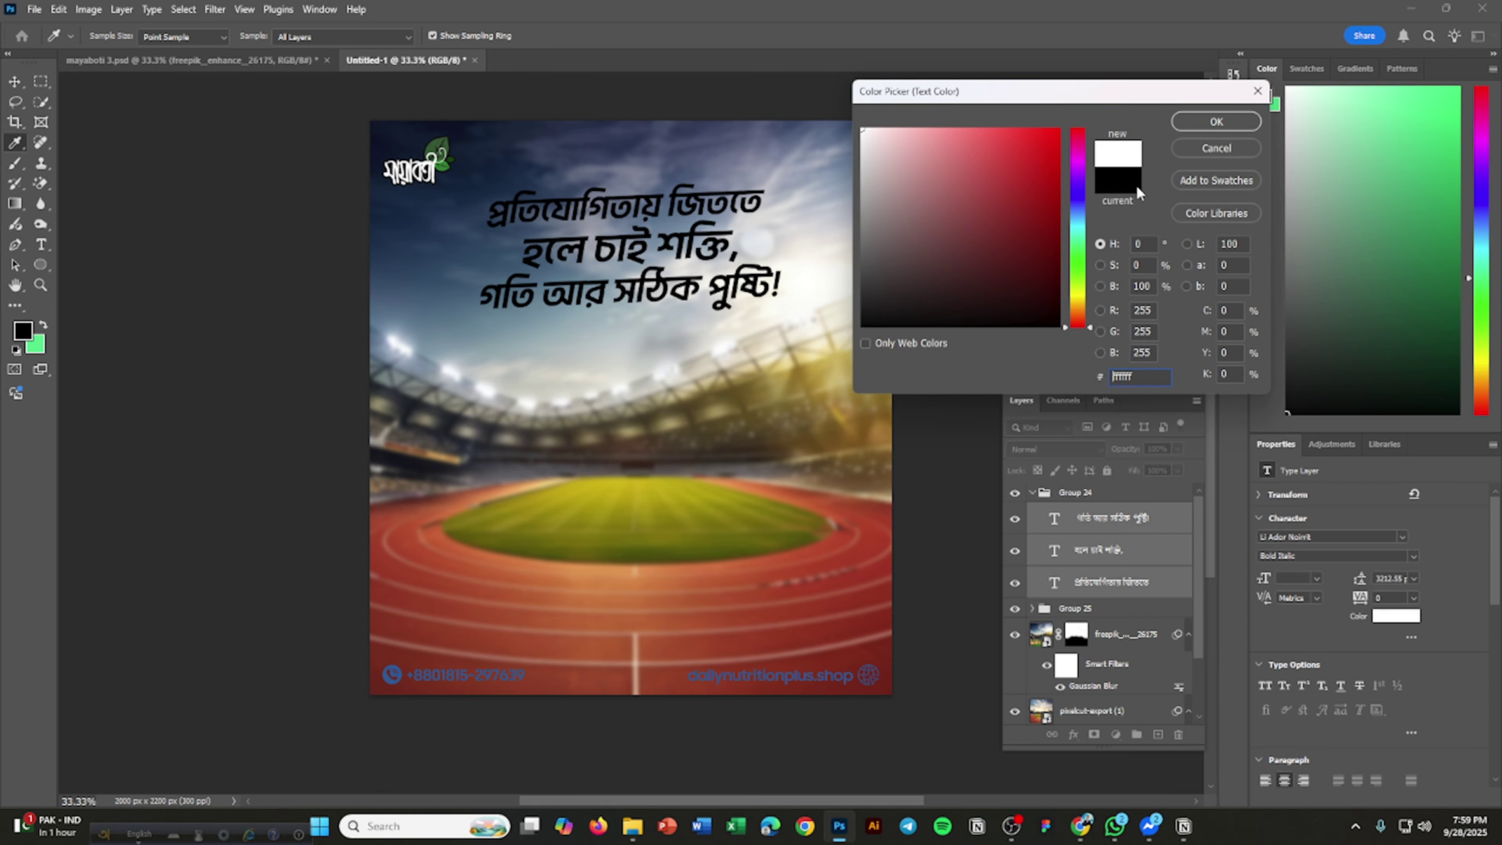
{"action": "key", "text": "Return"}
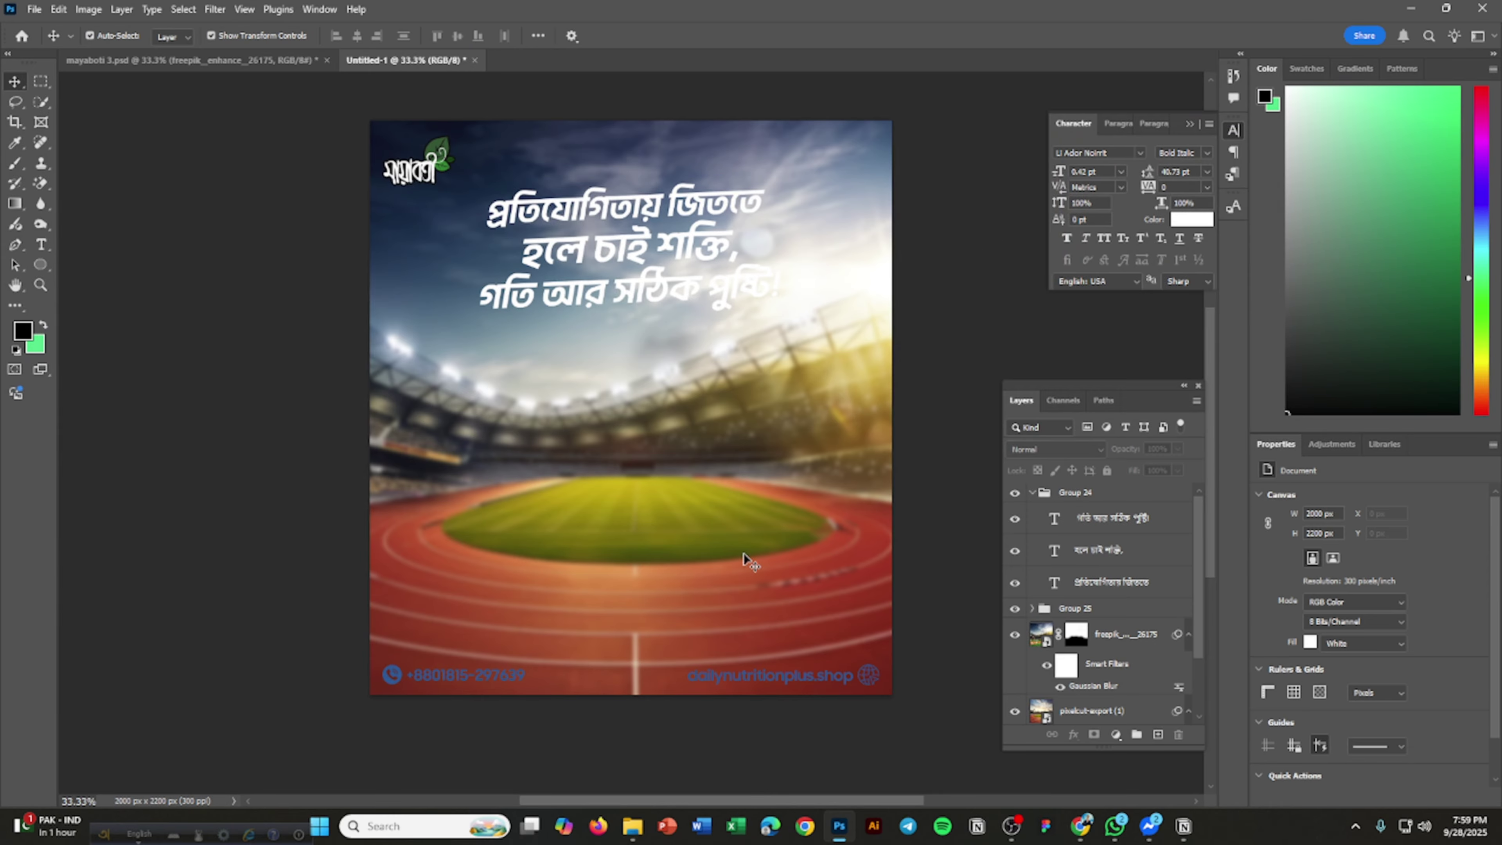
Examine the Photo Filter 1 and Curves 2 adjustment settings above the pixelcut-export (1) track image in mayaboti 3.psd.
{"action": "left_click", "coordinate": [811, 577]}
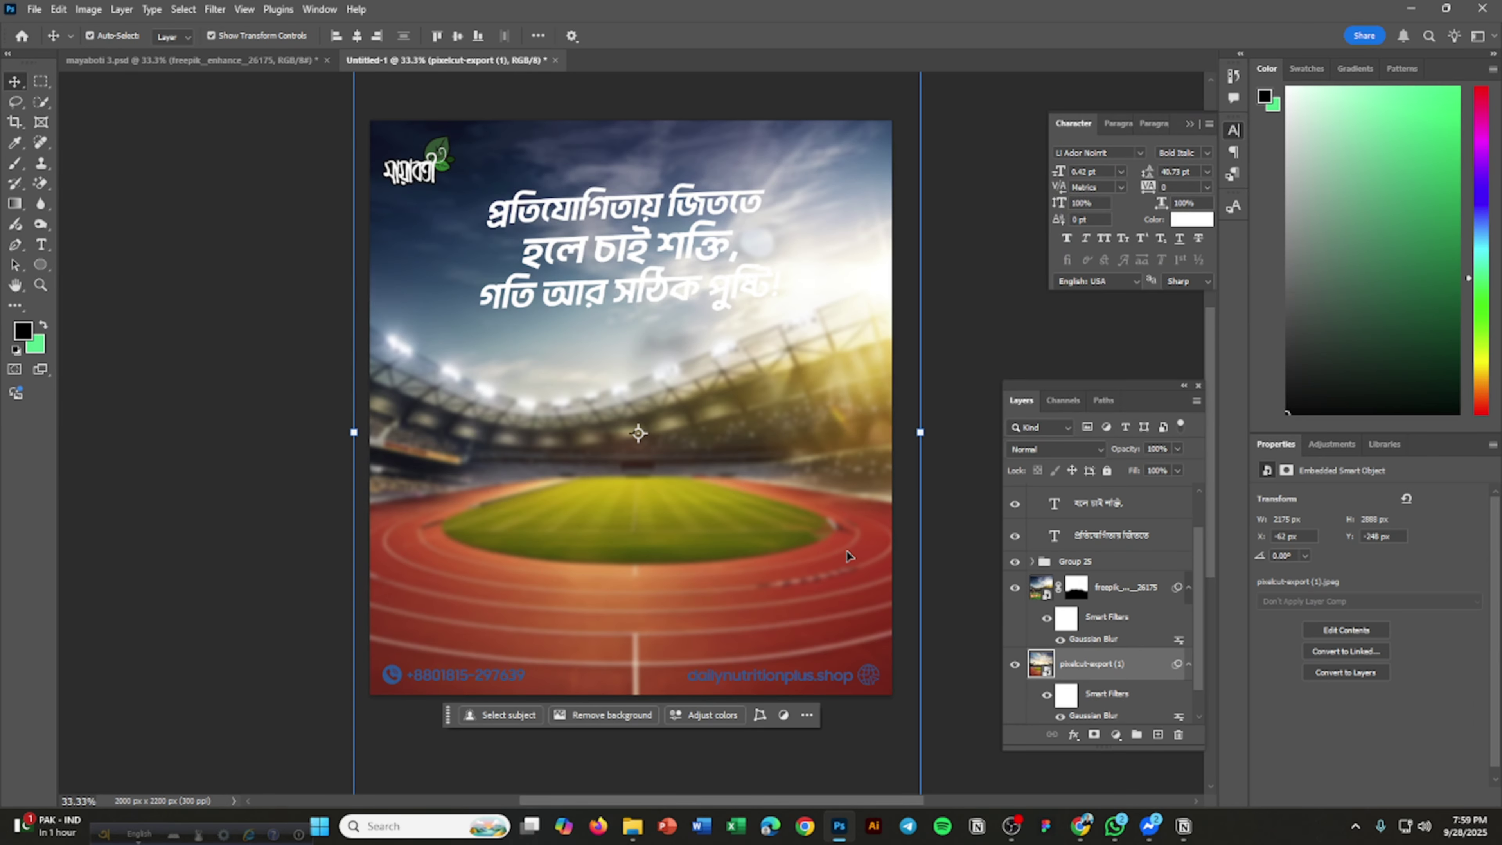
{"action": "scroll", "coordinate": [1100, 636], "scroll_direction": "down", "scroll_amount": 1}
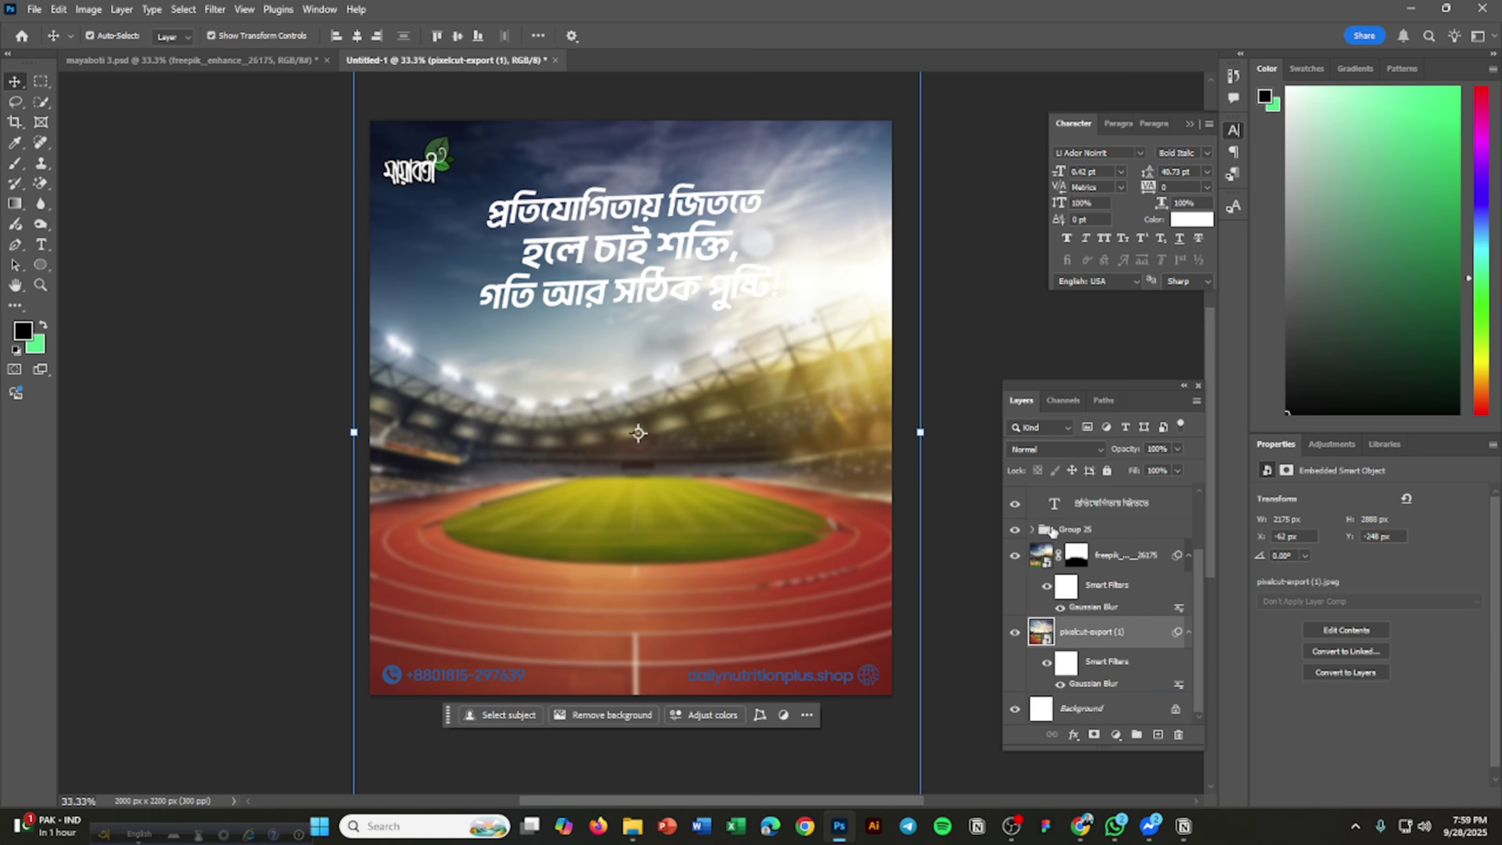
{"action": "left_click", "coordinate": [964, 314]}
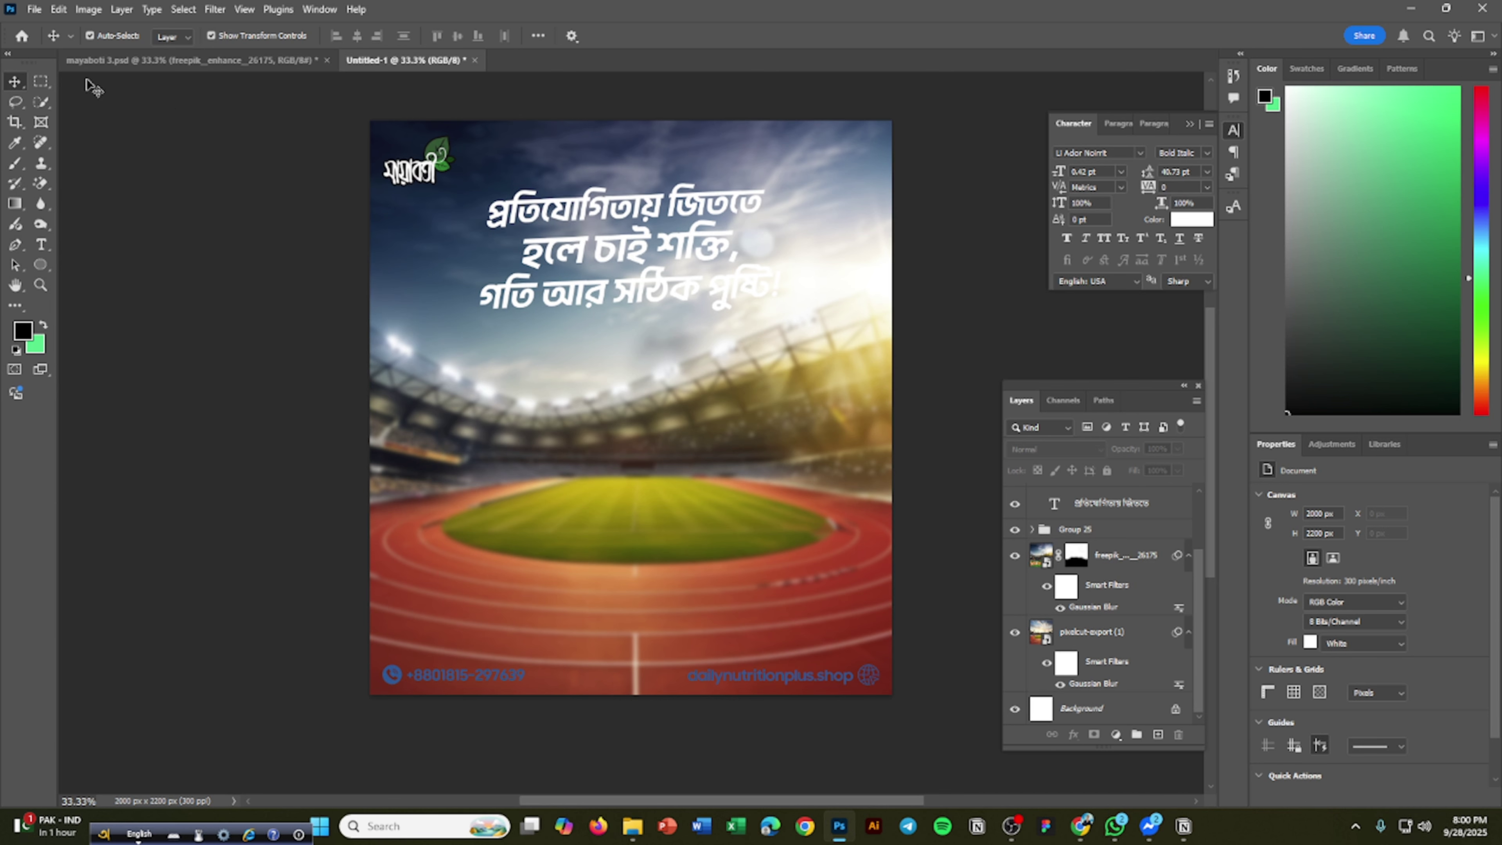
{"action": "left_click", "coordinate": [152, 59]}
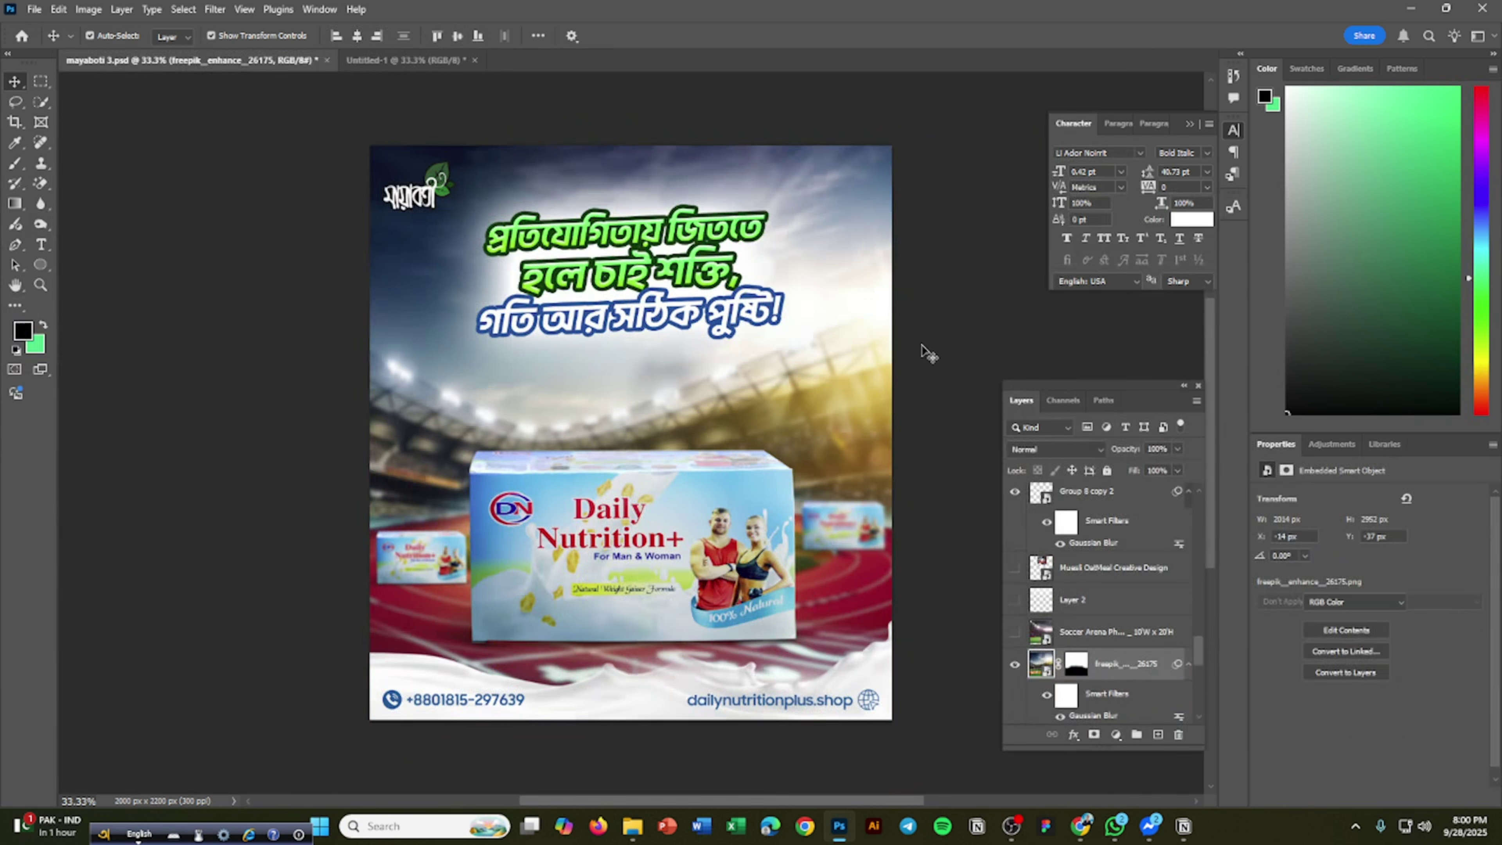
{"action": "scroll", "coordinate": [738, 405], "scroll_direction": "down", "scroll_amount": 1}
{"action": "scroll", "coordinate": [1132, 662], "scroll_direction": "down", "scroll_amount": 3}
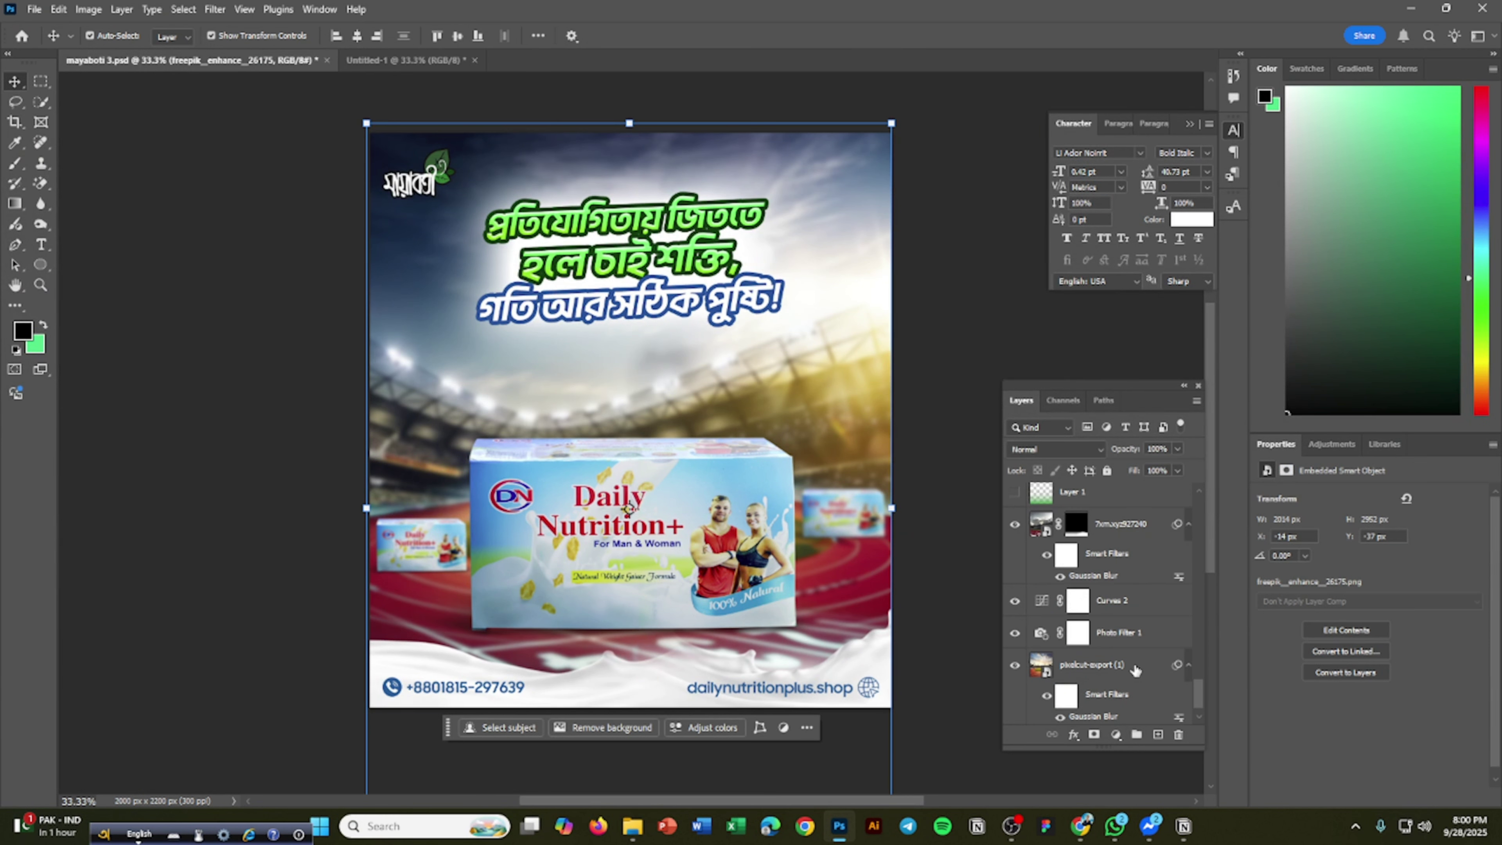
{"action": "left_click", "coordinate": [1114, 639]}
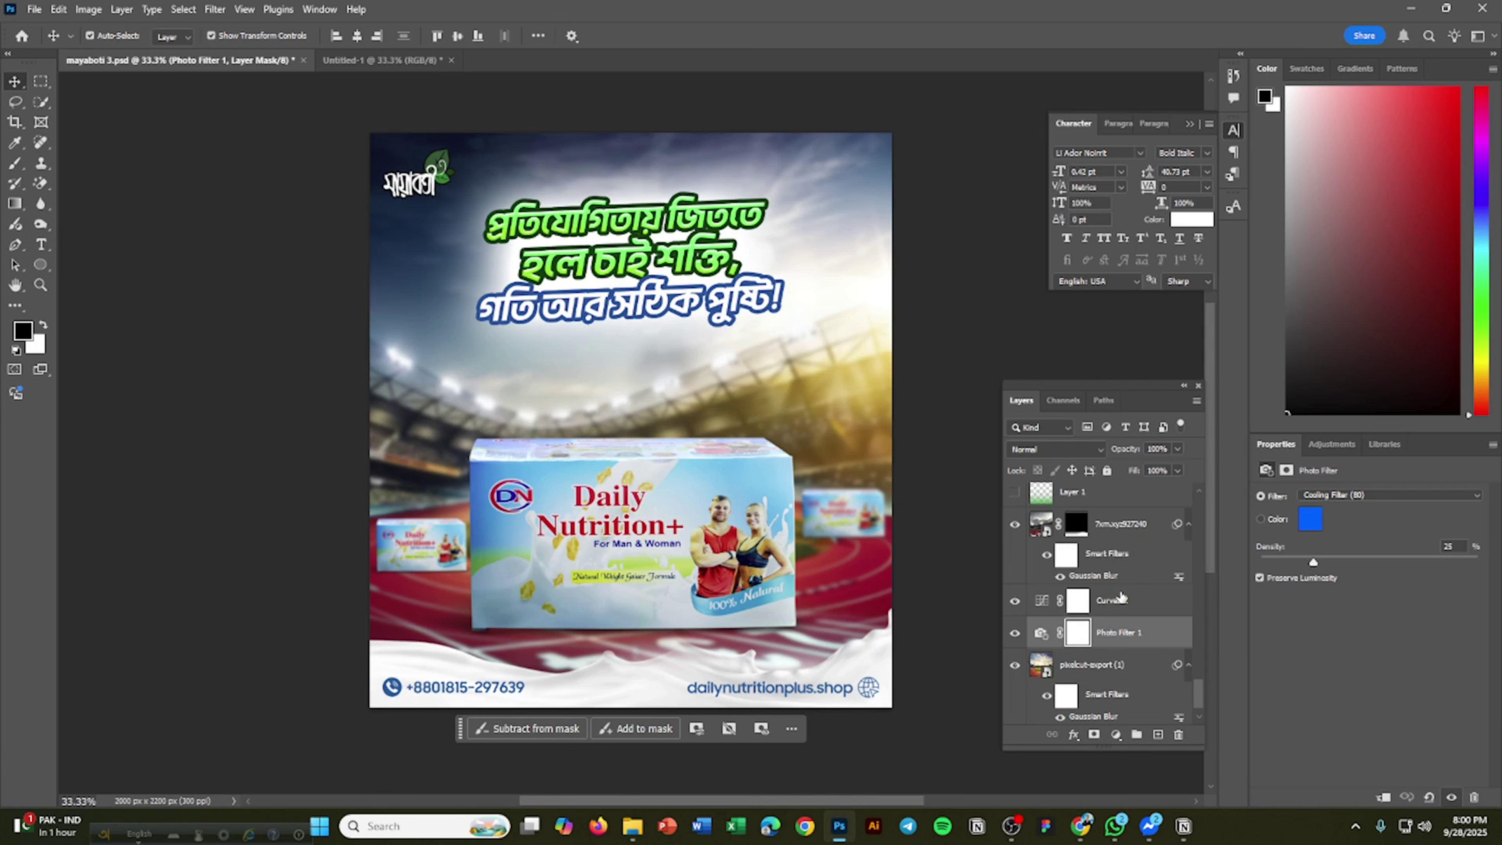
{"action": "scroll", "coordinate": [1121, 597], "scroll_direction": "down", "scroll_amount": 1}
{"action": "left_click", "coordinate": [1112, 568]}
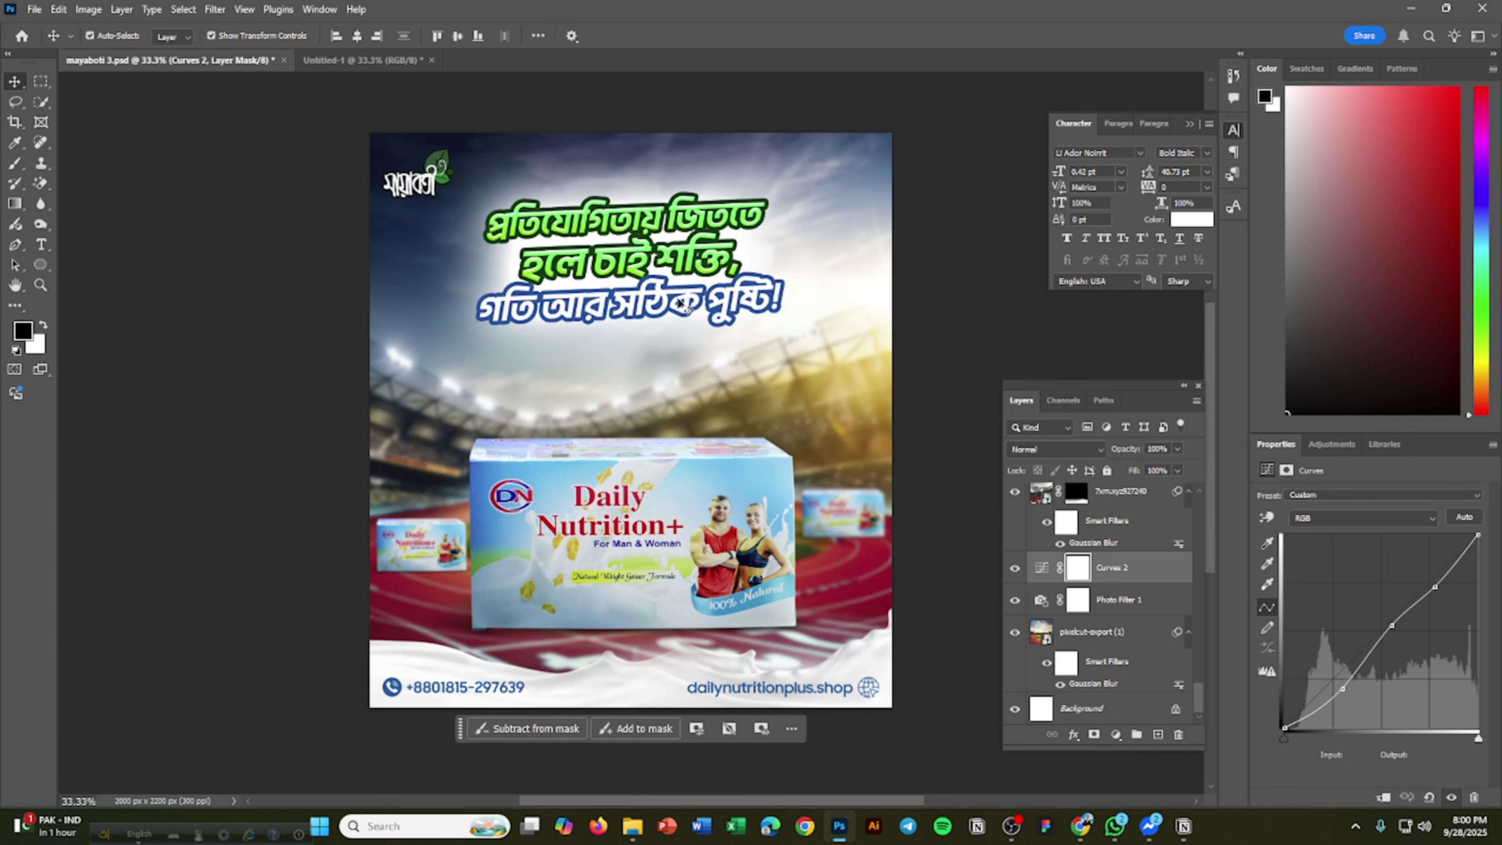
In Untitled-1, add a Photo Filter adjustment above the pixelcut-export (1) layer and set it to Cooling Filter (80).
{"action": "left_click", "coordinate": [379, 60]}
{"action": "left_click", "coordinate": [1064, 632]}
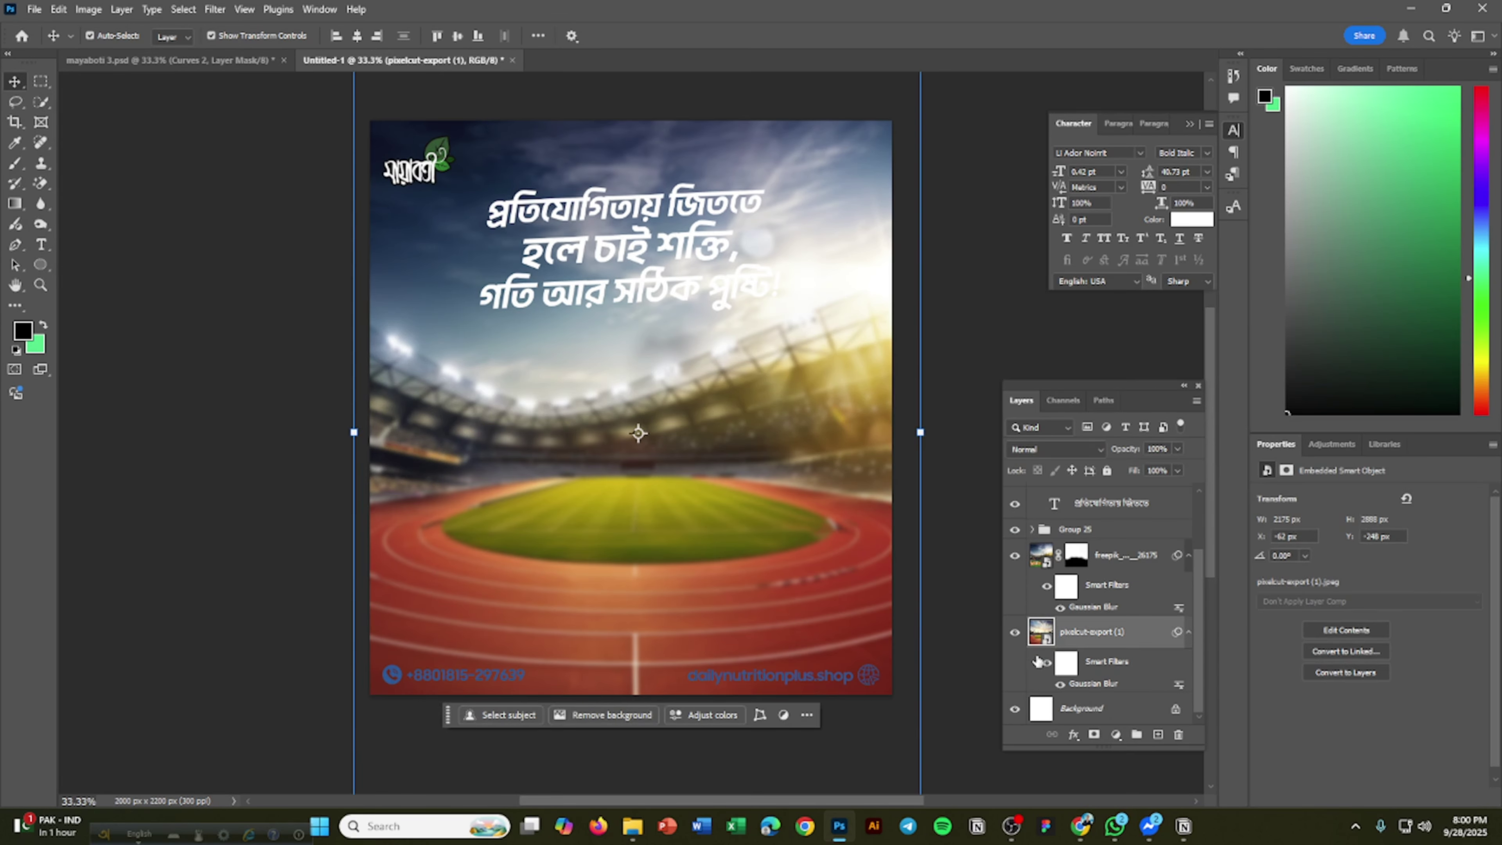
{"action": "left_click", "coordinate": [1106, 561]}
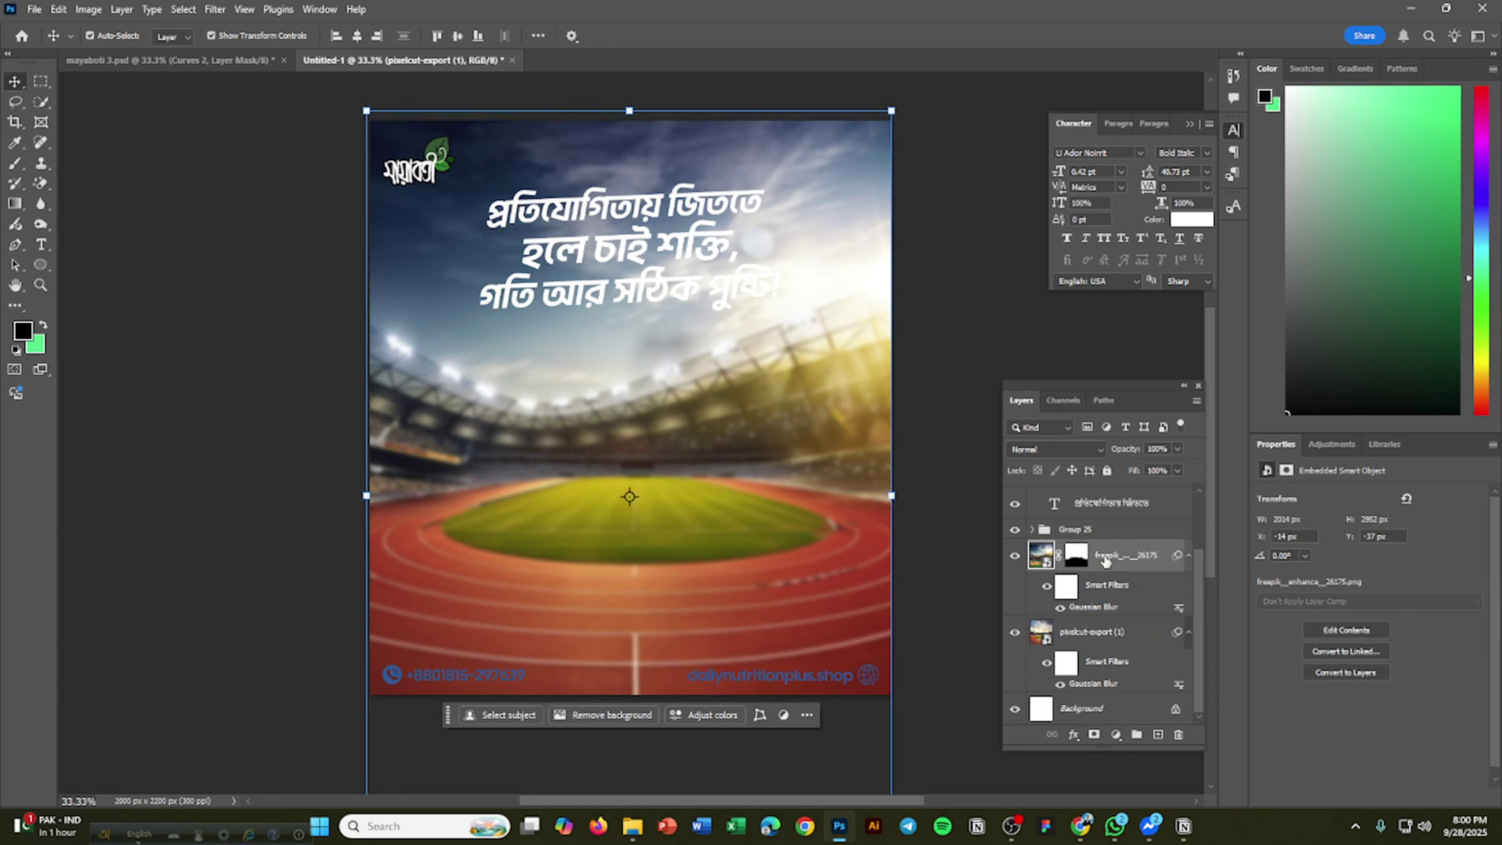
{"action": "left_click", "coordinate": [1041, 632]}
{"action": "left_click", "coordinate": [1116, 734]}
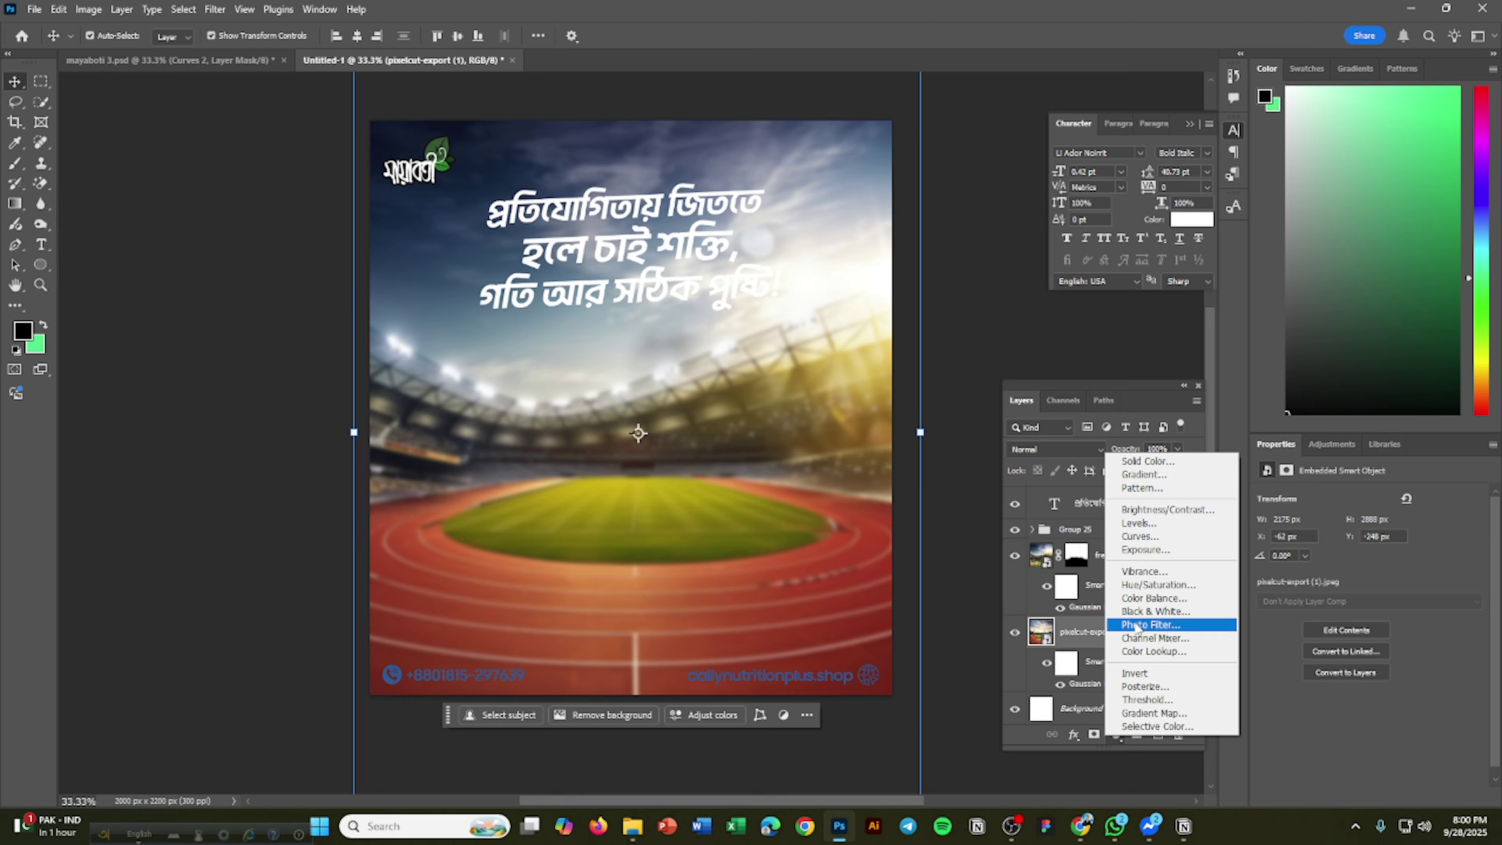
{"action": "left_click", "coordinate": [1136, 626]}
{"action": "left_click", "coordinate": [1342, 494]}
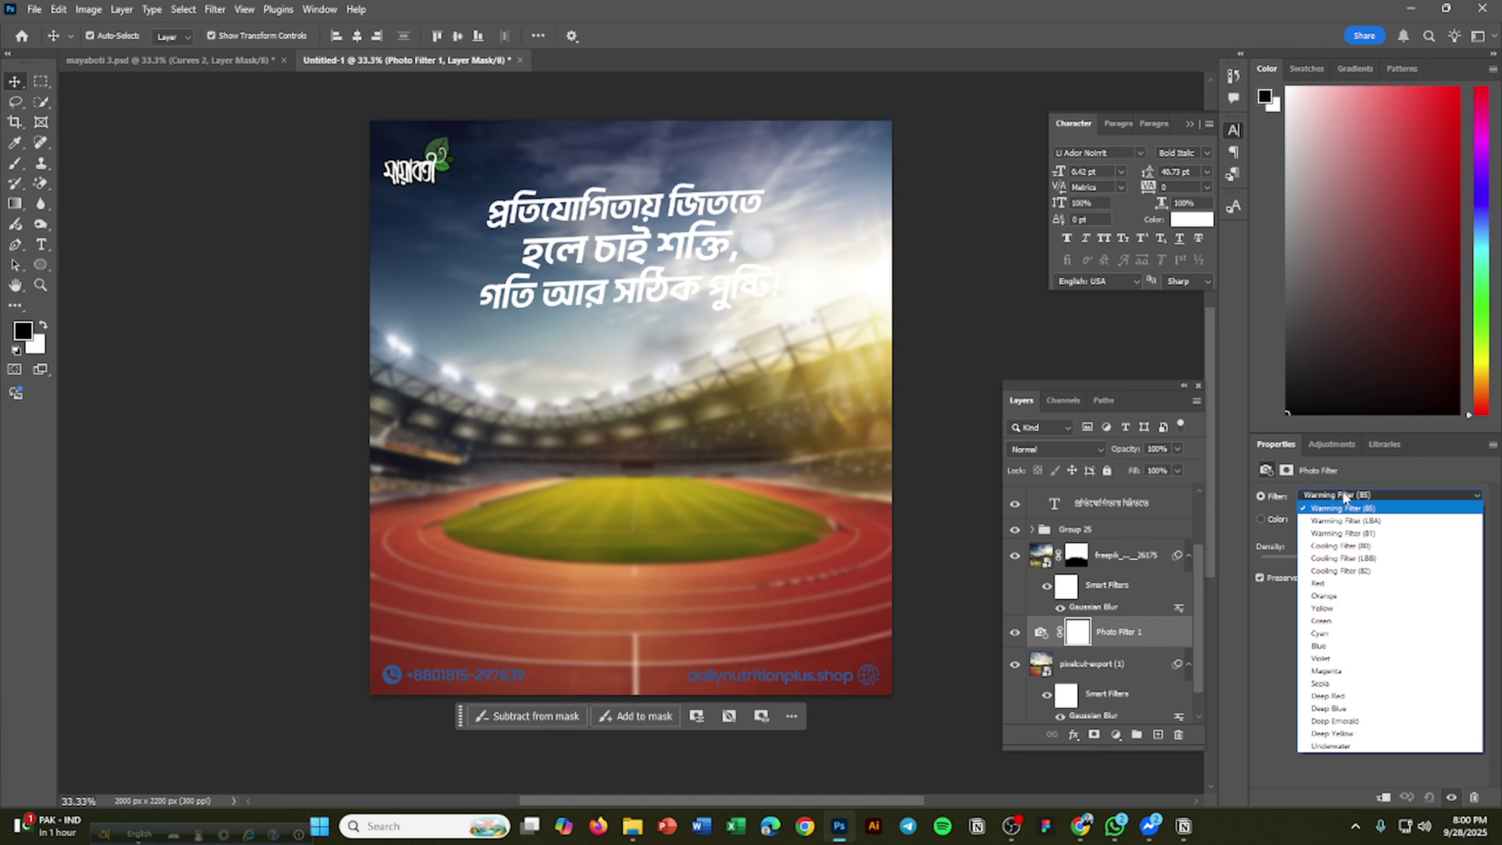
{"action": "left_click", "coordinate": [1385, 545]}
{"action": "left_click", "coordinate": [1023, 319]}
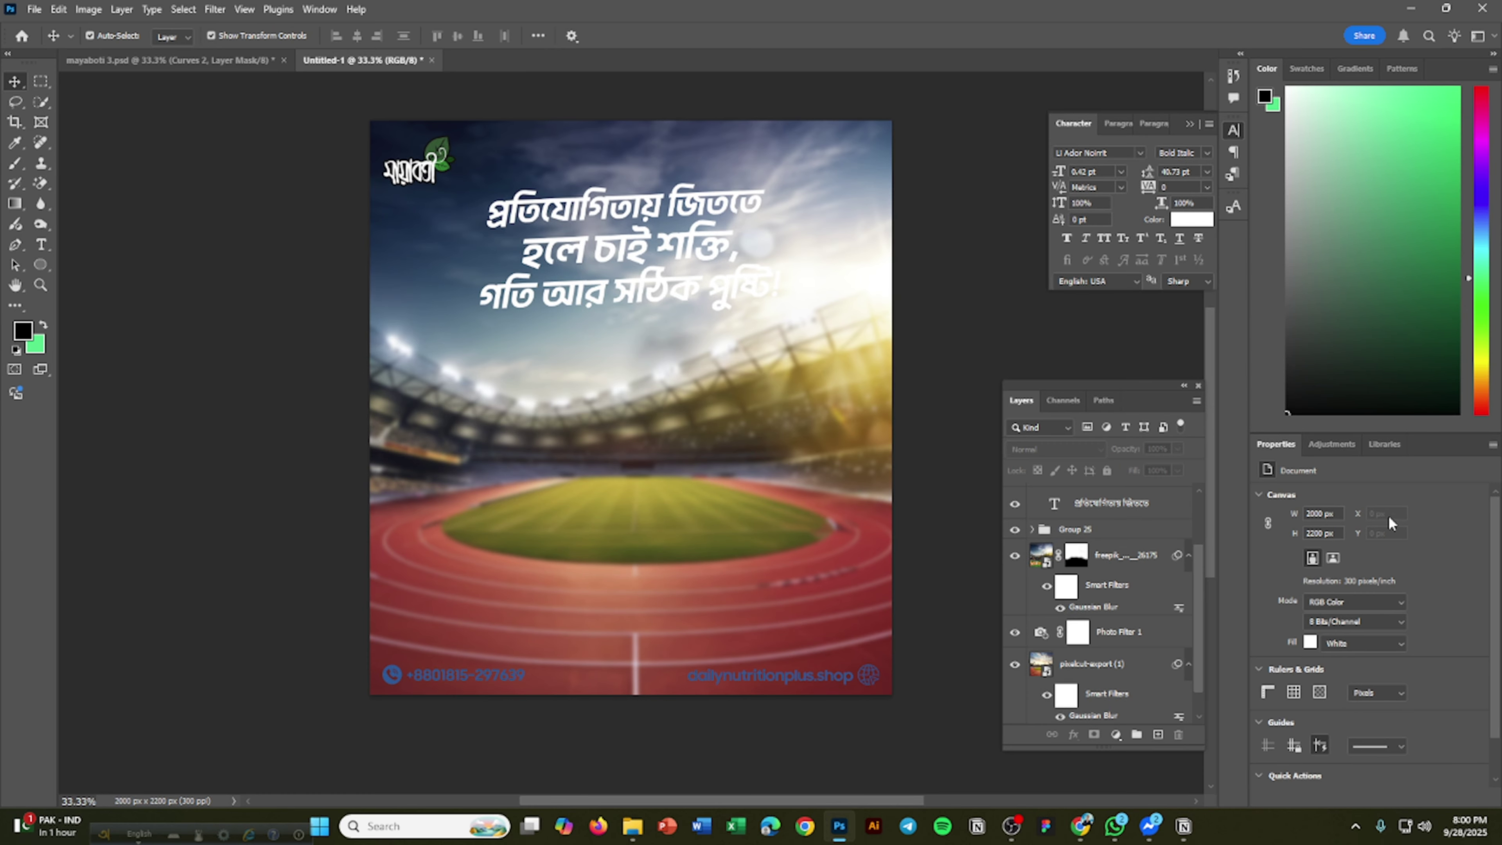
{"action": "left_click", "coordinate": [1114, 631]}
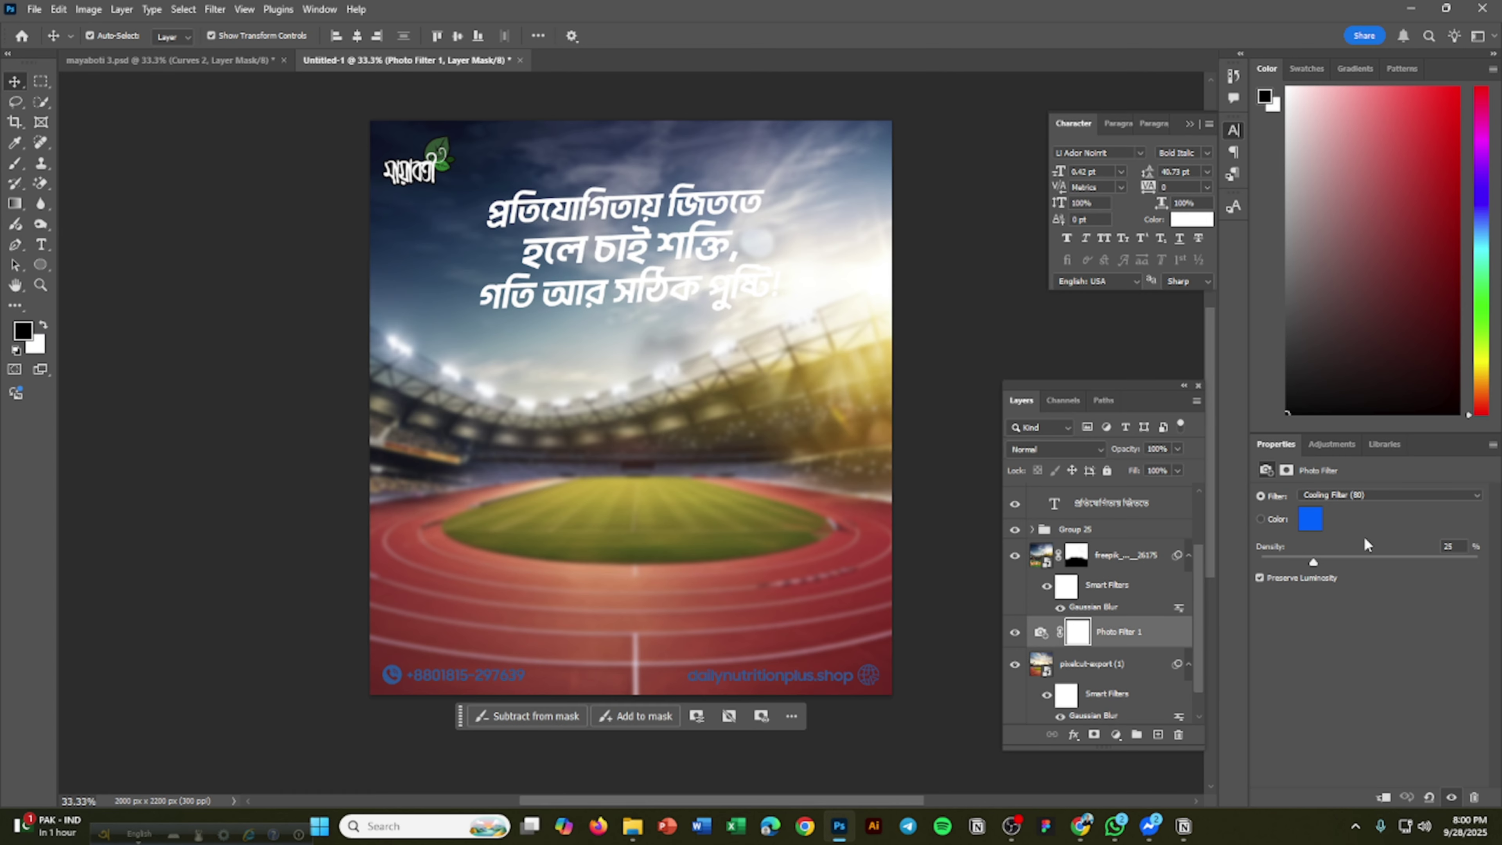
{"action": "left_click", "coordinate": [1006, 319]}
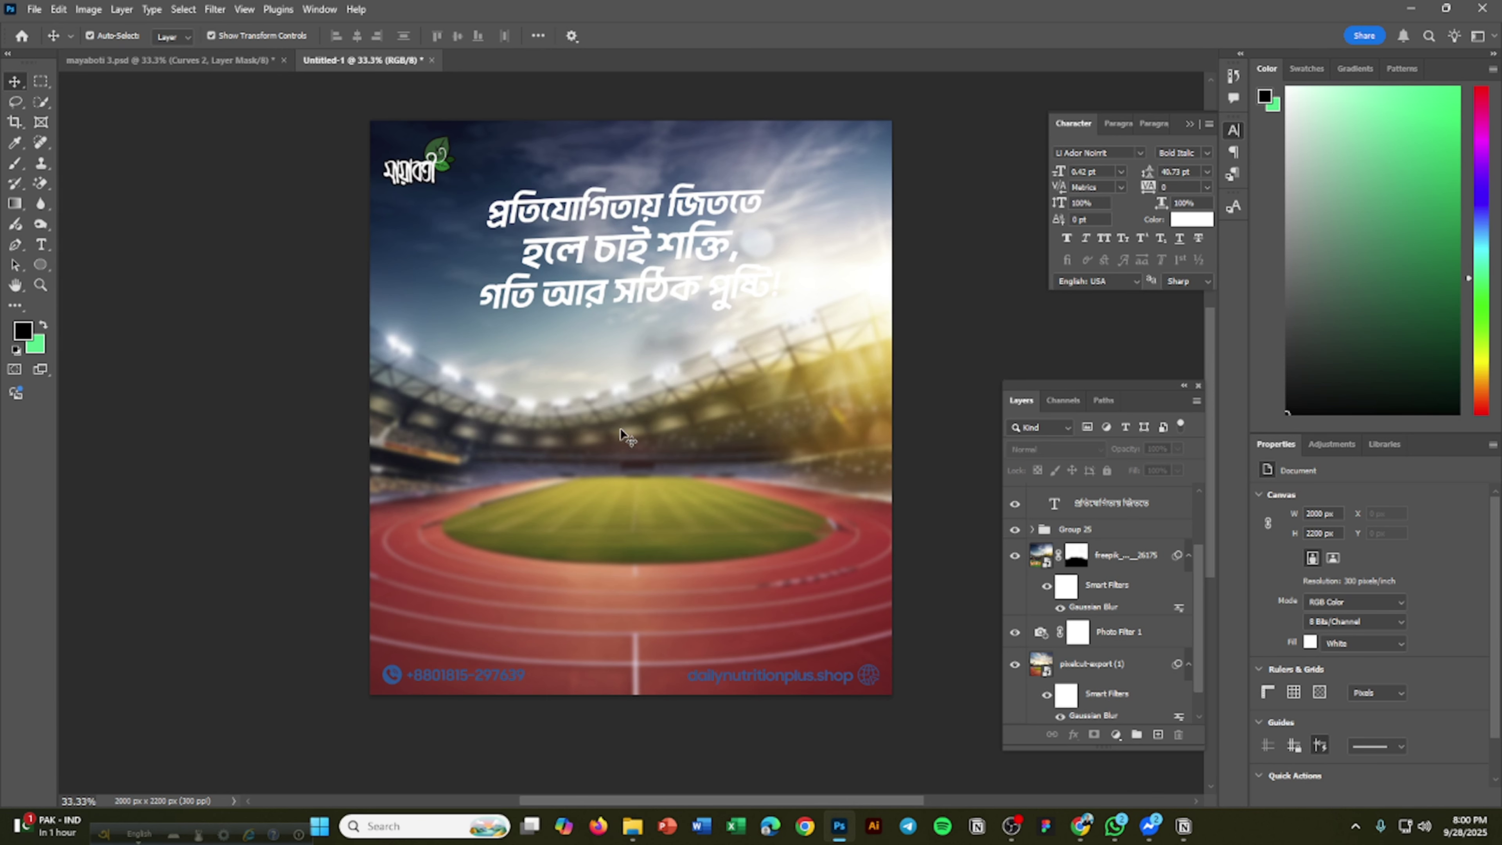
In mayaboti 3.psd, group the product box's IMG_6360 layer with its adjustment layers up to Brightness/Contrast 2, and toggle the group's visibility to check it.
{"action": "left_click", "coordinate": [178, 60]}
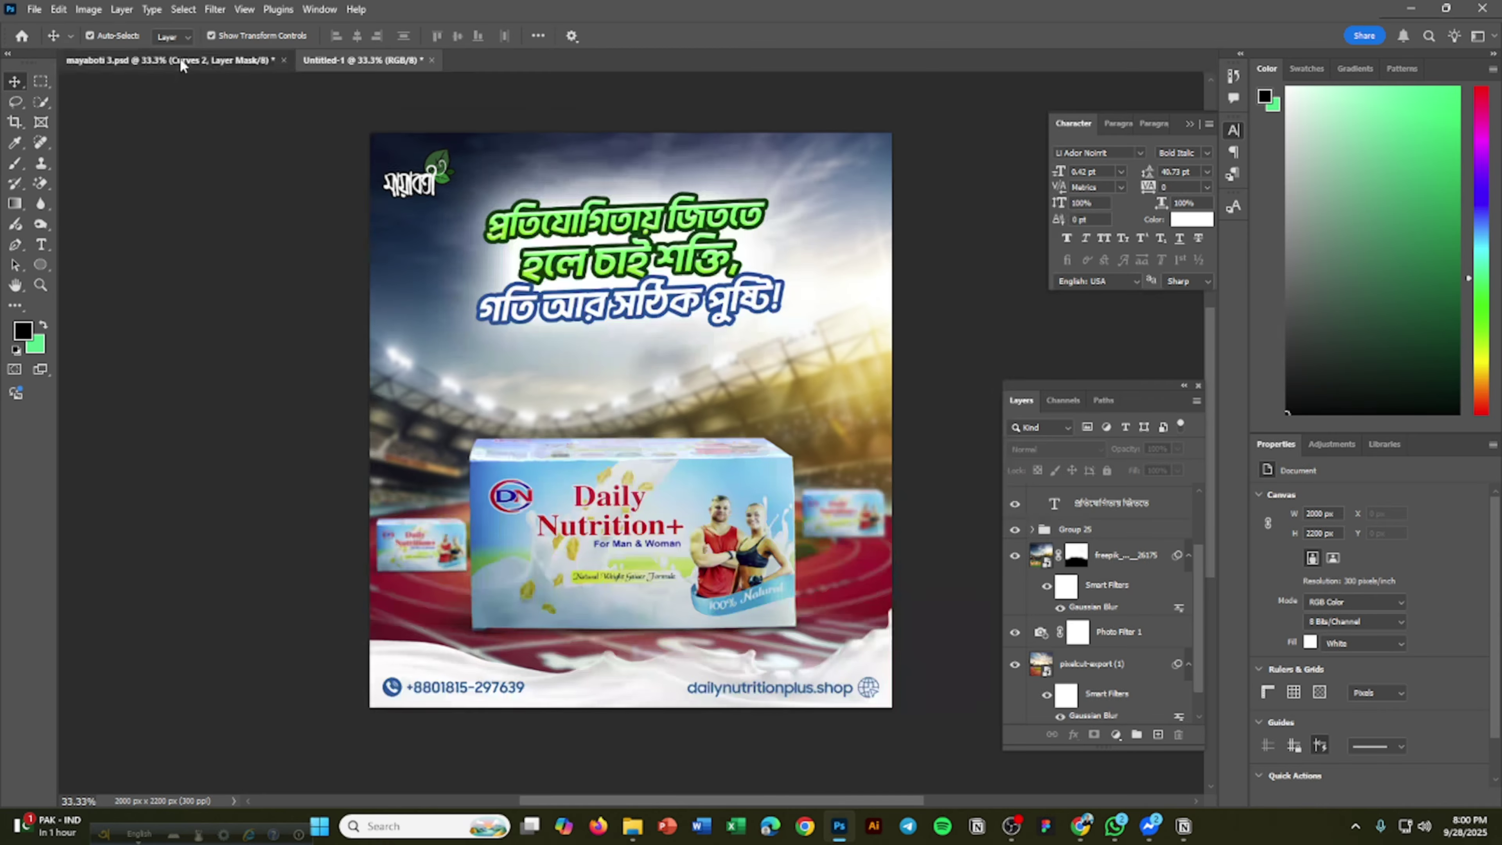
{"action": "left_click", "coordinate": [719, 535]}
{"action": "scroll", "coordinate": [1141, 611], "scroll_direction": "up", "scroll_amount": 3}
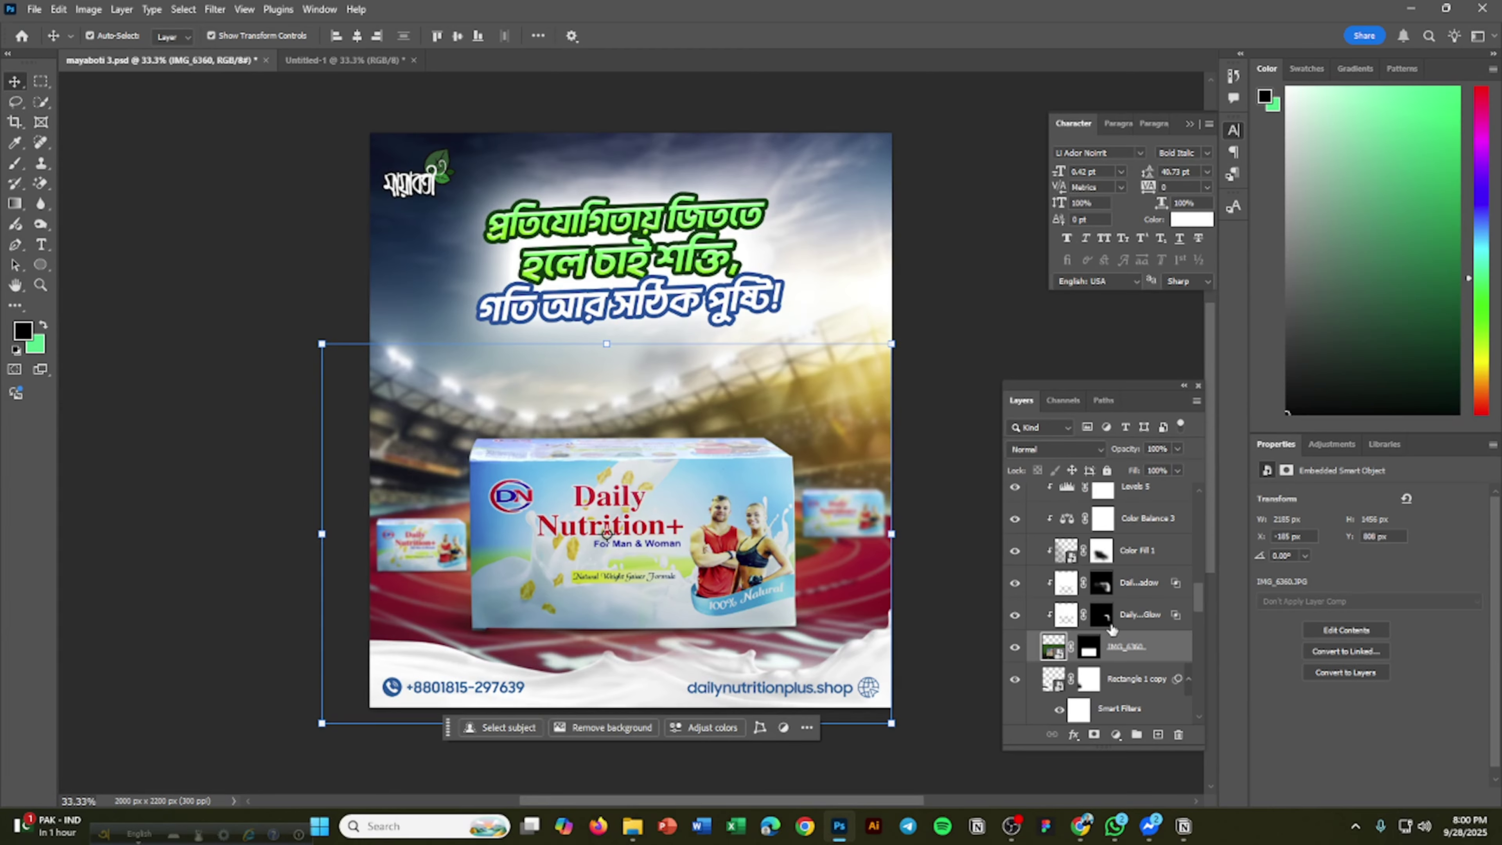
{"action": "scroll", "coordinate": [1132, 643], "scroll_direction": "up", "scroll_amount": 3}
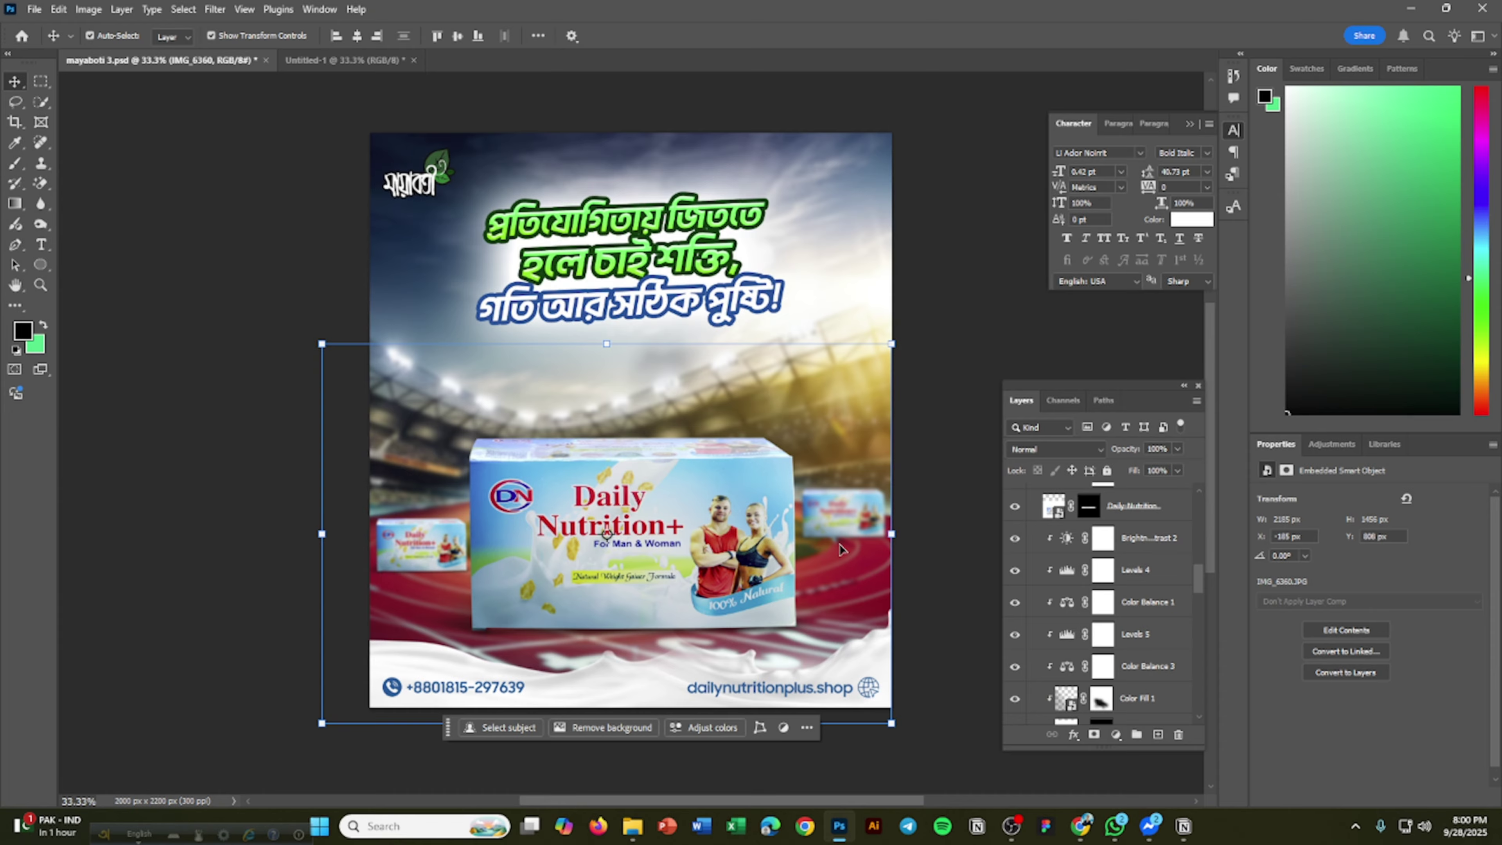
{"action": "left_click", "coordinate": [1142, 539], "text": "shift"}
{"action": "key", "text": "ctrl+g"}
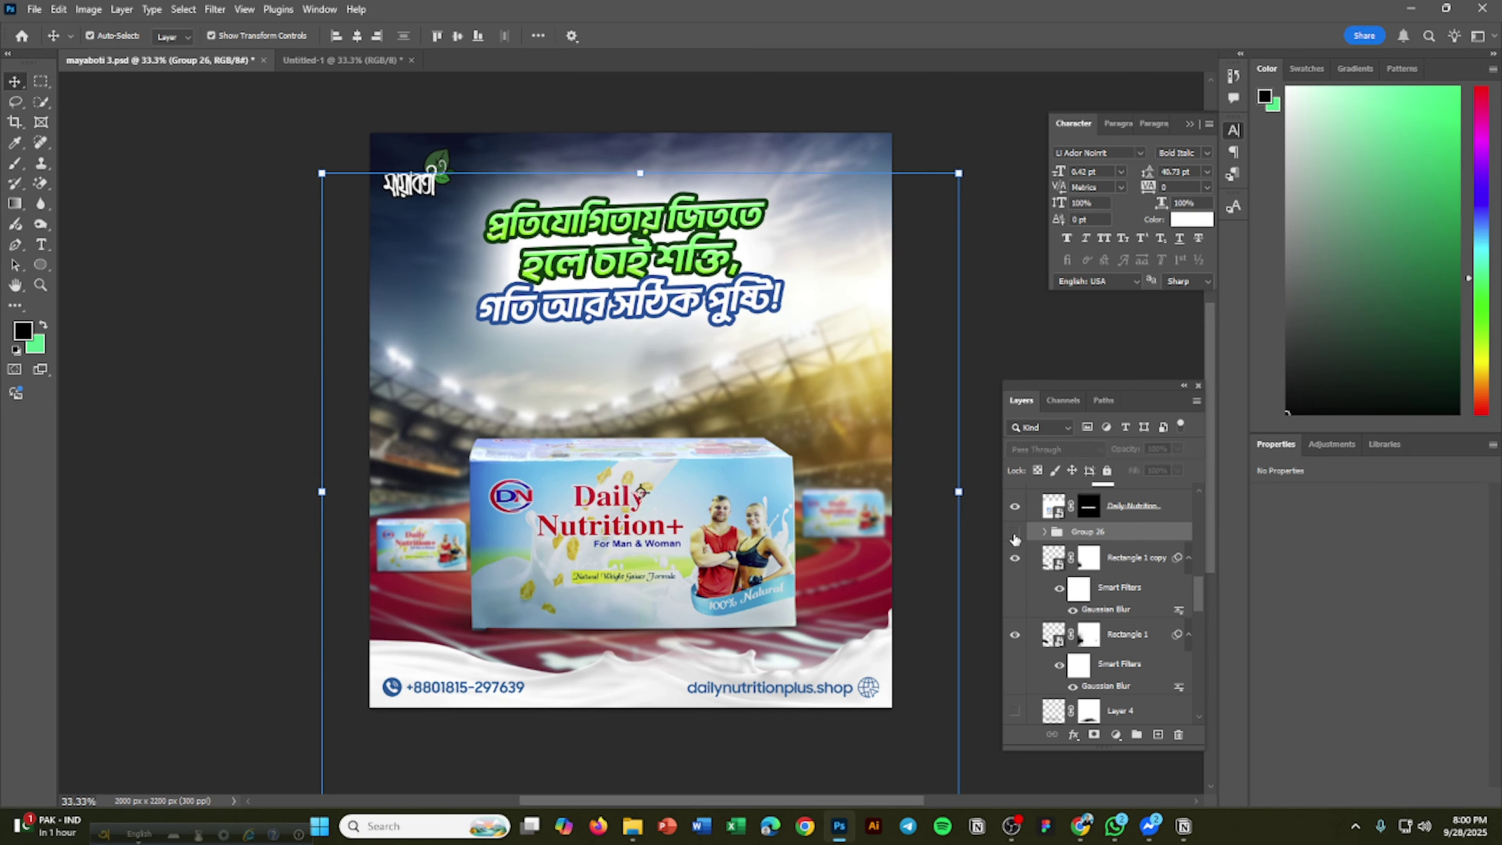
{"action": "left_click", "coordinate": [1015, 532]}
{"action": "left_click", "coordinate": [1015, 532]}
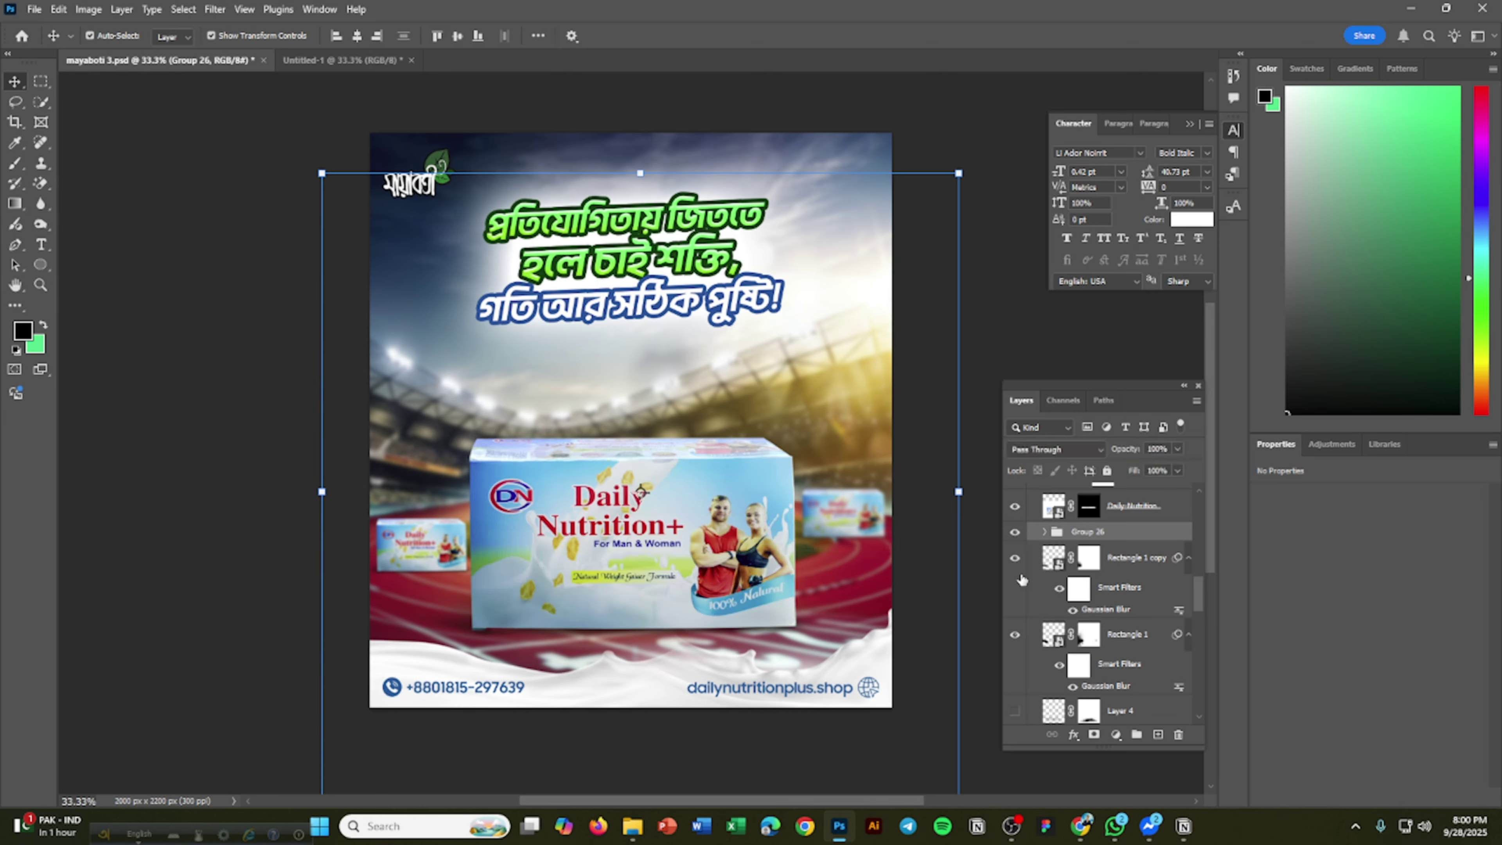
Collapse and check the product box's Group 8, and copy it into Untitled-1 in front of the running track.
{"action": "scroll", "coordinate": [1059, 574], "scroll_direction": "up", "scroll_amount": 3}
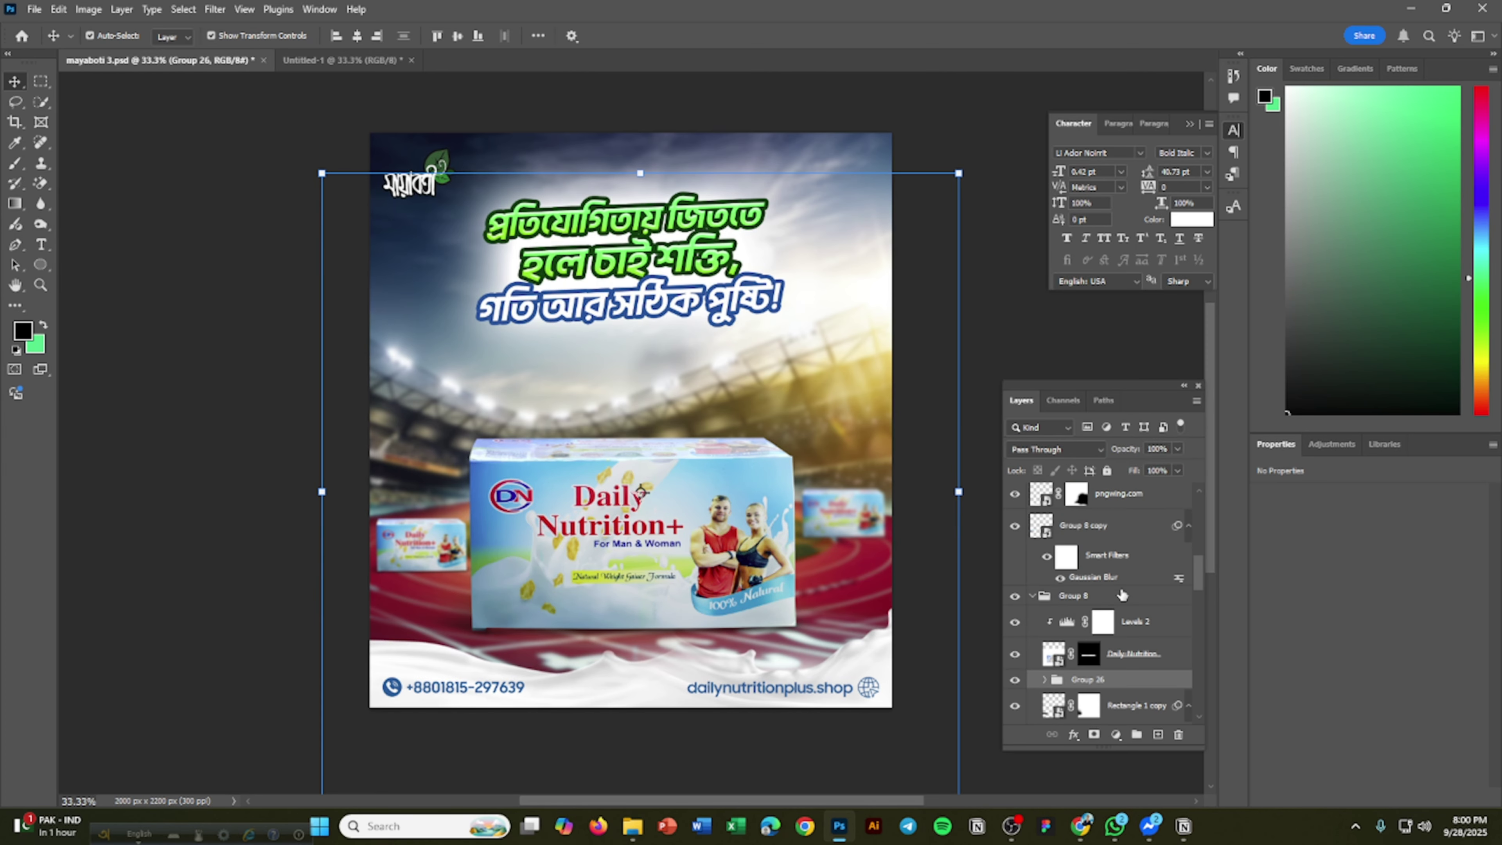
{"action": "left_click", "coordinate": [1033, 596]}
{"action": "left_click", "coordinate": [1015, 596]}
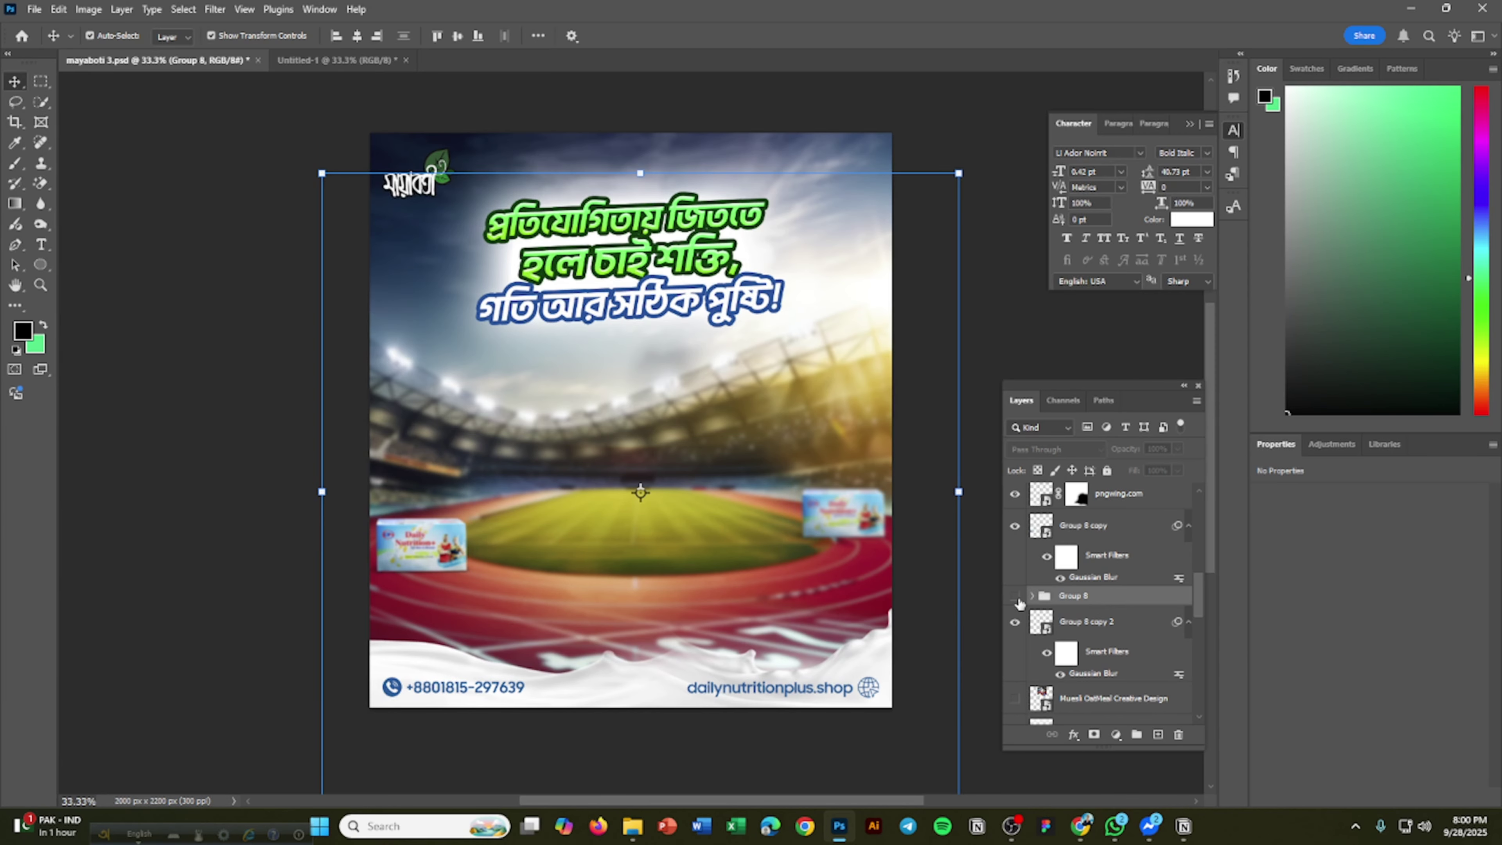
{"action": "left_click", "coordinate": [1014, 596]}
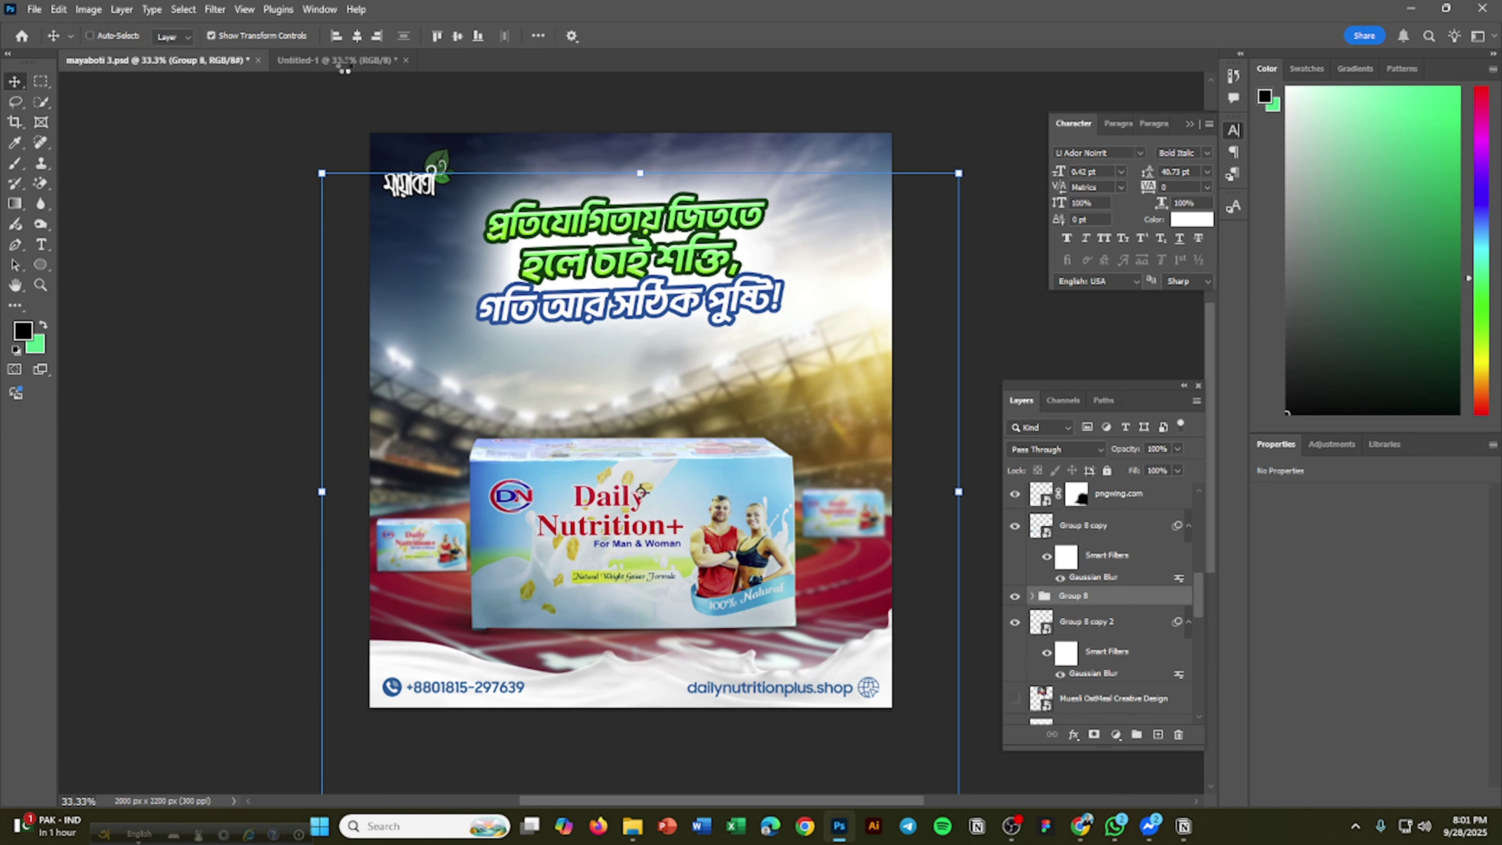
{"action": "left_click", "coordinate": [340, 61]}
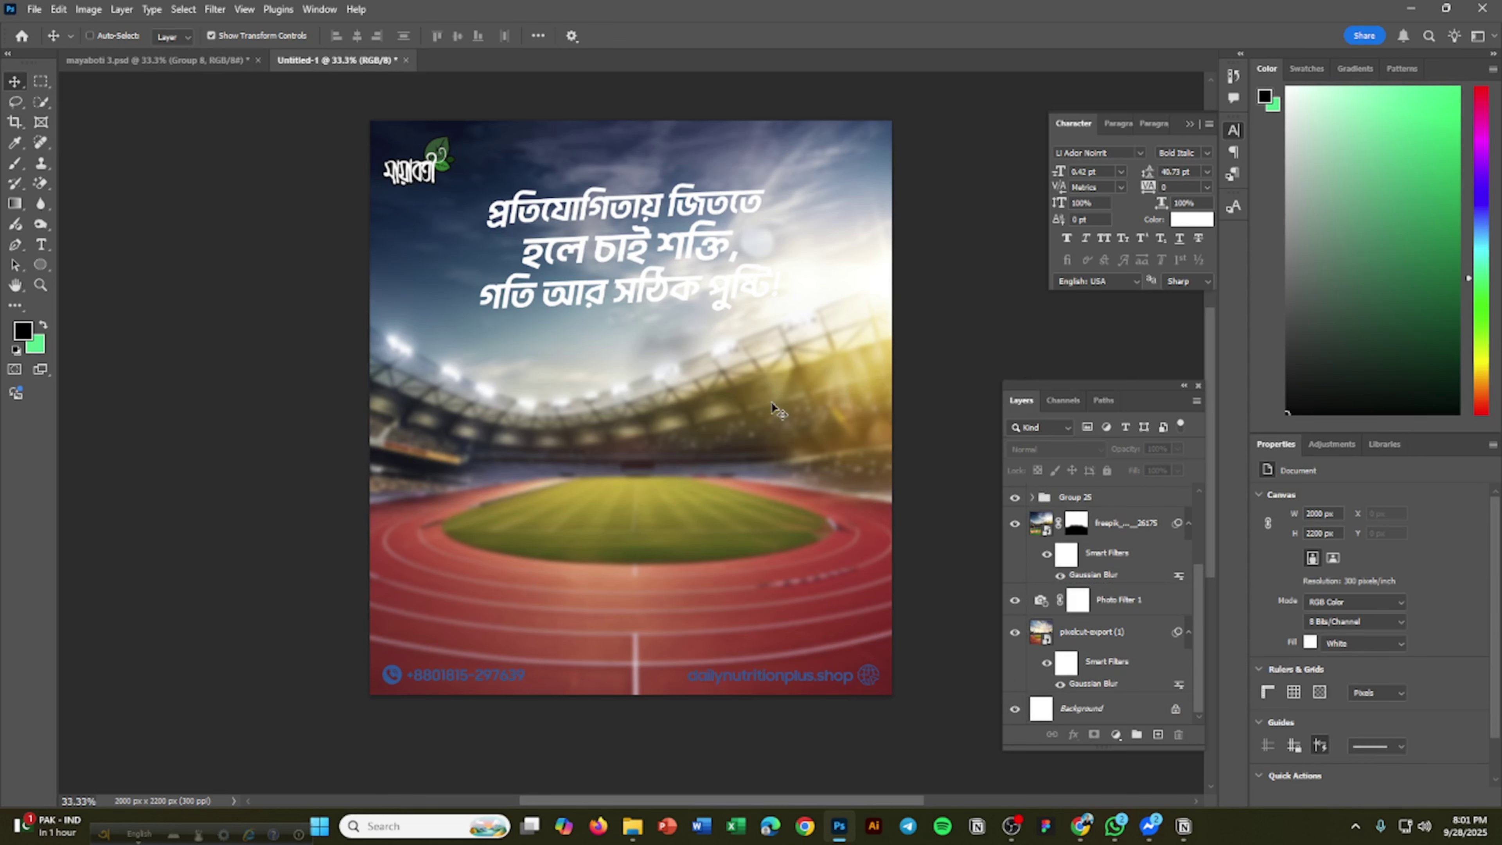
{"action": "left_click_drag", "start_coordinate": [1073, 497], "coordinate": [831, 524]}
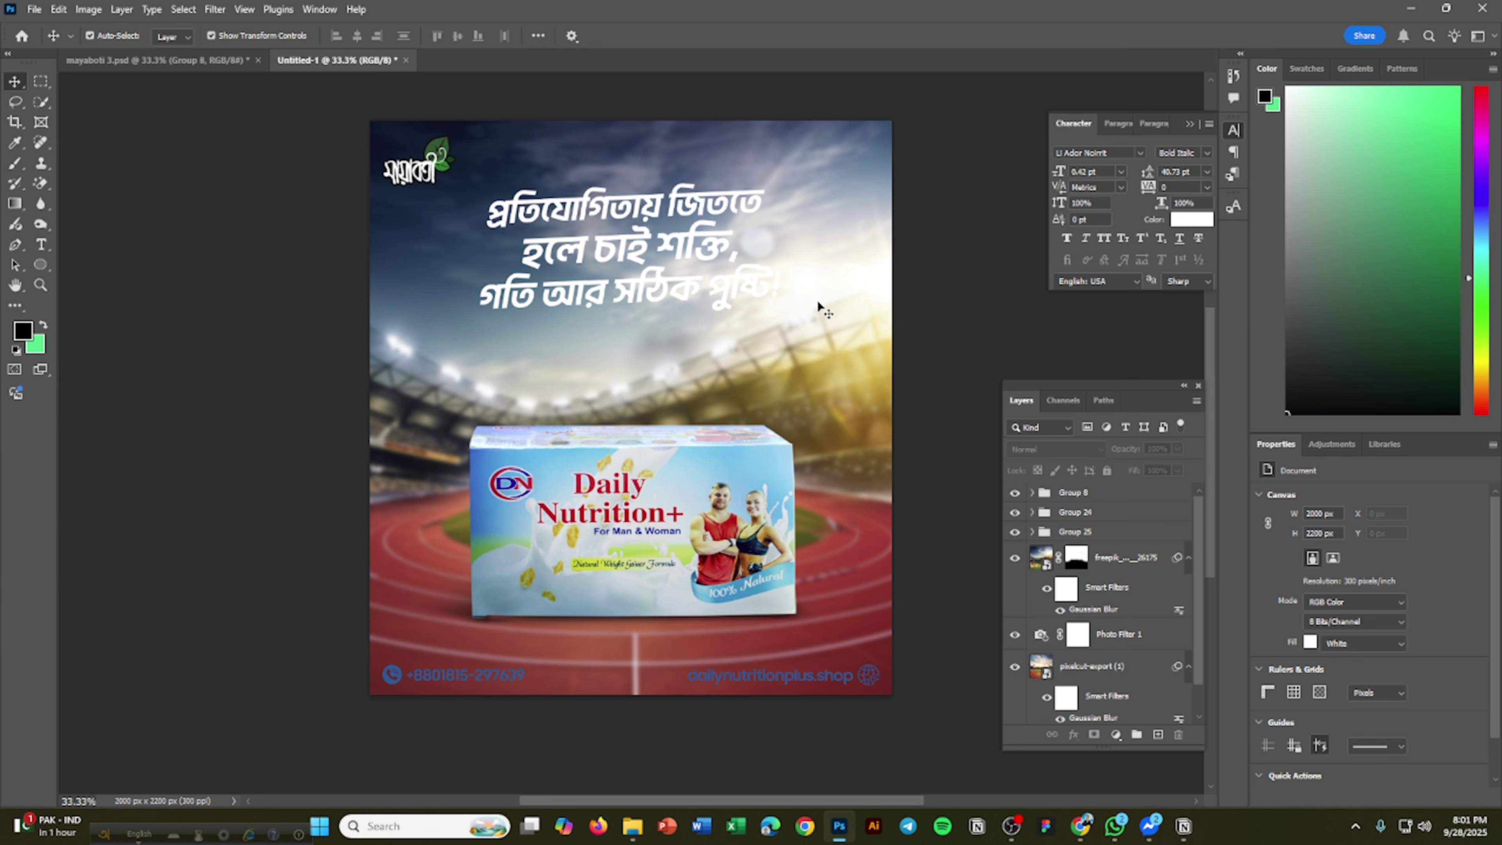
Add a Curves adjustment above pixelcut-export (1), slightly lifting the highlights and raising the shadows from input 61 to output 71, and compare it on and off.
{"action": "left_click", "coordinate": [846, 294]}
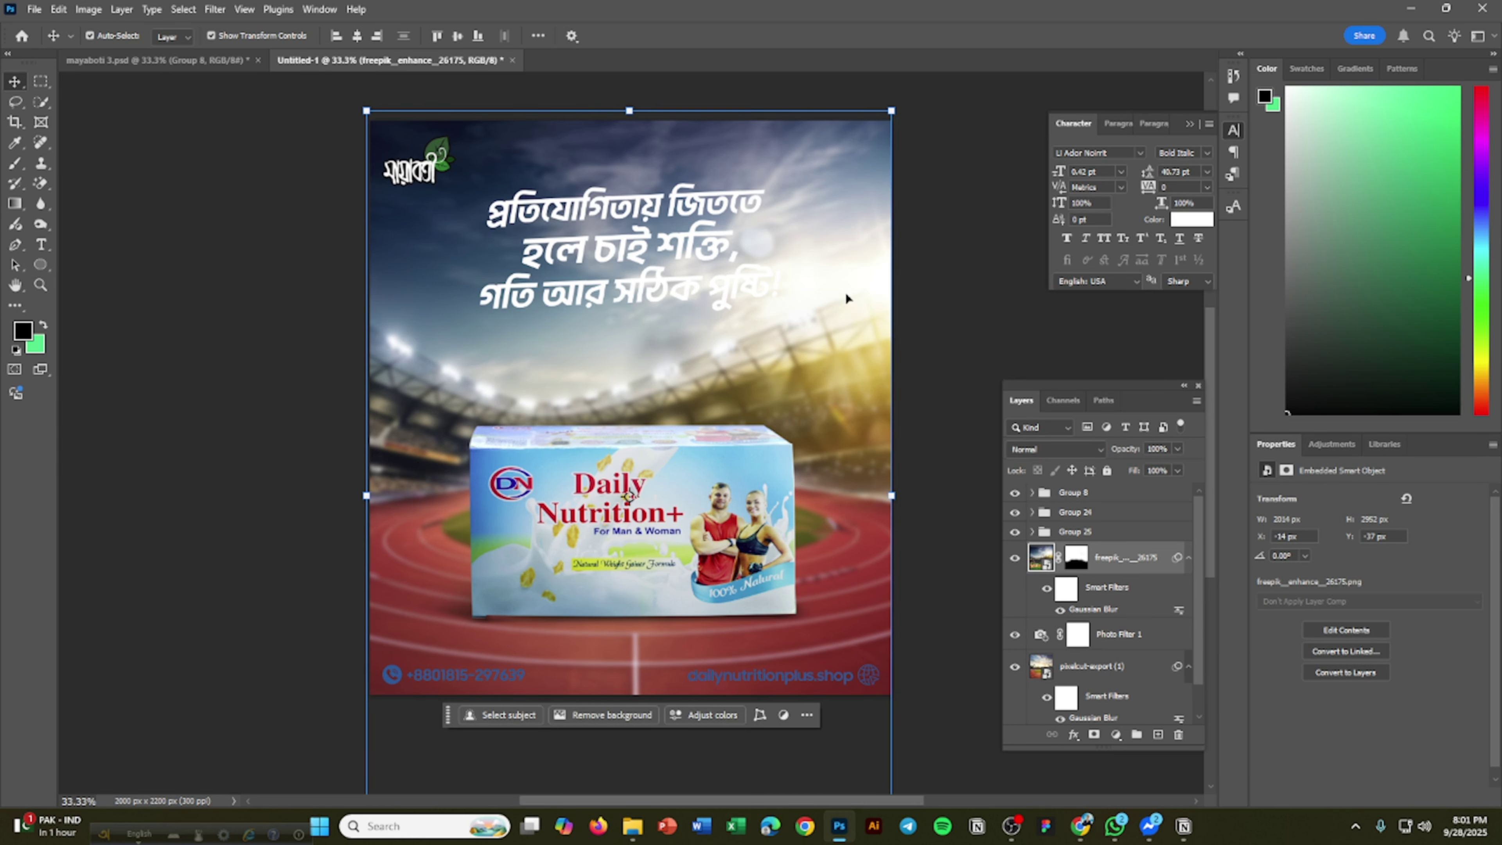
{"action": "scroll", "coordinate": [1116, 609], "scroll_direction": "down", "scroll_amount": 2}
{"action": "left_click", "coordinate": [1085, 632]}
{"action": "left_click", "coordinate": [1116, 734]}
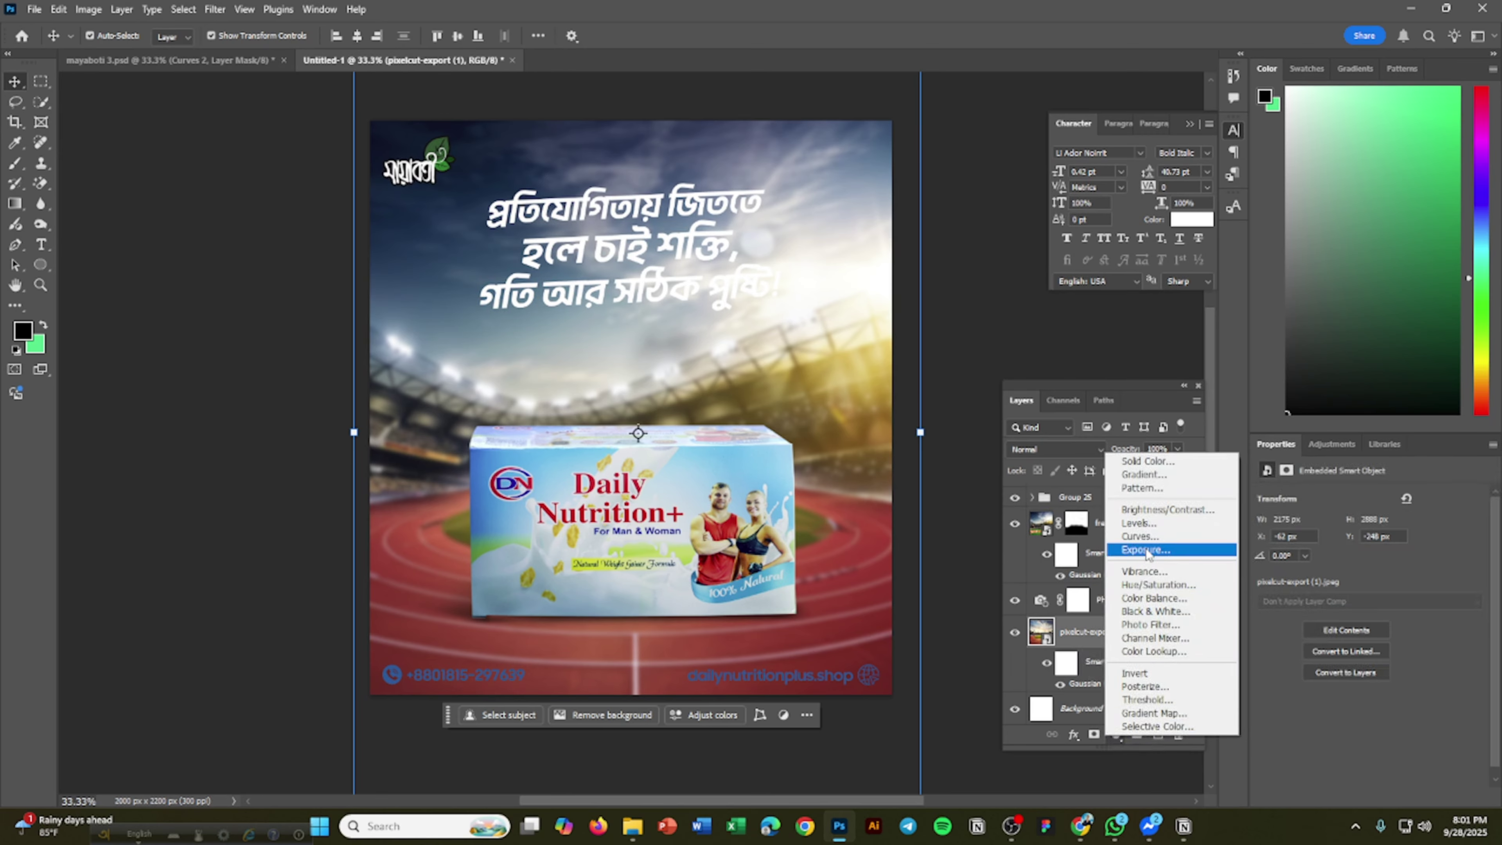
{"action": "left_click", "coordinate": [1142, 536]}
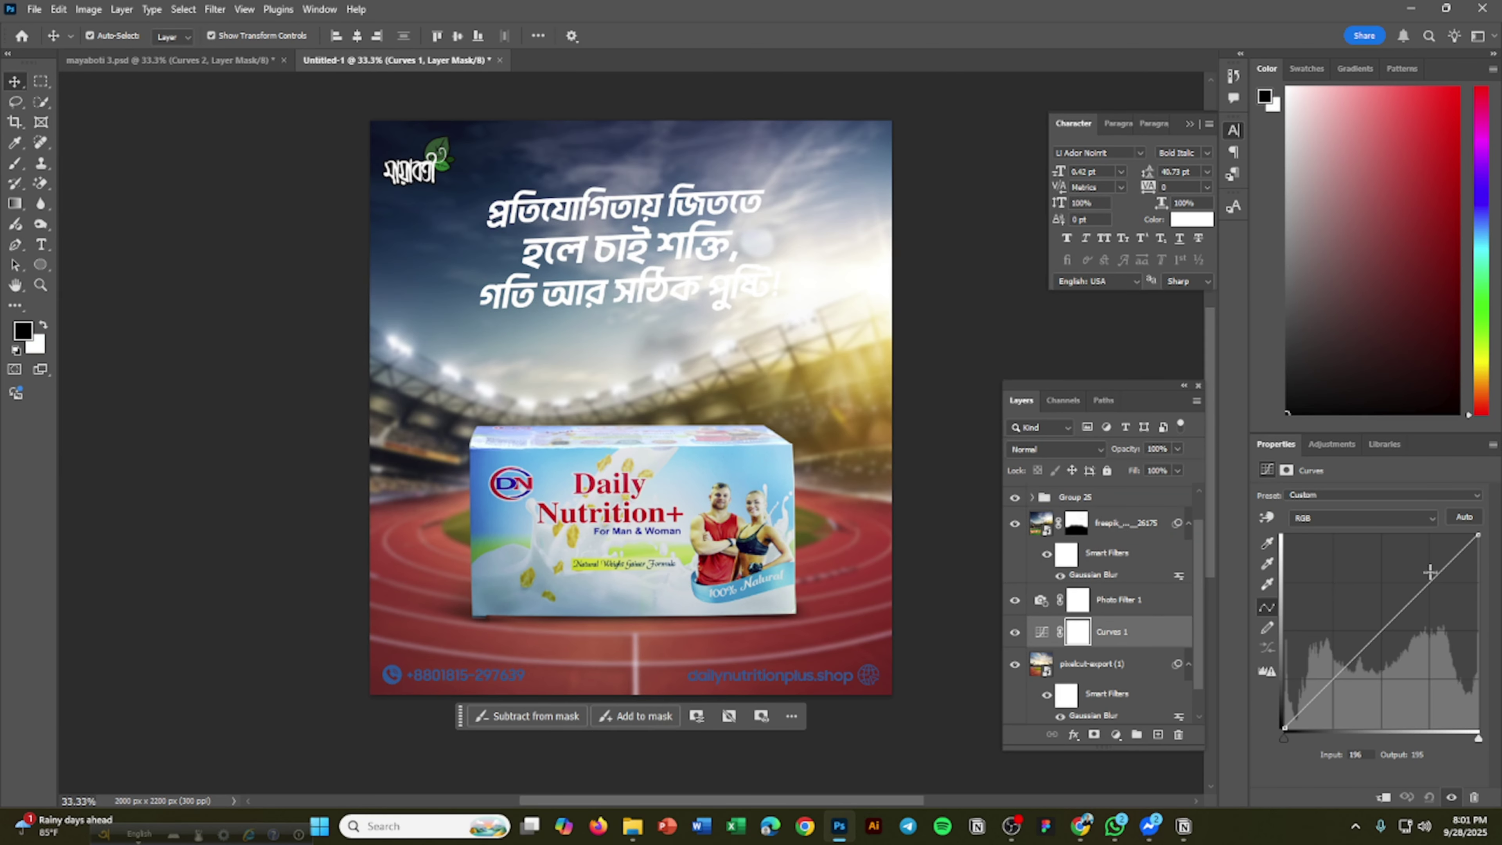
{"action": "left_click_drag", "start_coordinate": [1429, 572], "coordinate": [1428, 567]}
{"action": "left_click_drag", "start_coordinate": [1424, 577], "coordinate": [1425, 575]}
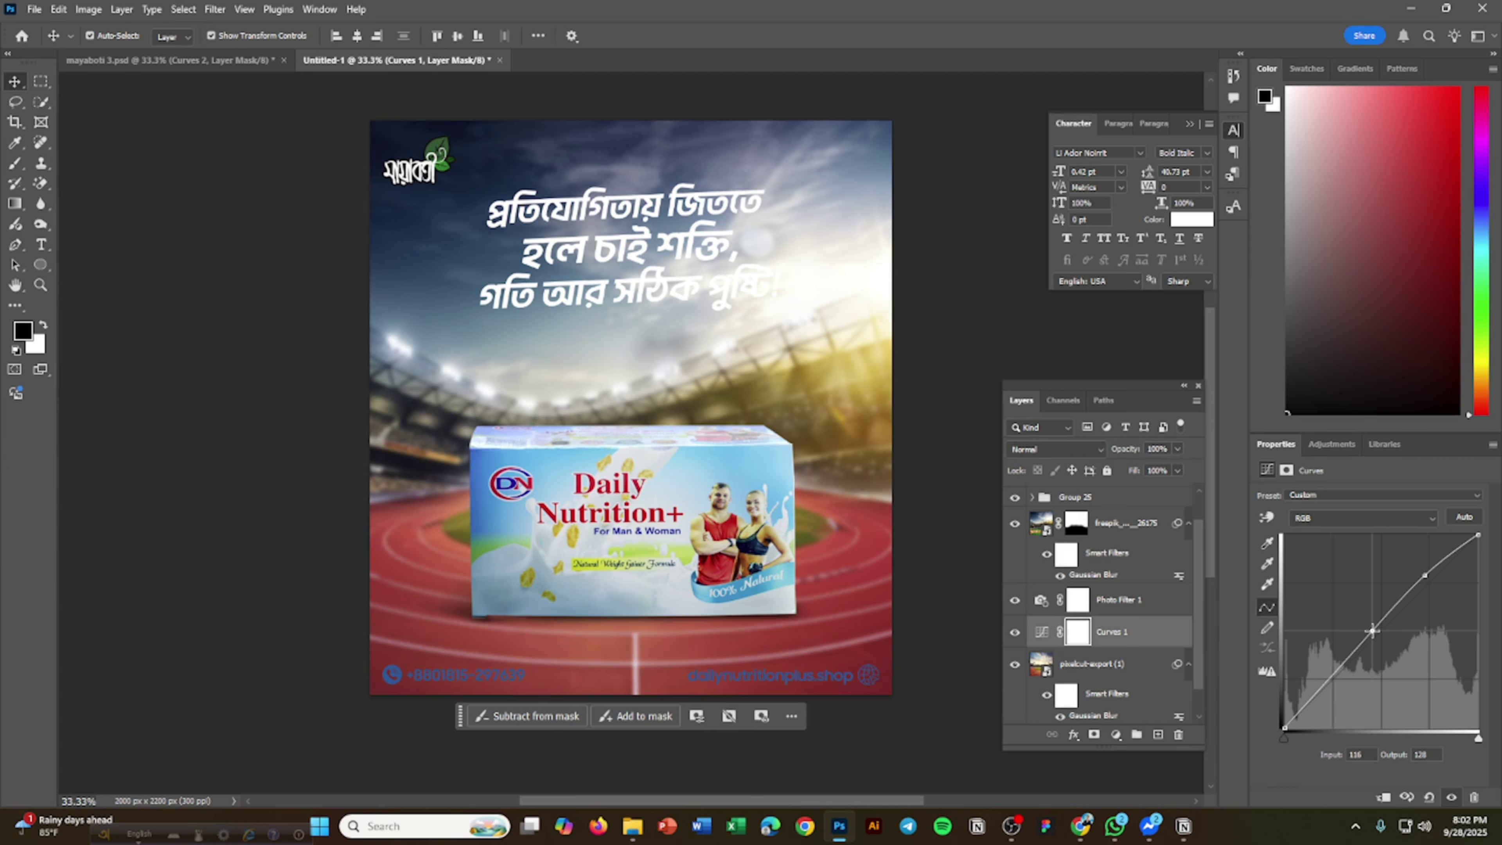
{"action": "left_click", "coordinate": [1372, 635]}
{"action": "mouse_move", "coordinate": [1317, 691]}
{"action": "left_mouse_down"}
{"action": "mouse_move", "coordinate": [1320, 703]}
{"action": "mouse_move", "coordinate": [1330, 673]}
{"action": "left_mouse_up"}
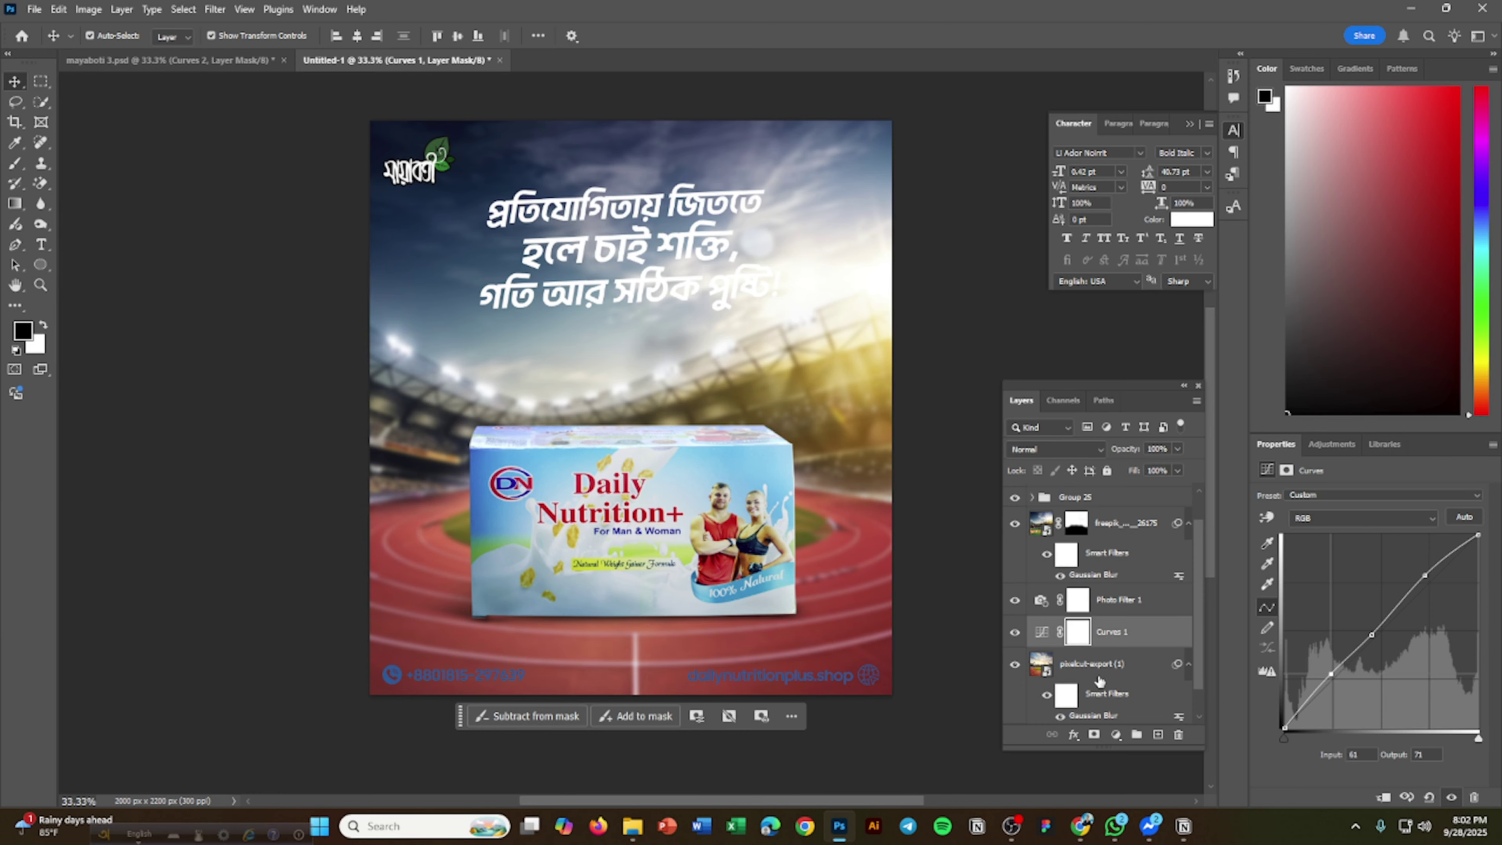
{"action": "left_click", "coordinate": [1015, 632]}
{"action": "left_click", "coordinate": [1014, 633]}
Examine the white milk splash layers in mayaboti 3.psd and compare that poster with Untitled-1.
{"action": "left_click", "coordinate": [185, 101]}
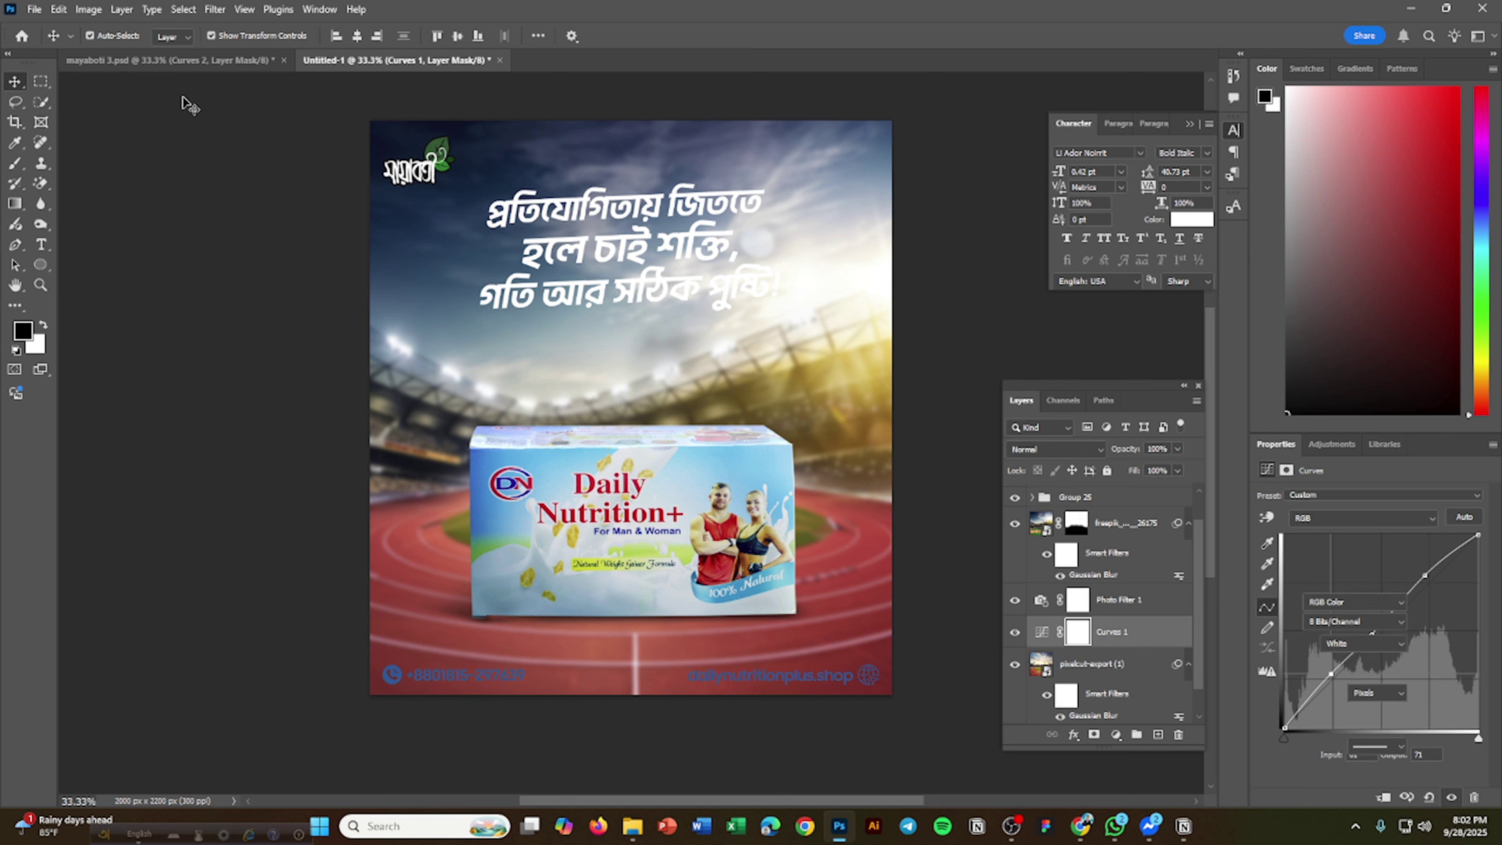
{"action": "left_click", "coordinate": [153, 57]}
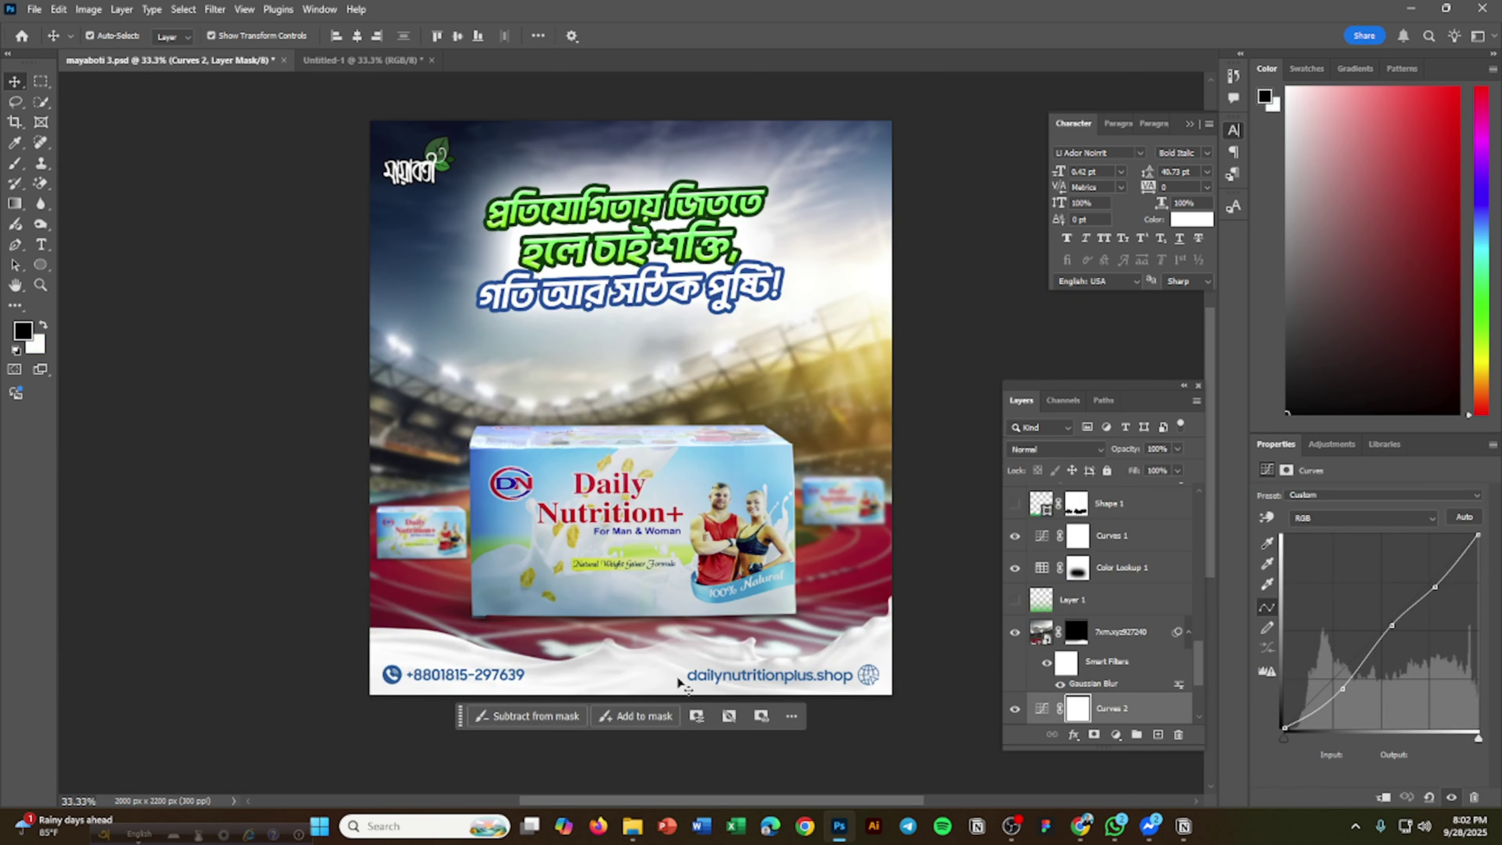
{"action": "left_click", "coordinate": [634, 675]}
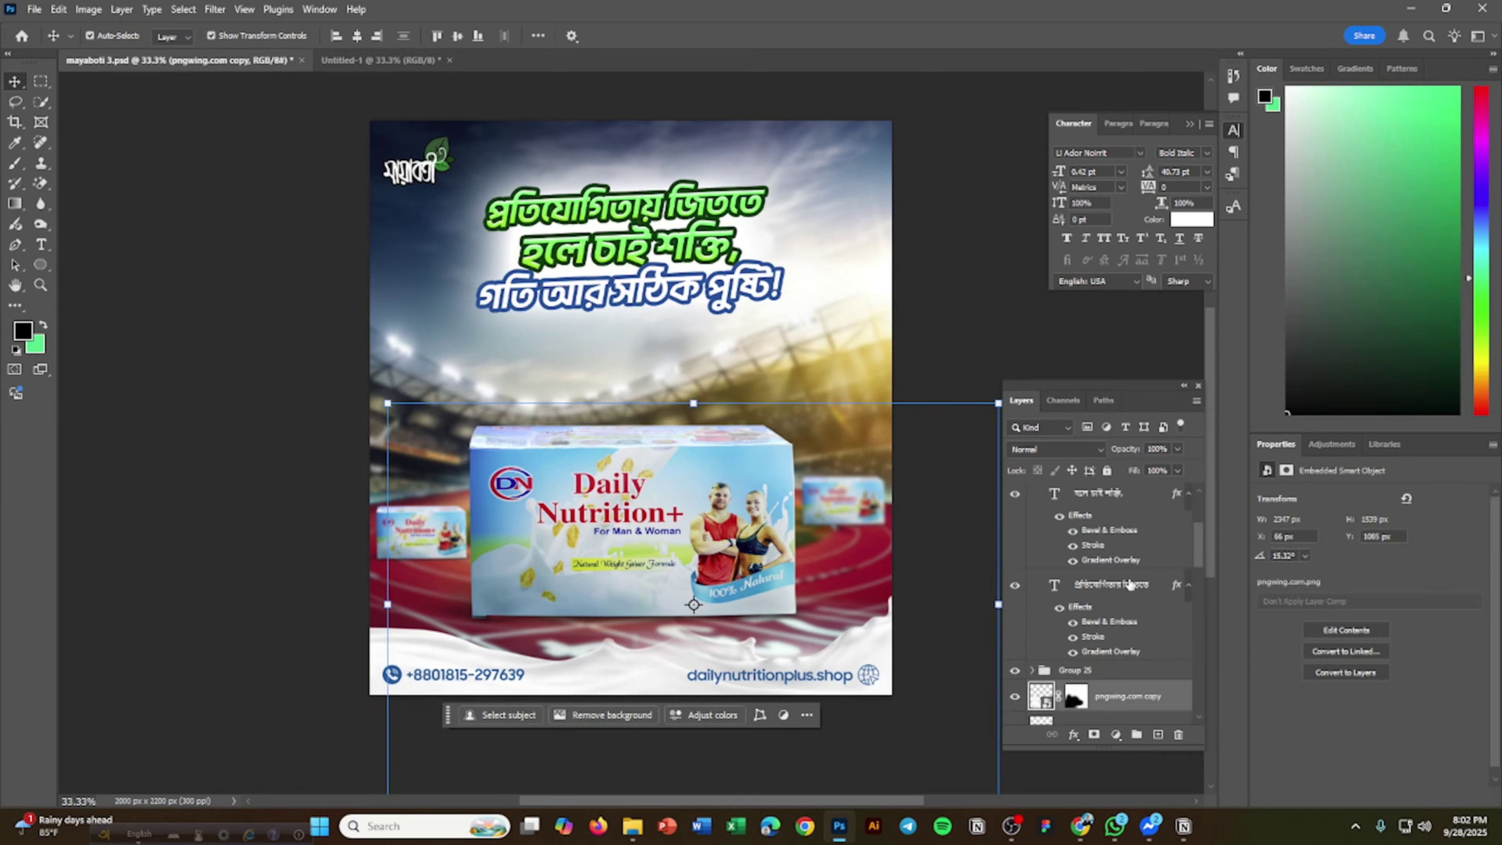
{"action": "scroll", "coordinate": [1089, 654], "scroll_direction": "down", "scroll_amount": 1}
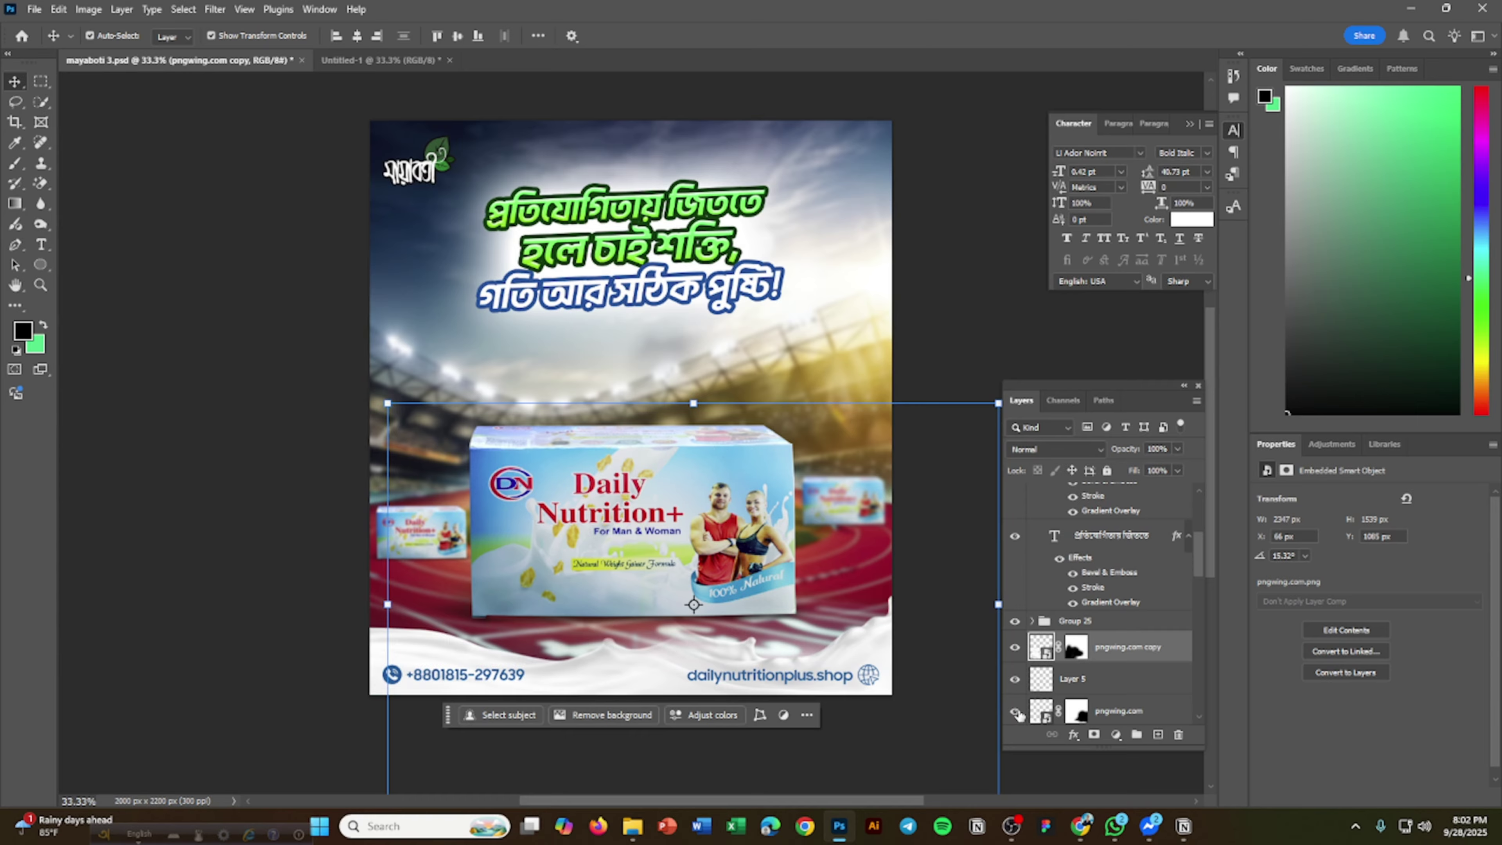
{"action": "scroll", "coordinate": [1119, 641], "scroll_direction": "down", "scroll_amount": 1}
{"action": "left_click", "coordinate": [989, 235]}
{"action": "left_click", "coordinate": [345, 59]}
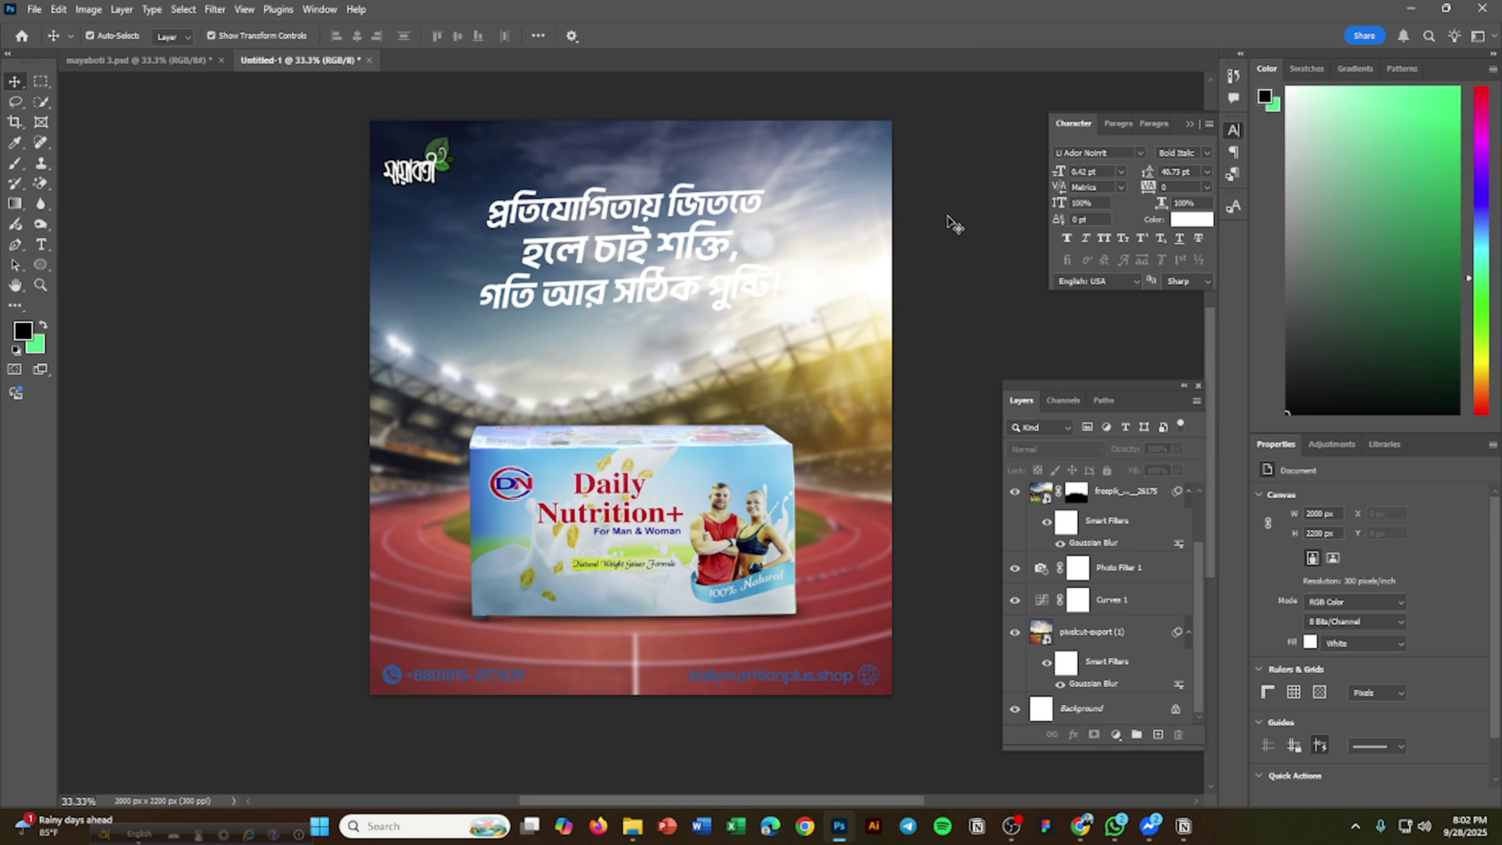
{"action": "left_click", "coordinate": [127, 60]}
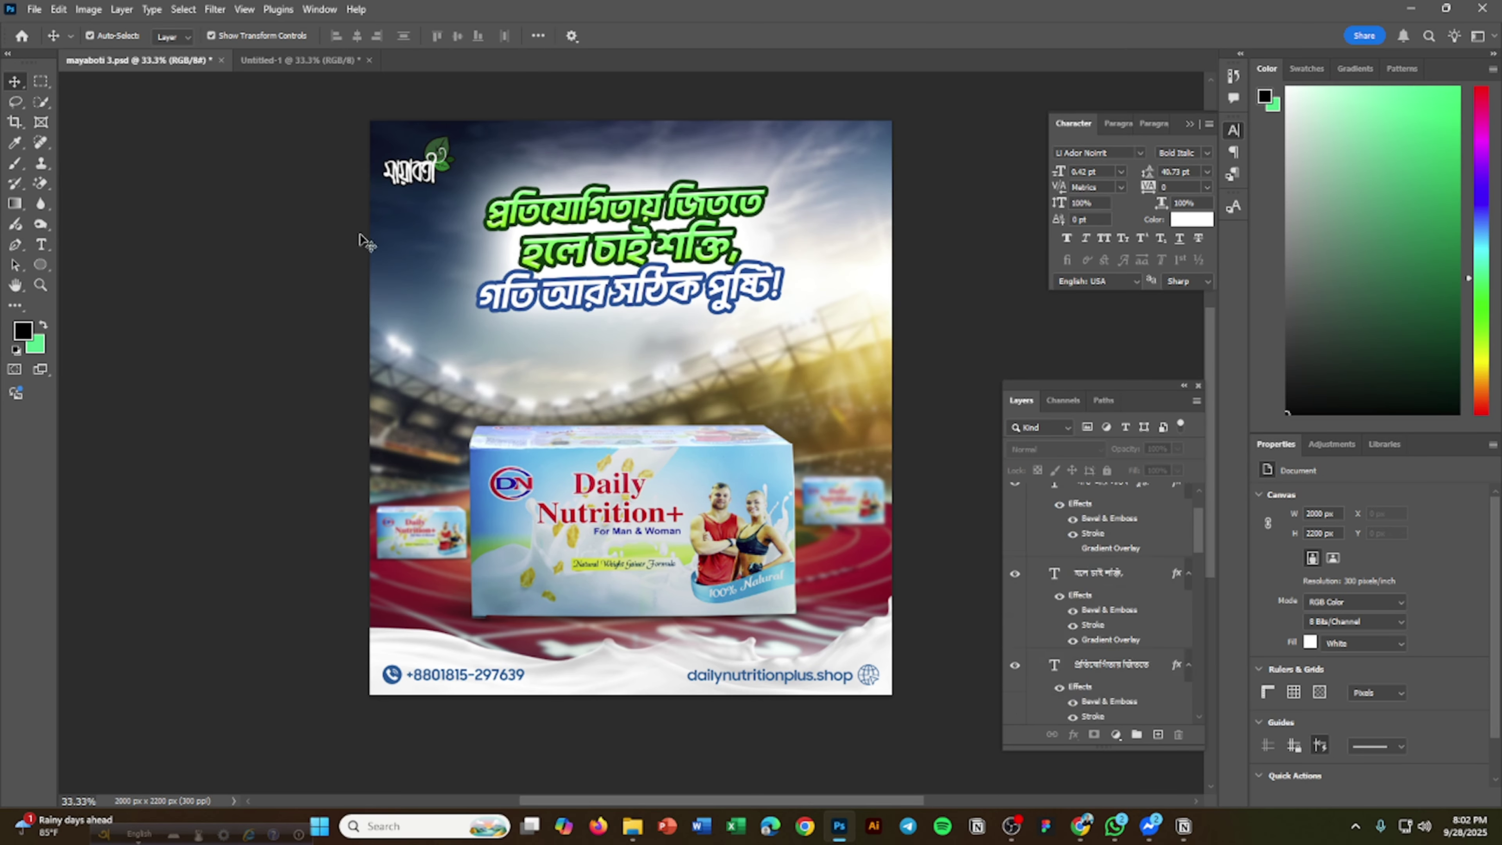
In mayaboti 3.psd, select the milk splash layers from pngwing.com to pngwing.com copy and copy them into Untitled-1 as a group.
{"action": "left_click", "coordinate": [637, 689]}
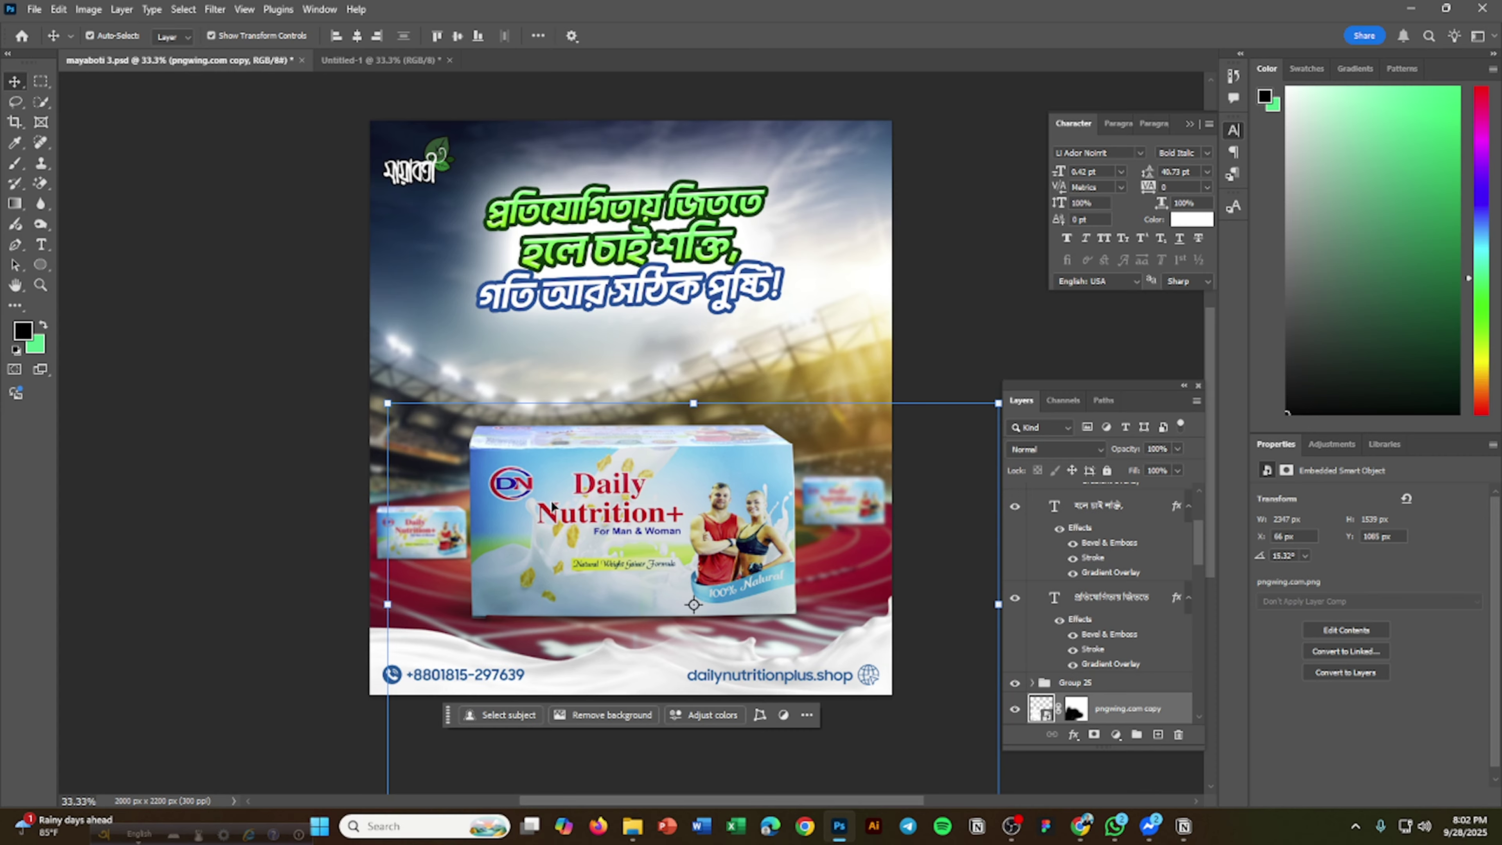
{"action": "left_click", "coordinate": [573, 564]}
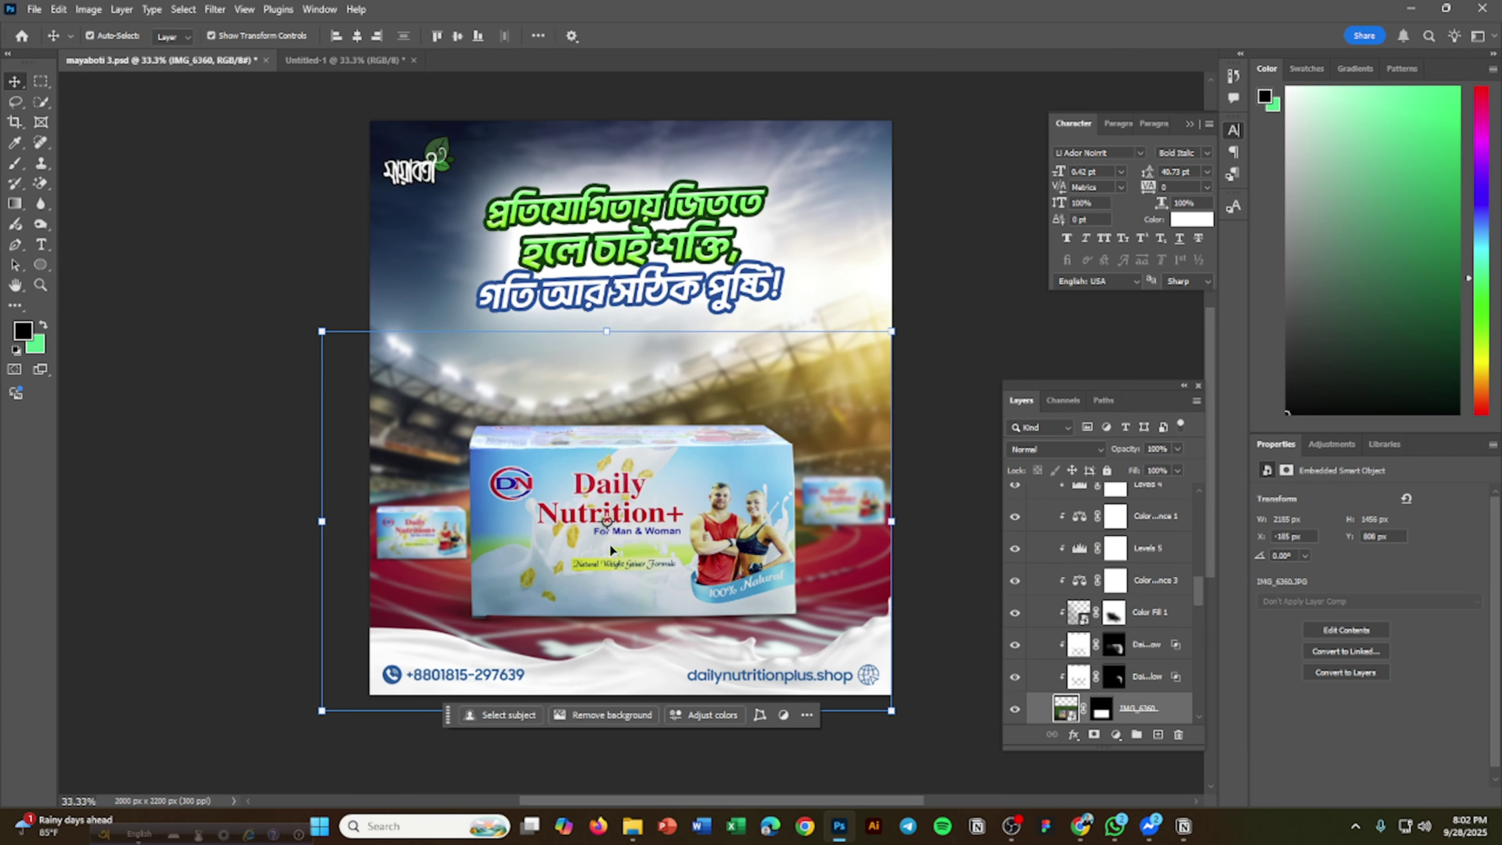
{"action": "left_click", "coordinate": [445, 663]}
{"action": "left_click", "coordinate": [1091, 632]}
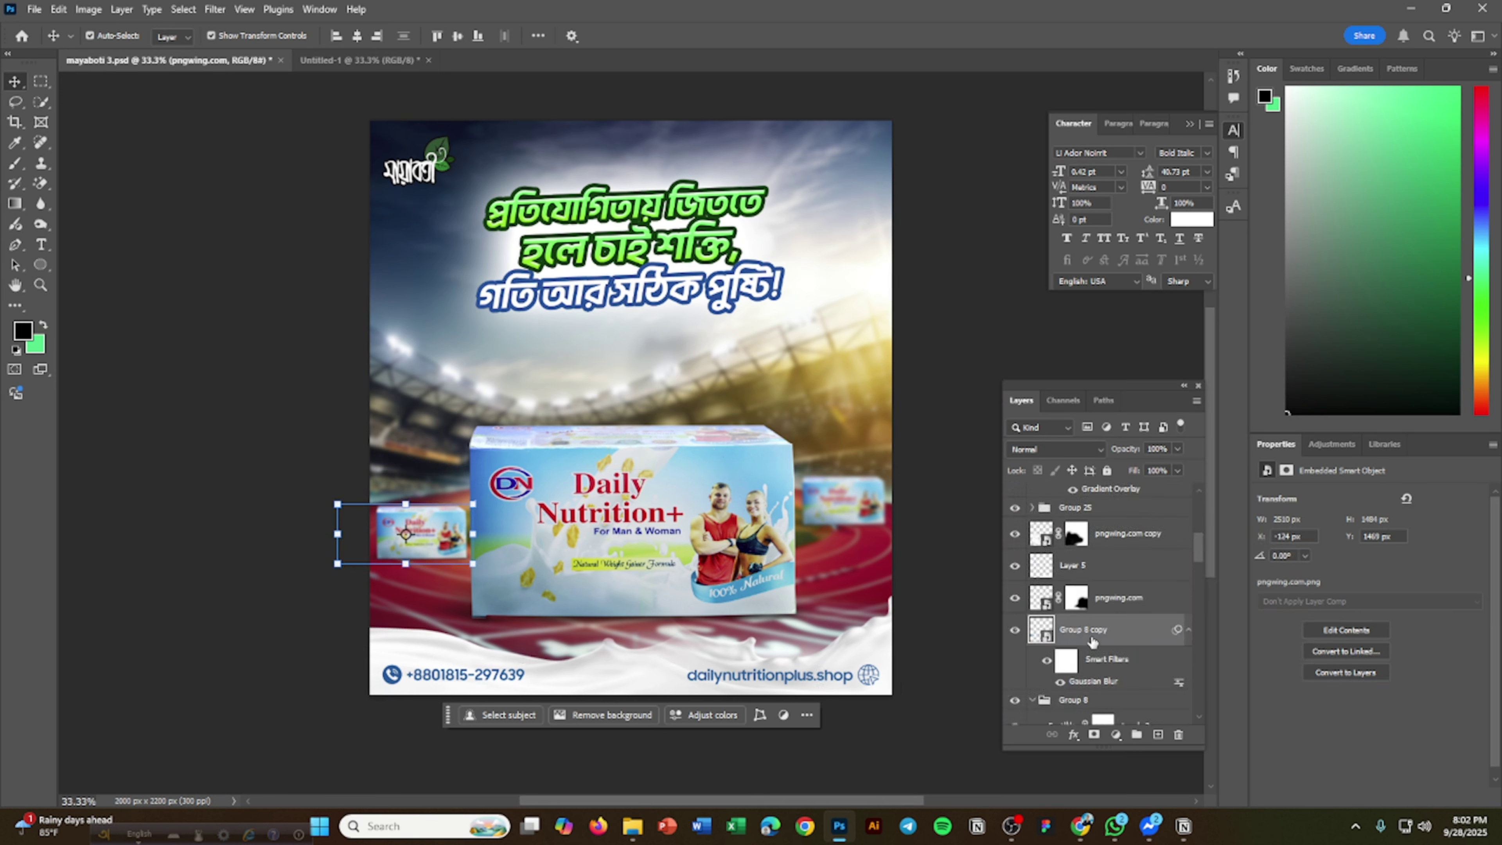
{"action": "left_click", "coordinate": [1105, 602]}
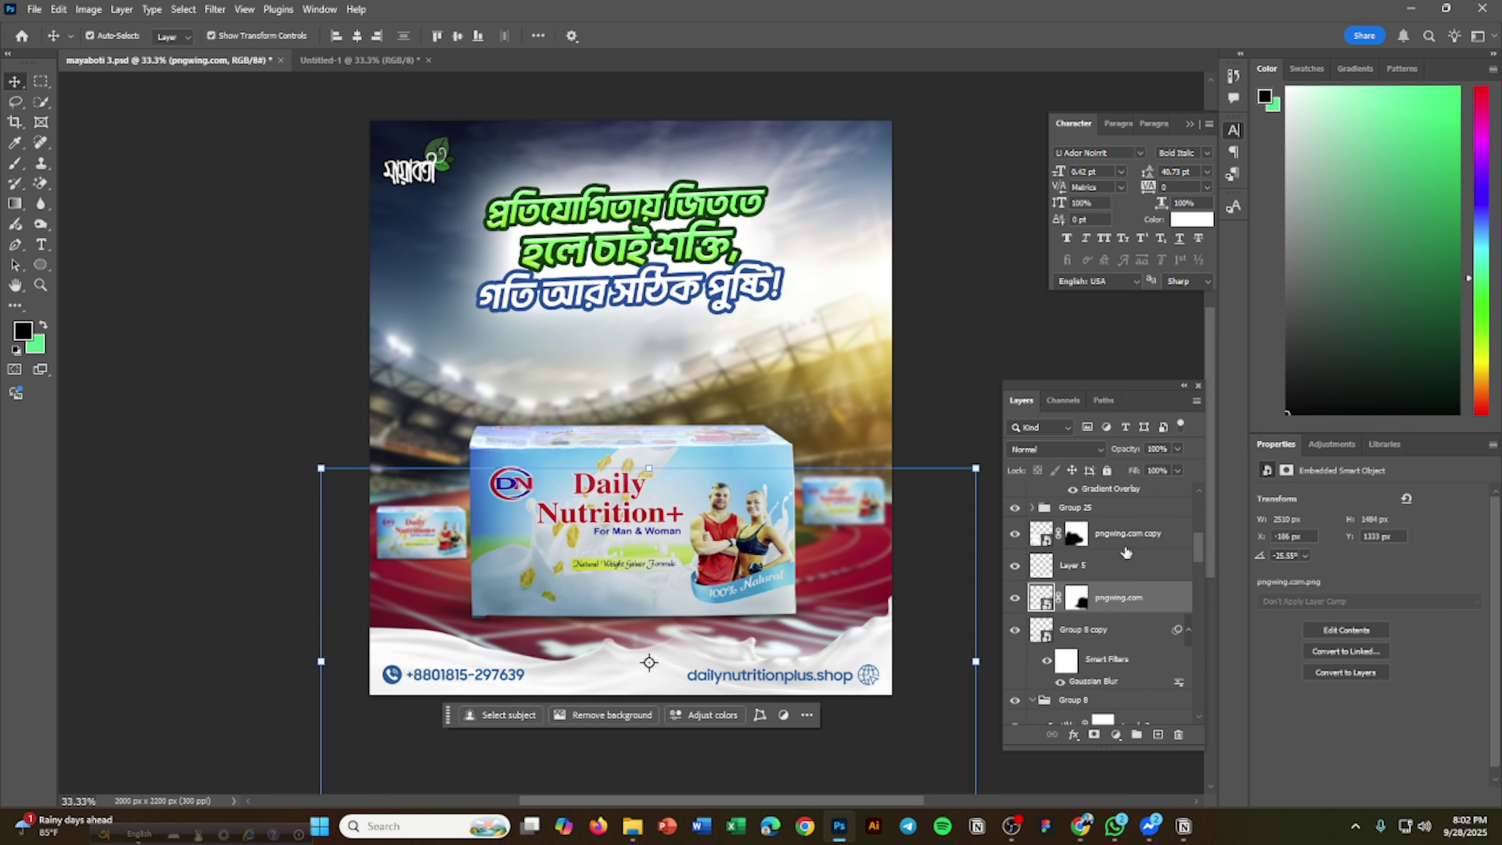
{"action": "left_click", "coordinate": [1123, 549], "text": "shift"}
{"action": "left_click_drag", "start_coordinate": [1094, 566], "coordinate": [651, 450]}
{"action": "key", "text": "ctrl+g"}
{"action": "left_click_drag", "start_coordinate": [1138, 569], "coordinate": [1184, 581]}
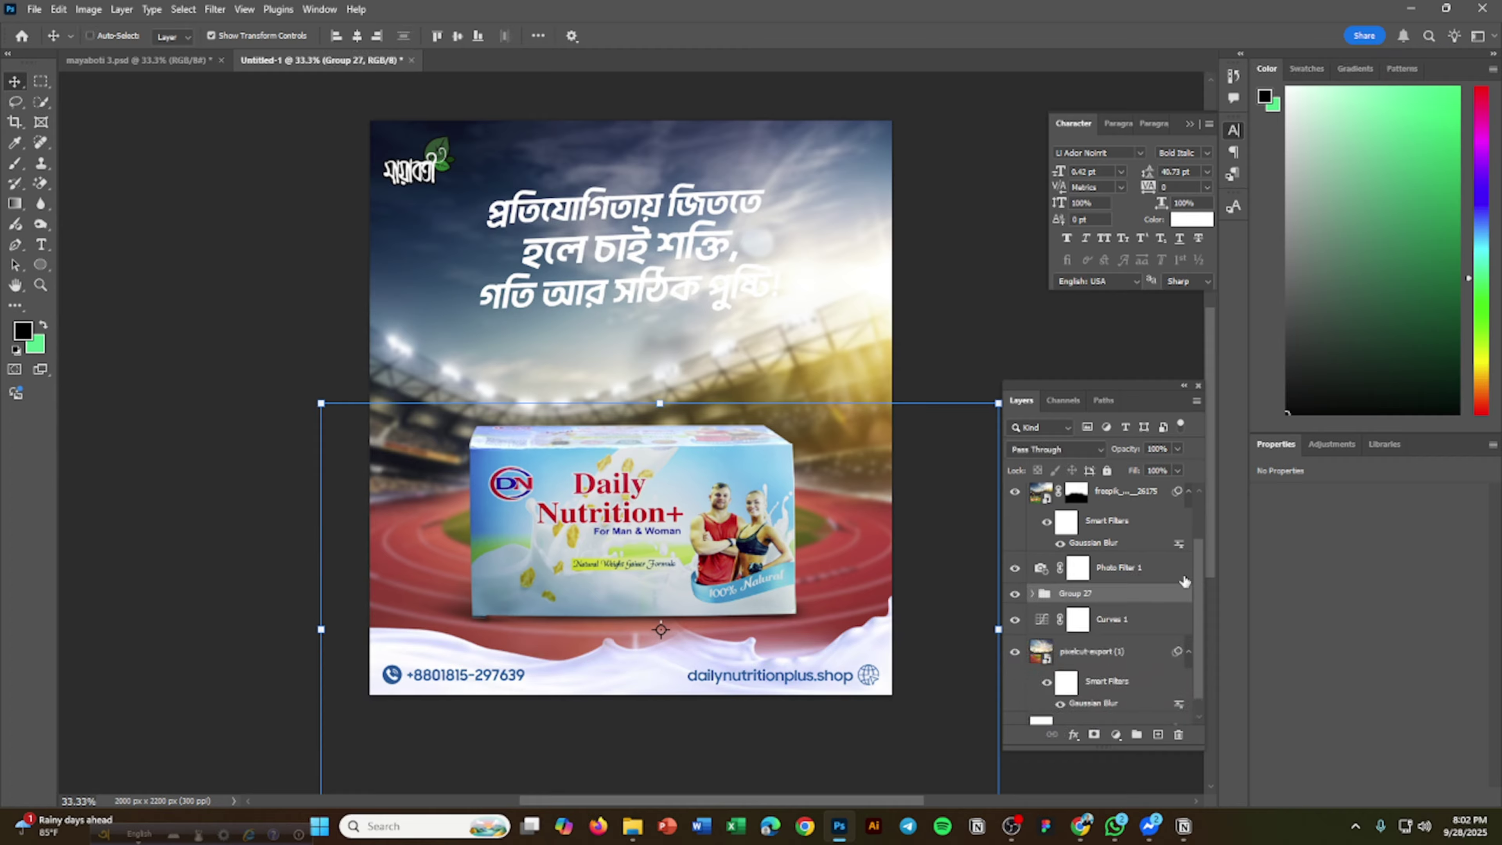
Move the milk splash group above Photo Filter 1, expand it, and select the mask of pngwing.com copy.
{"action": "key", "text": "ctrl+bracketright"}
{"action": "left_click", "coordinate": [1031, 561]}
{"action": "left_click", "coordinate": [1088, 587]}
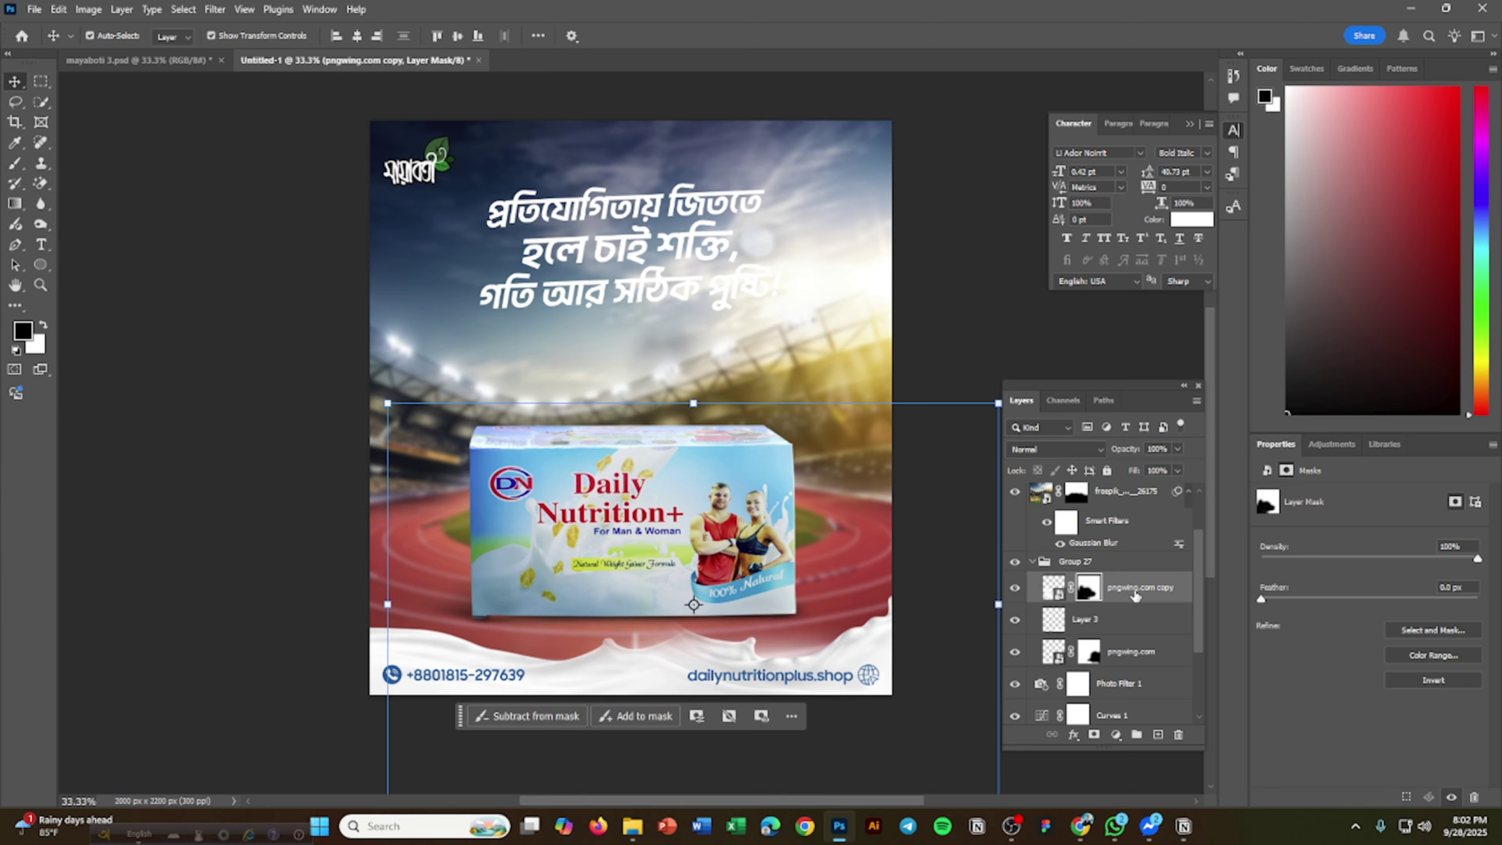
In mayaboti 3.psd, examine the small blurred product box beside the main box, and return to Untitled-1.
{"action": "key", "text": "ctrl+Tab"}
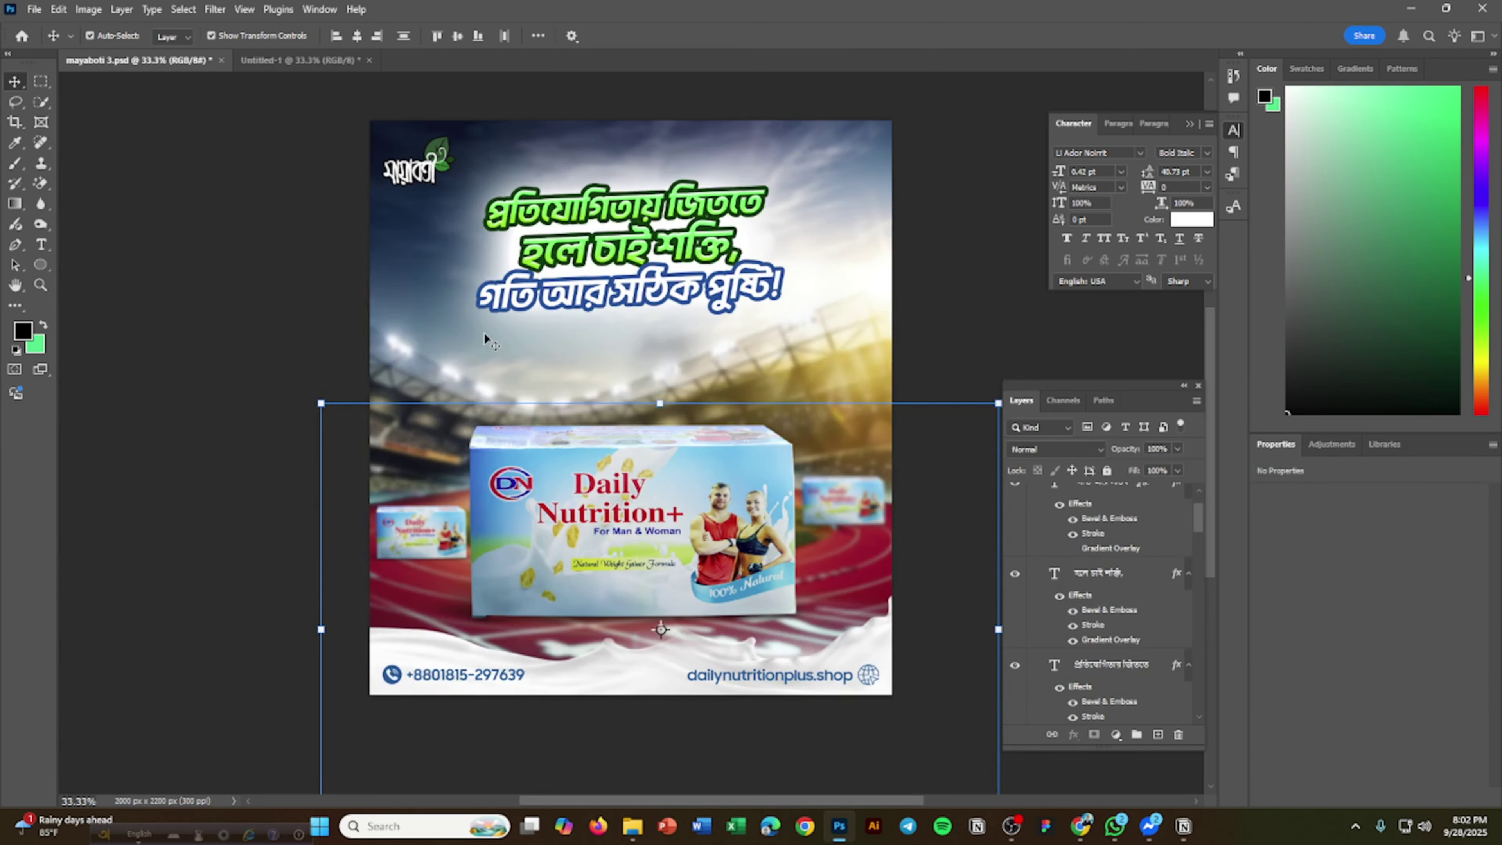
{"action": "left_click", "coordinate": [221, 312]}
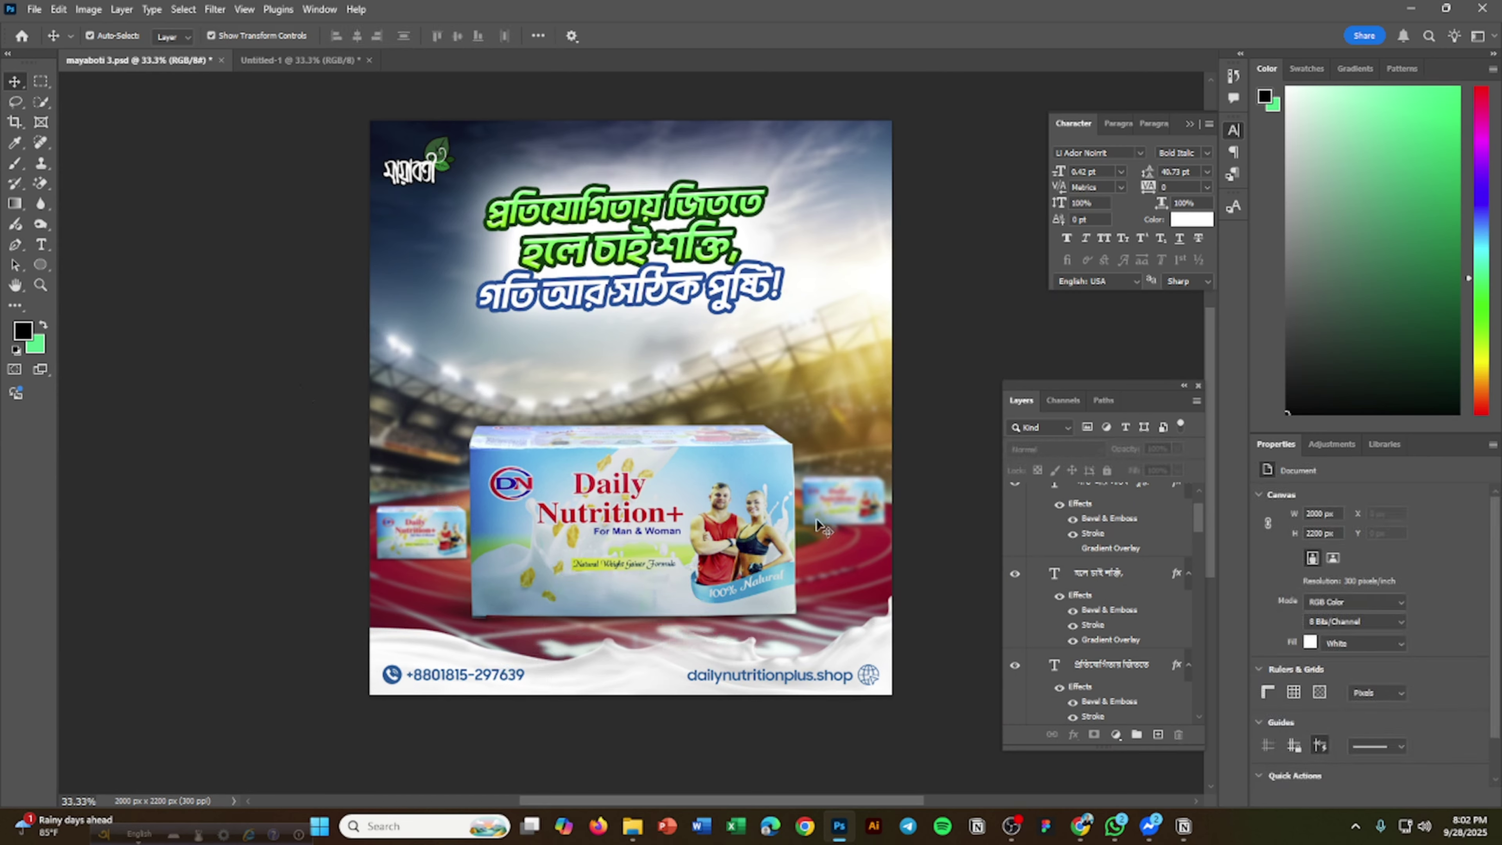
{"action": "left_click", "coordinate": [849, 501]}
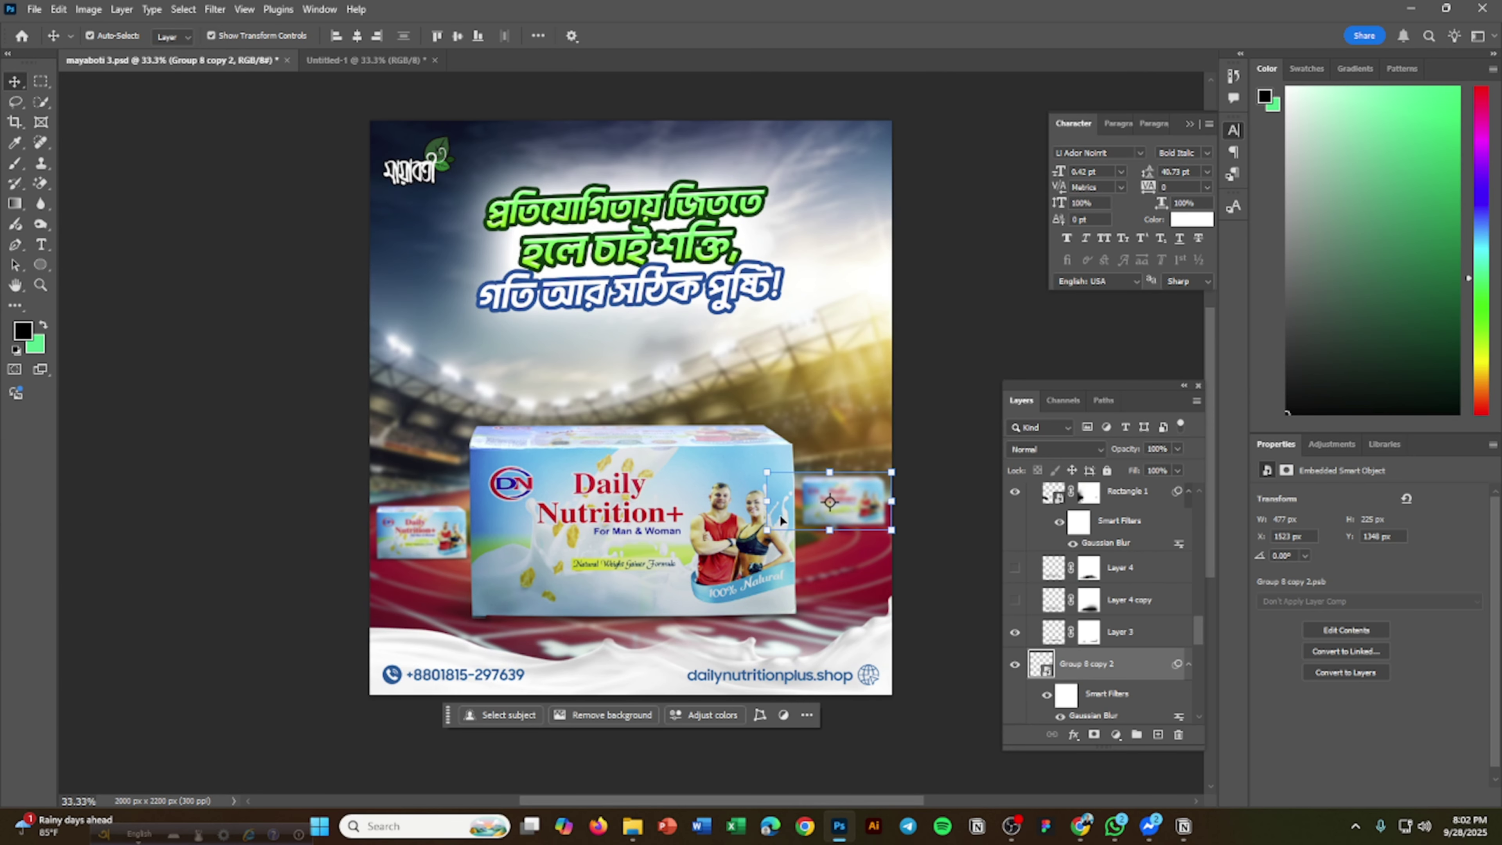
{"action": "left_click", "coordinate": [842, 500]}
{"action": "left_click", "coordinate": [953, 422]}
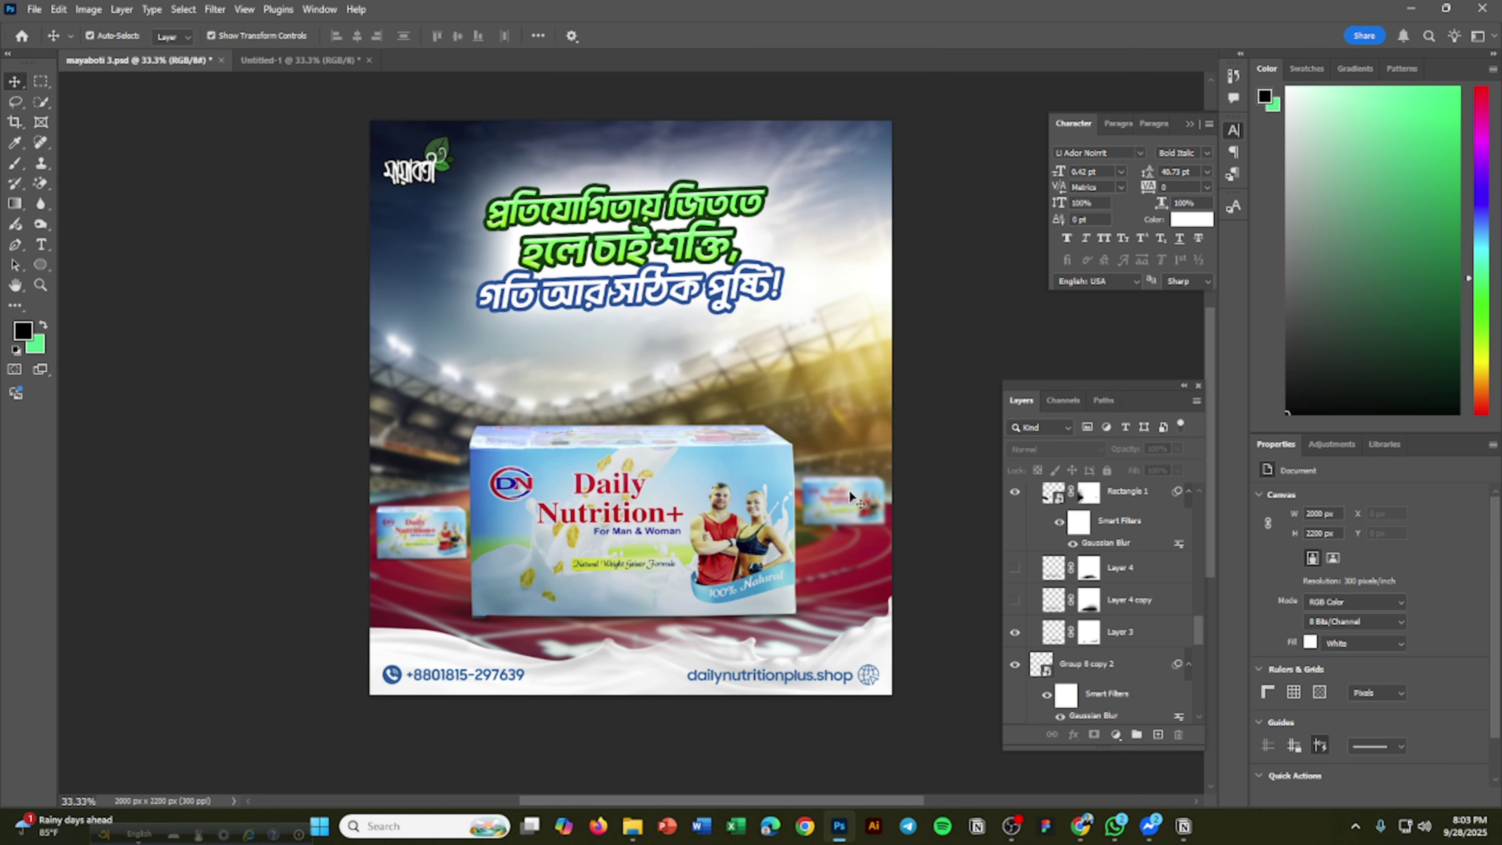
{"action": "key", "text": "ctrl+Tab"}
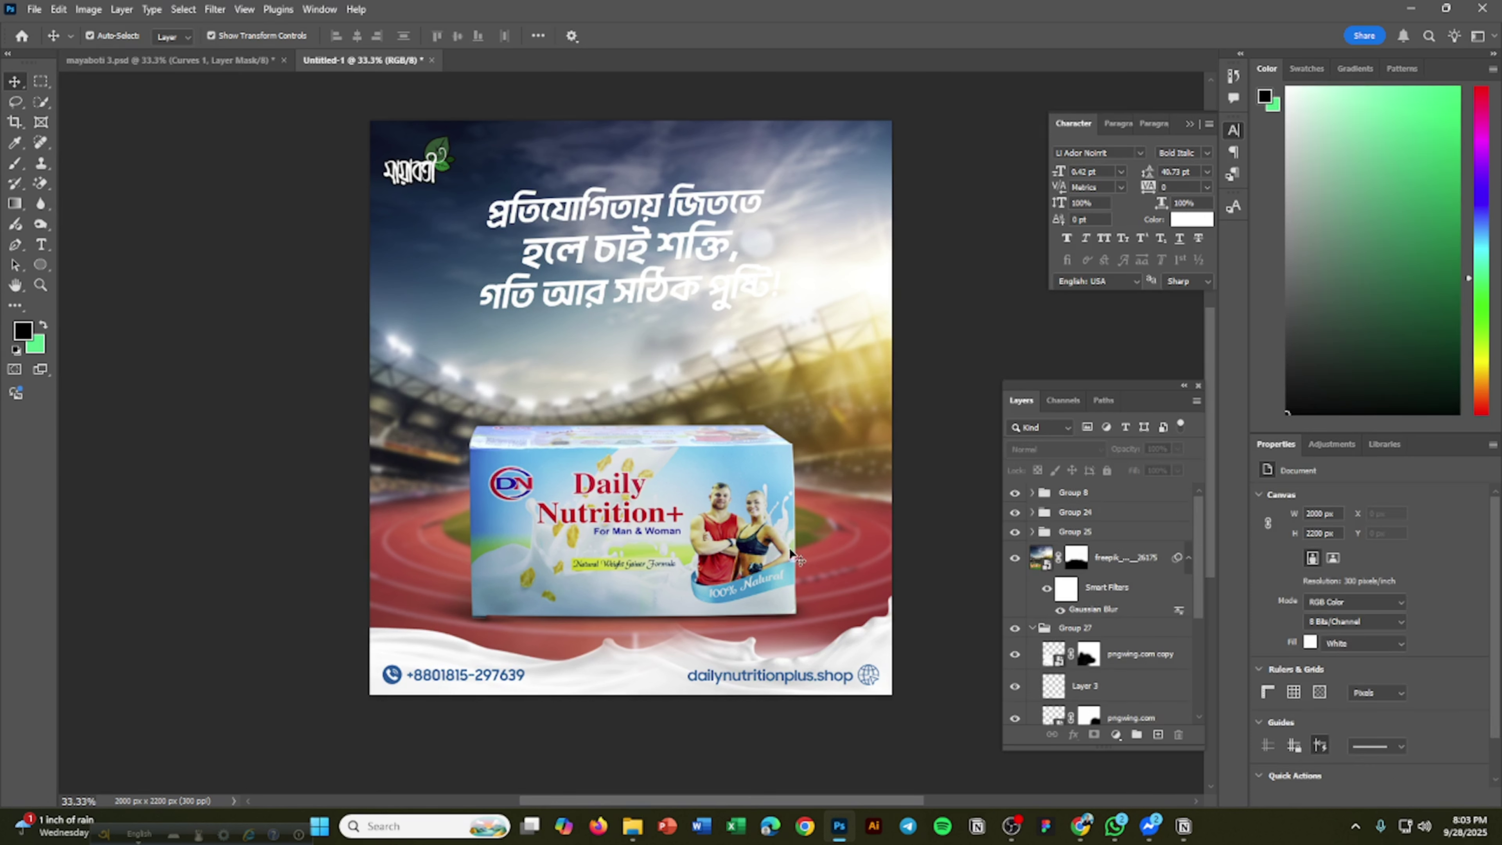
Add a second Curves adjustment above Photo Filter 1 and adjust the highlights of its curve.
{"action": "left_click", "coordinate": [890, 574]}
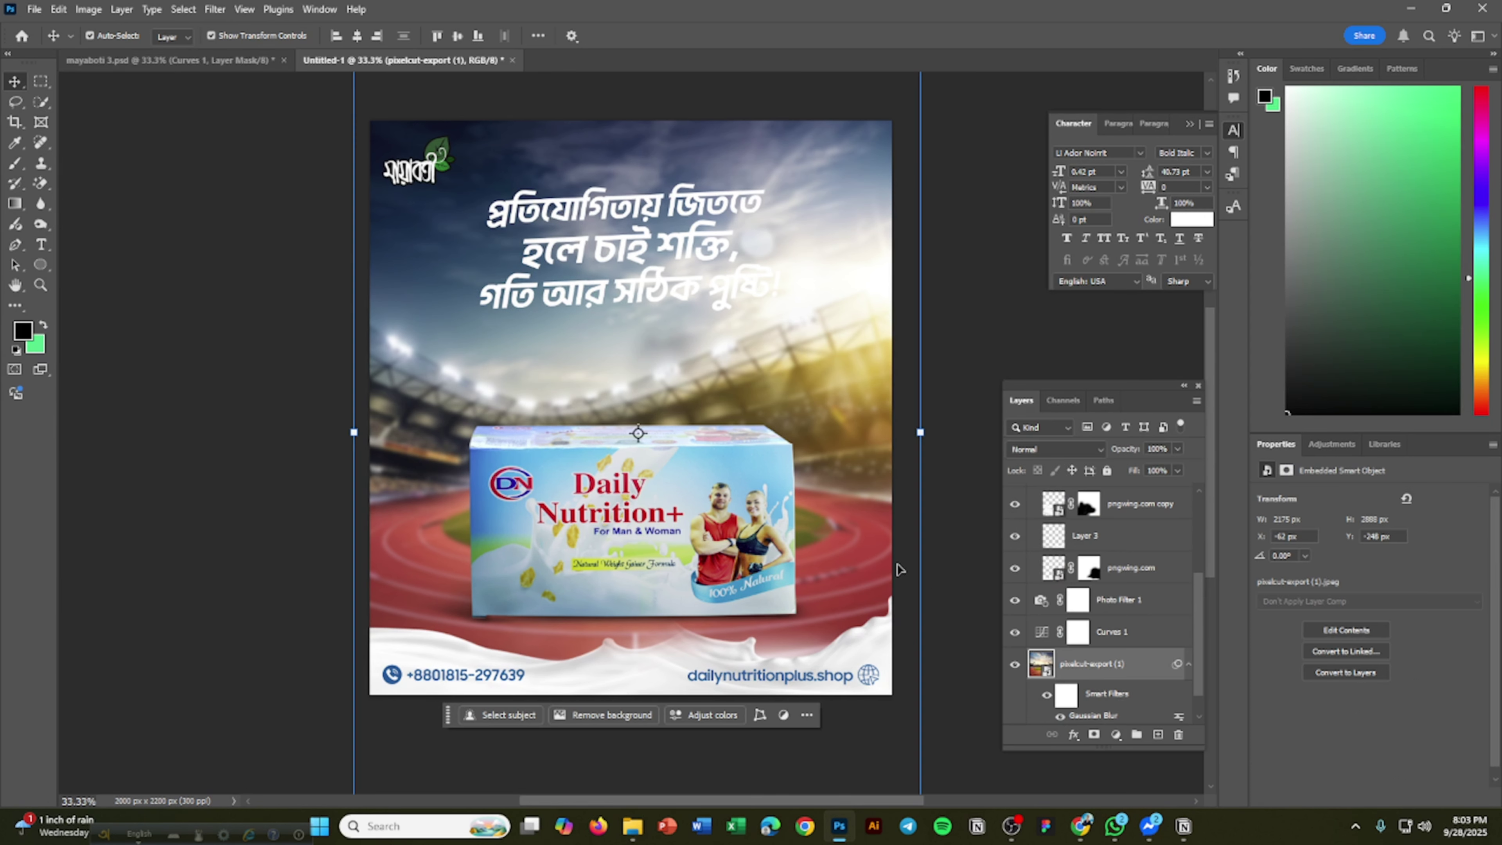
{"action": "left_click", "coordinate": [1134, 613]}
{"action": "left_click", "coordinate": [1115, 735]}
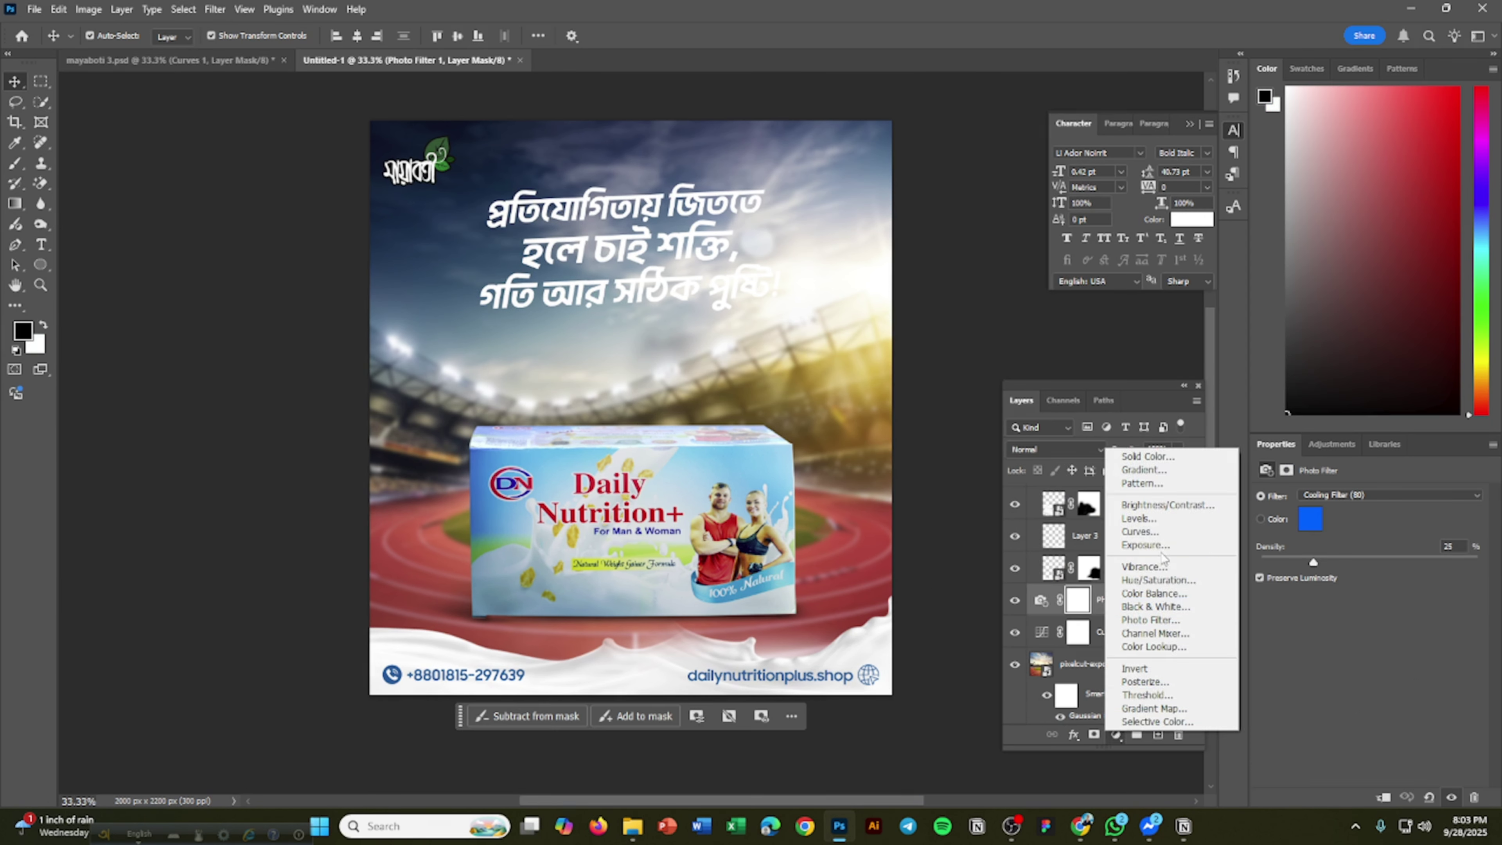
{"action": "left_click", "coordinate": [1138, 532]}
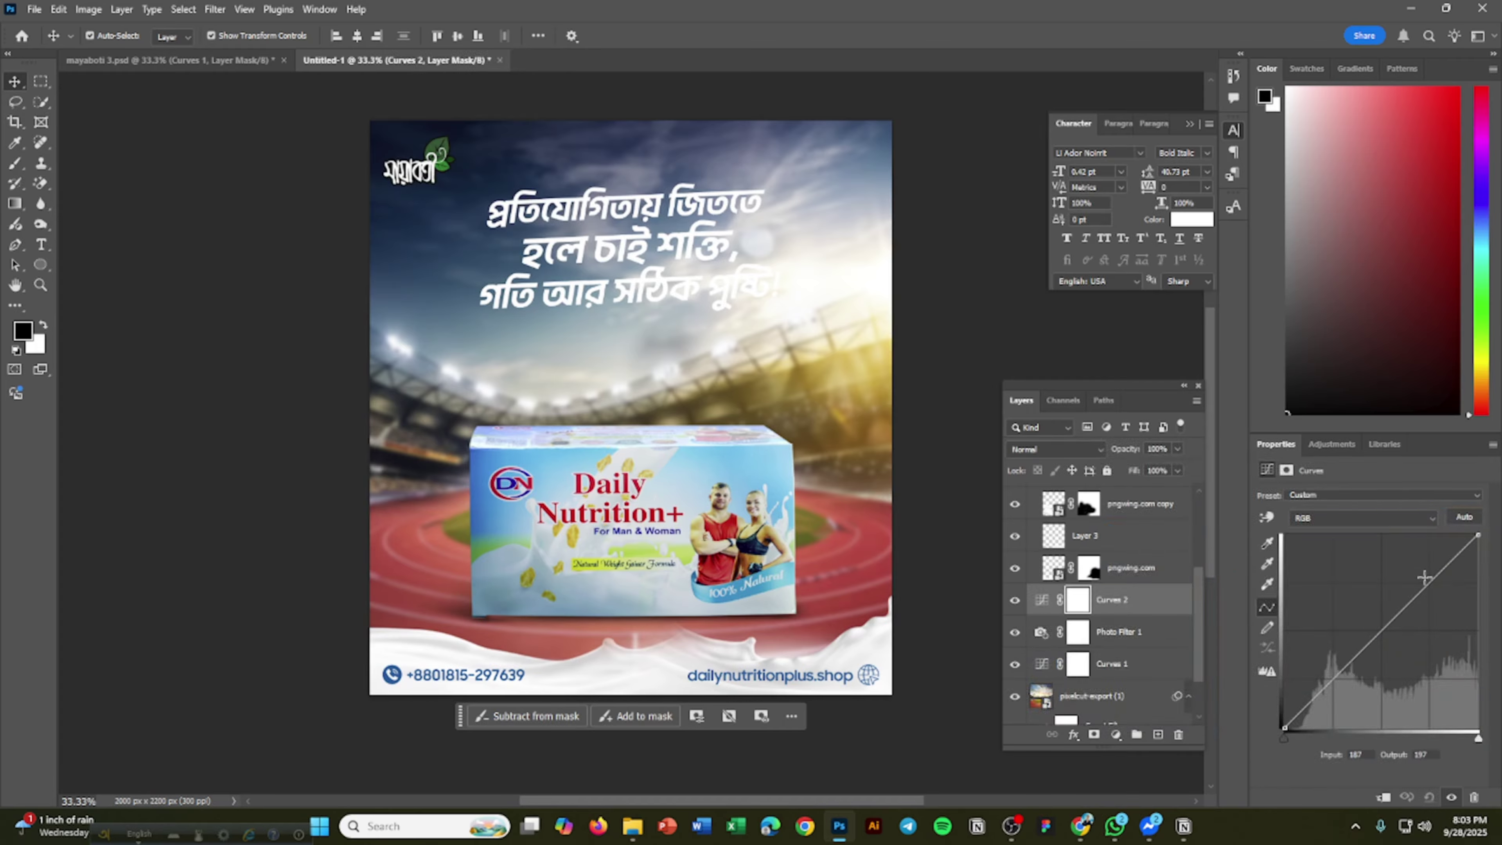
{"action": "mouse_move", "coordinate": [1430, 593]}
{"action": "left_mouse_down"}
{"action": "mouse_move", "coordinate": [1419, 567]}
{"action": "mouse_move", "coordinate": [1433, 594]}
{"action": "mouse_move", "coordinate": [1442, 584]}
{"action": "left_mouse_up"}
{"action": "left_click", "coordinate": [1030, 314]}
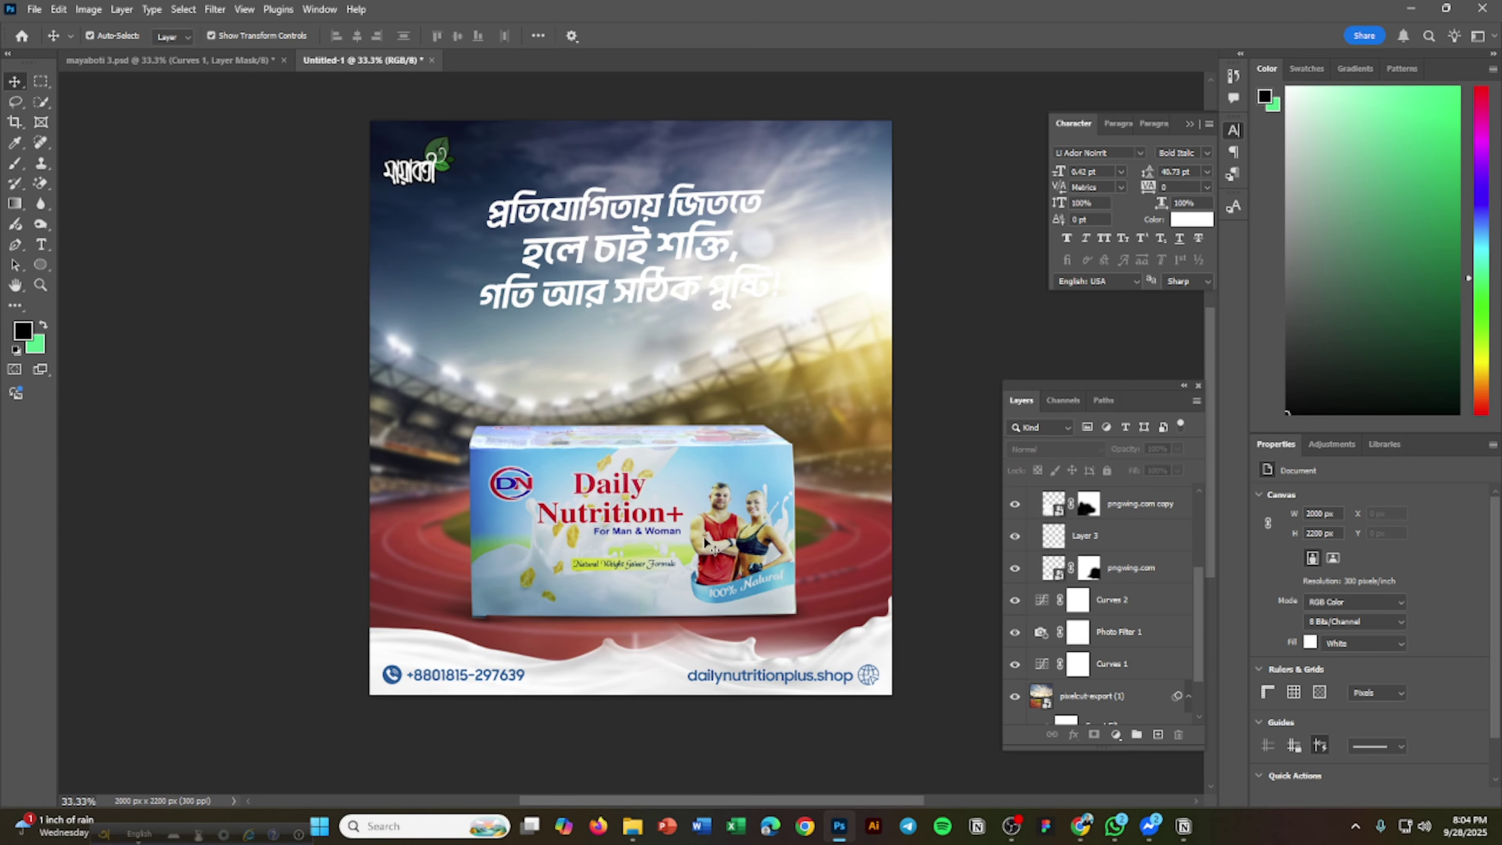
Add a Color Lookup adjustment above the freepik stadium layer and load the DropBlues.3DL LUT.
{"action": "left_click", "coordinate": [602, 175]}
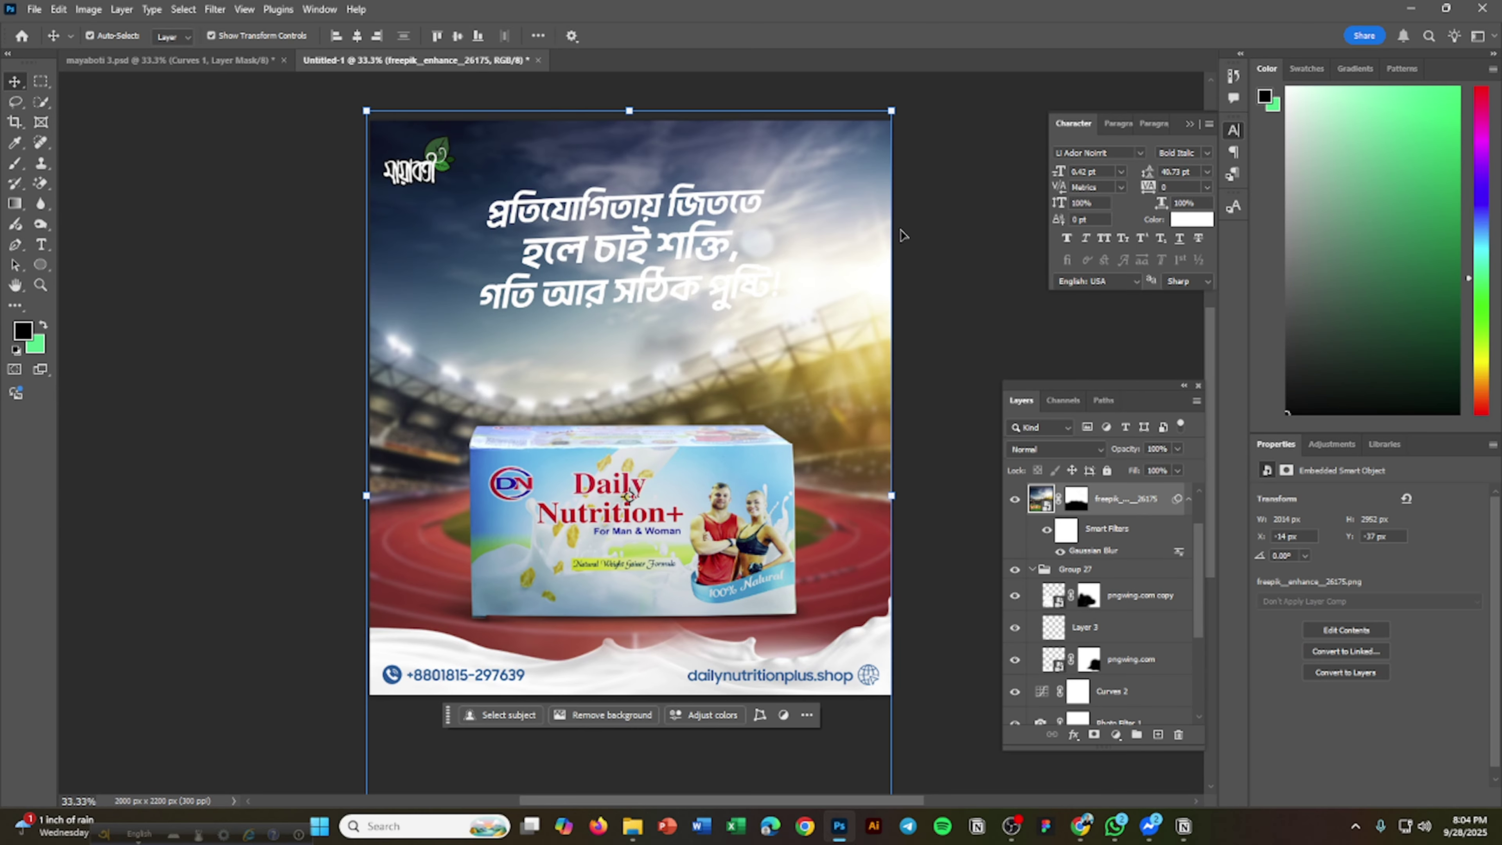
{"action": "left_click", "coordinate": [1116, 734]}
{"action": "left_click", "coordinate": [1177, 652]}
{"action": "left_click", "coordinate": [1376, 500]}
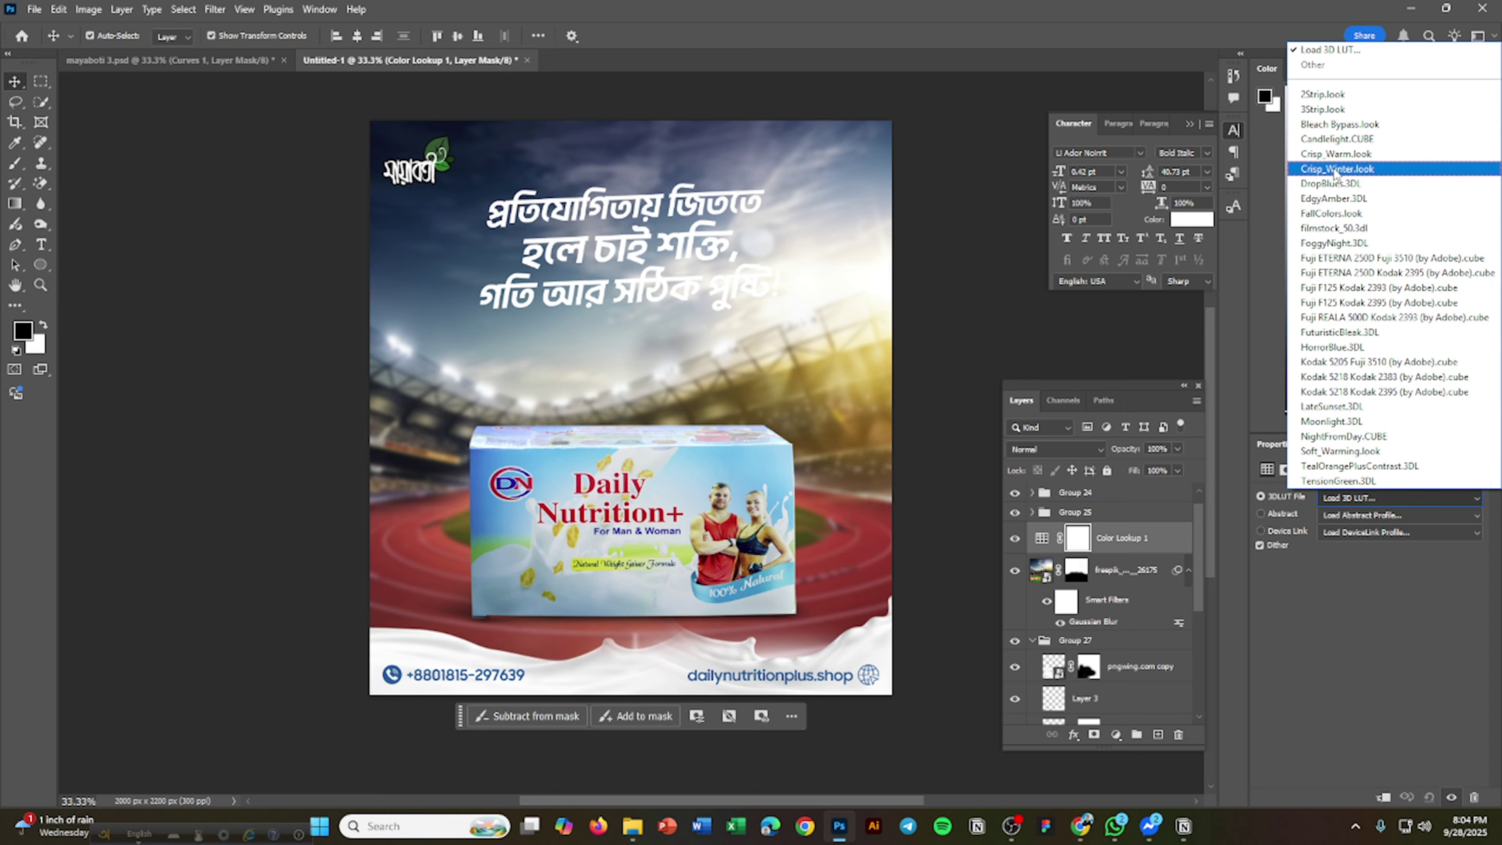
{"action": "left_click", "coordinate": [1353, 188]}
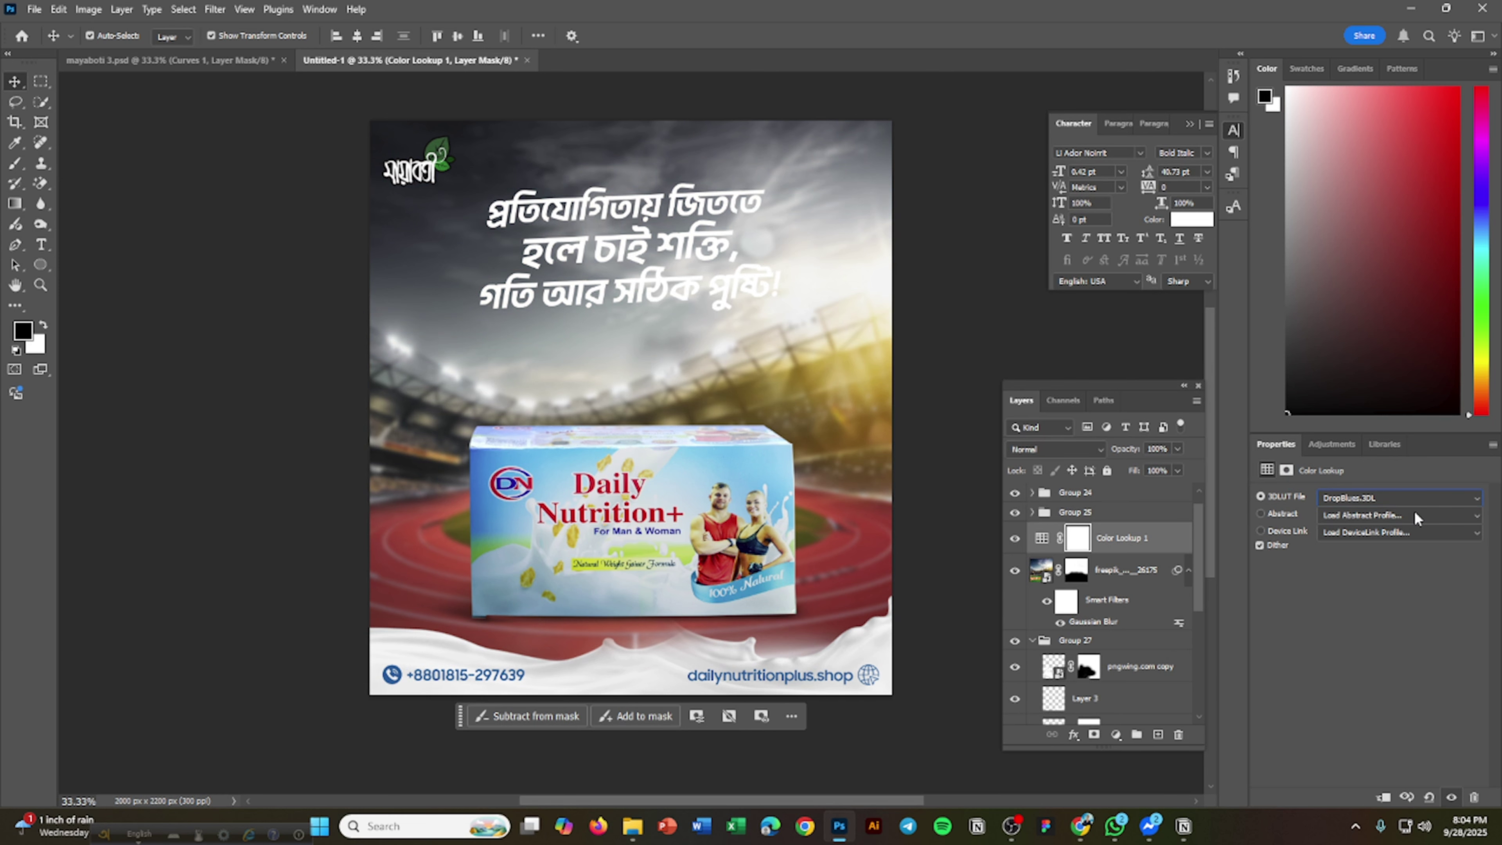
Preview the following 3D LUTs for the Color Lookup adjustment and settle on HorrorBlue.3DL.
{"action": "key", "text": "Down"}
{"action": "key", "text": "Down"}
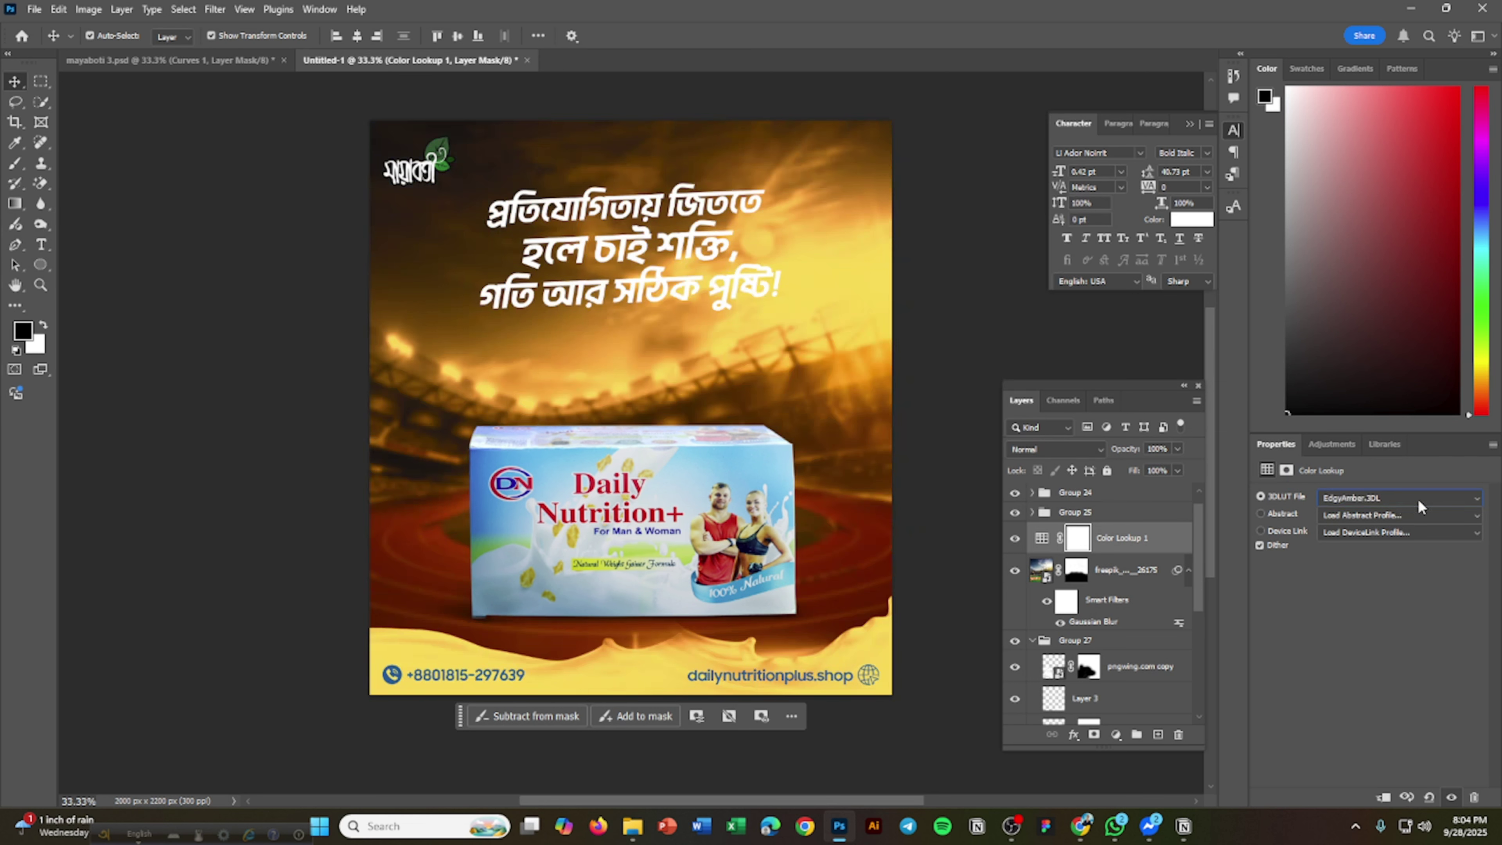
{"action": "key", "text": "Down"}
{"action": "key", "text": "Down"}
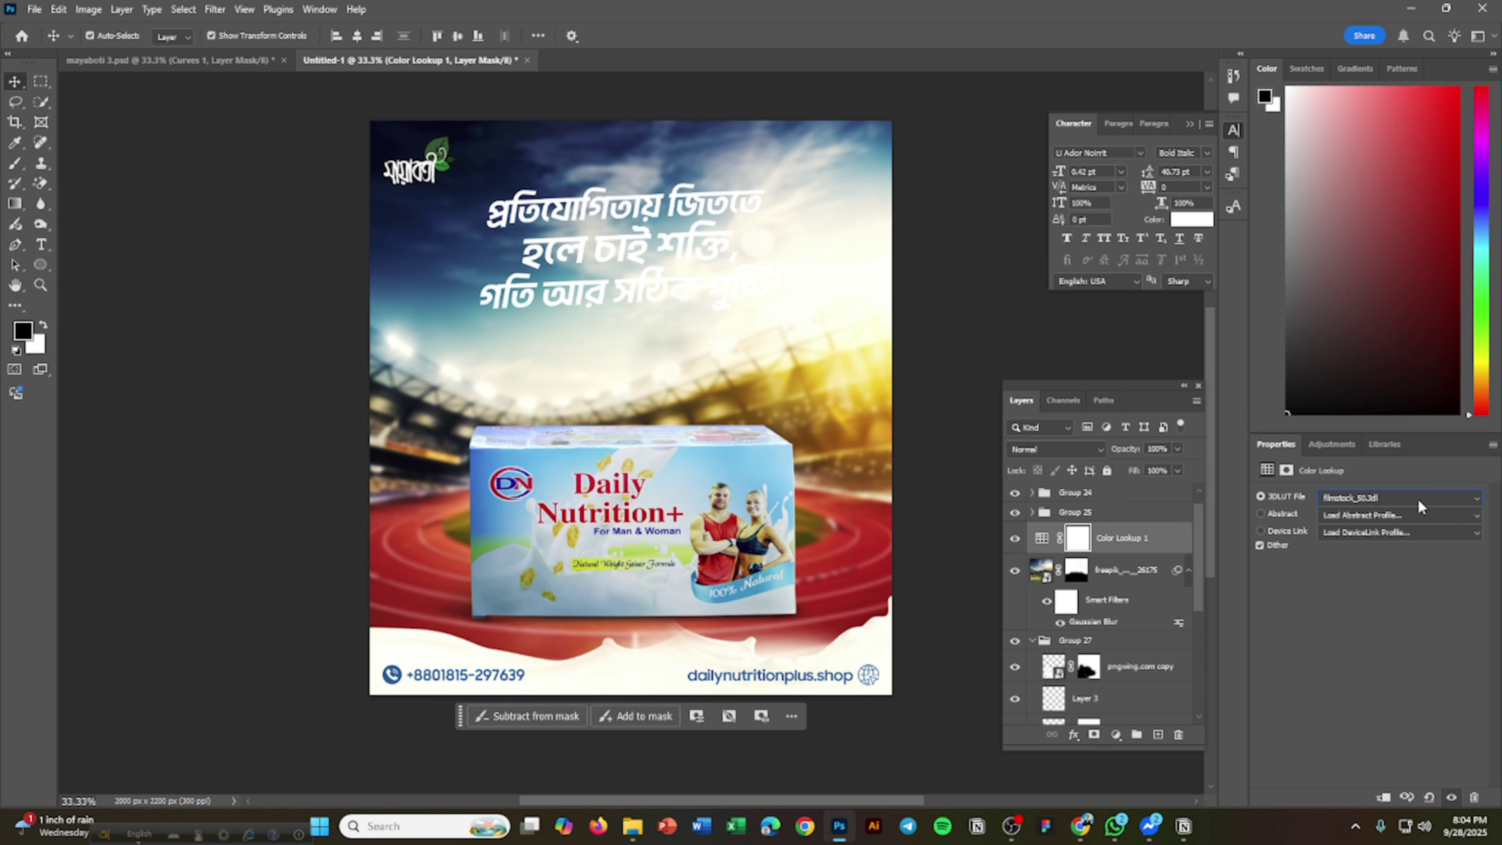
{"action": "key", "text": "Down"}
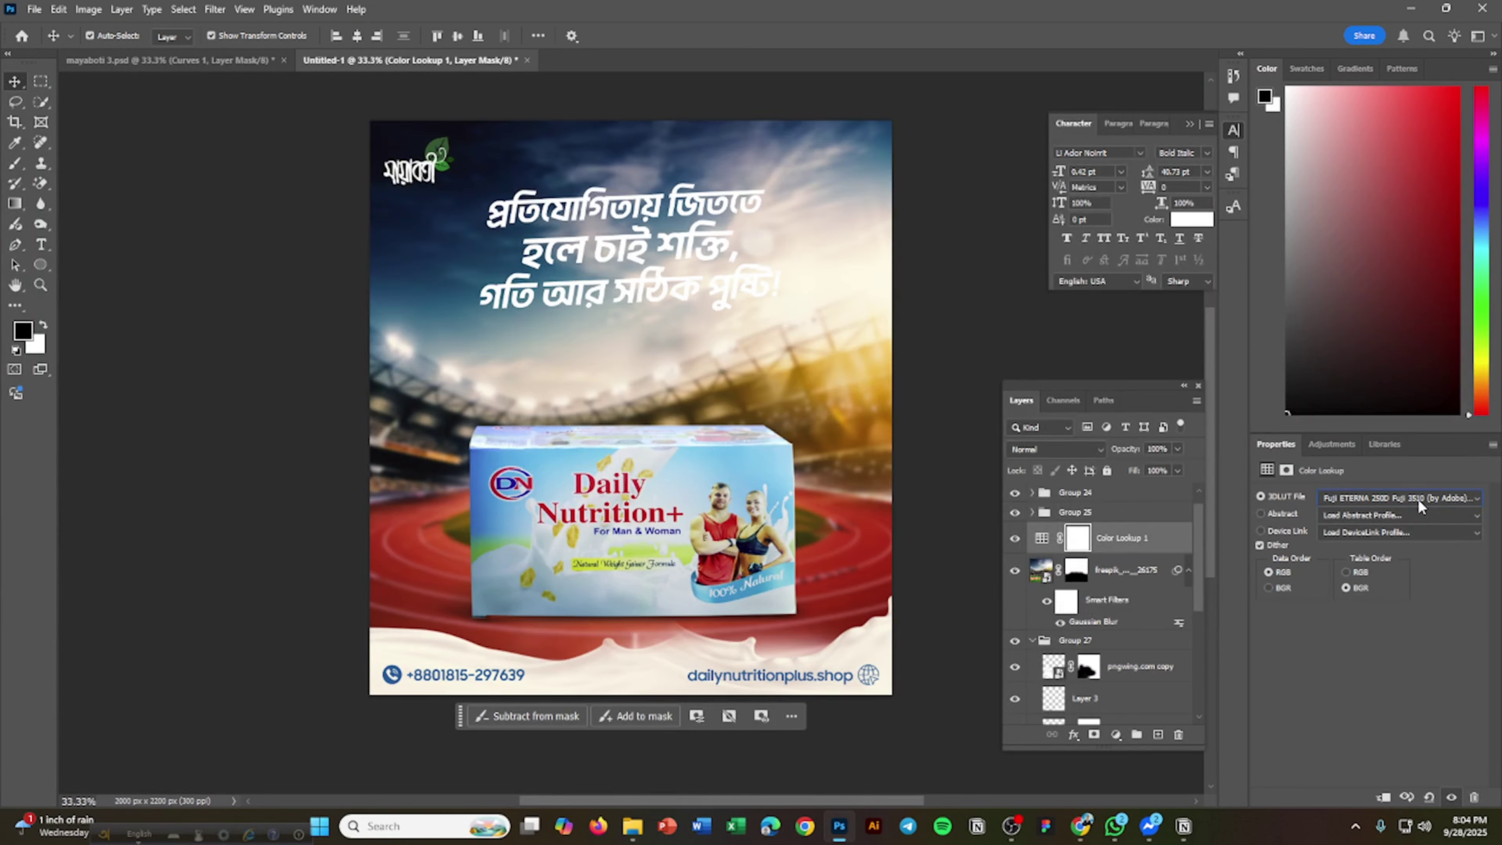
{"action": "key", "text": "Down"}
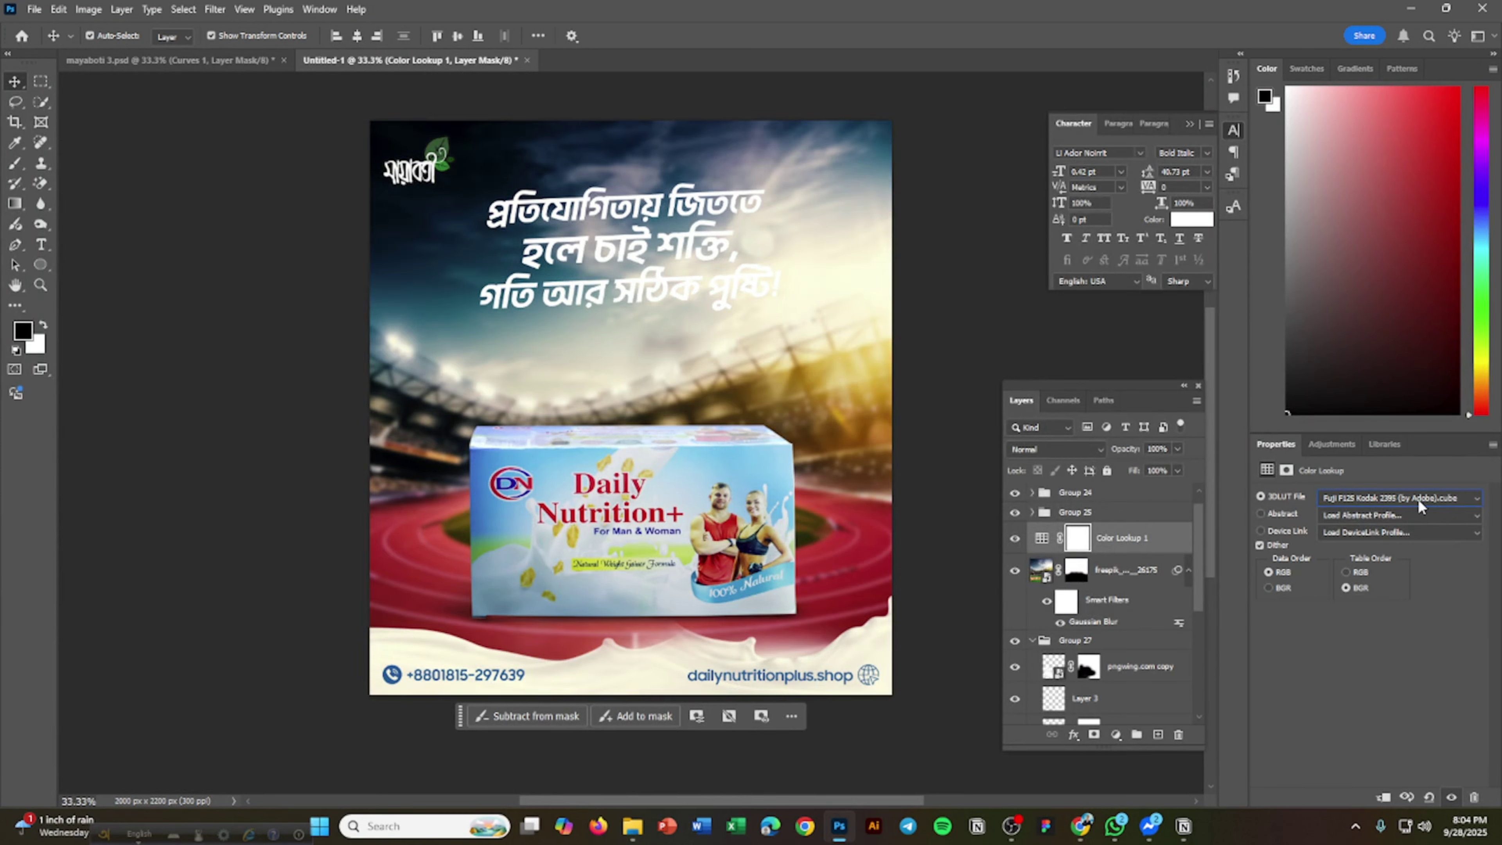
{"action": "key", "text": "Down"}
{"action": "key", "text": "Down"}
{"action": "key", "text": "Down"}
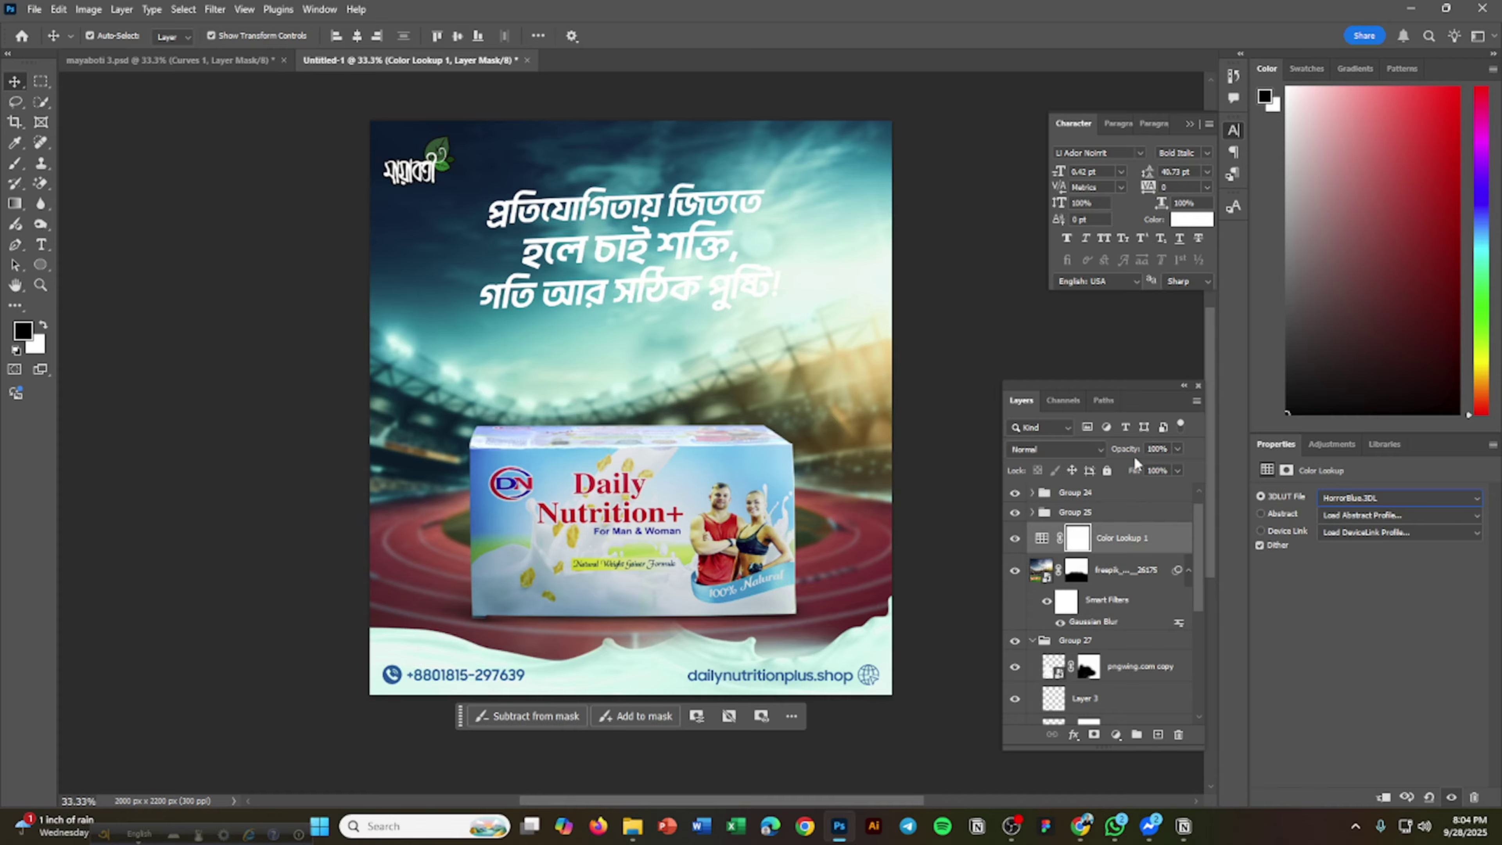
Set the Color Lookup adjustment's opacity to 63% and clip it to the freepik stadium layer.
{"action": "key", "text": "6"}
{"action": "key", "text": "3"}
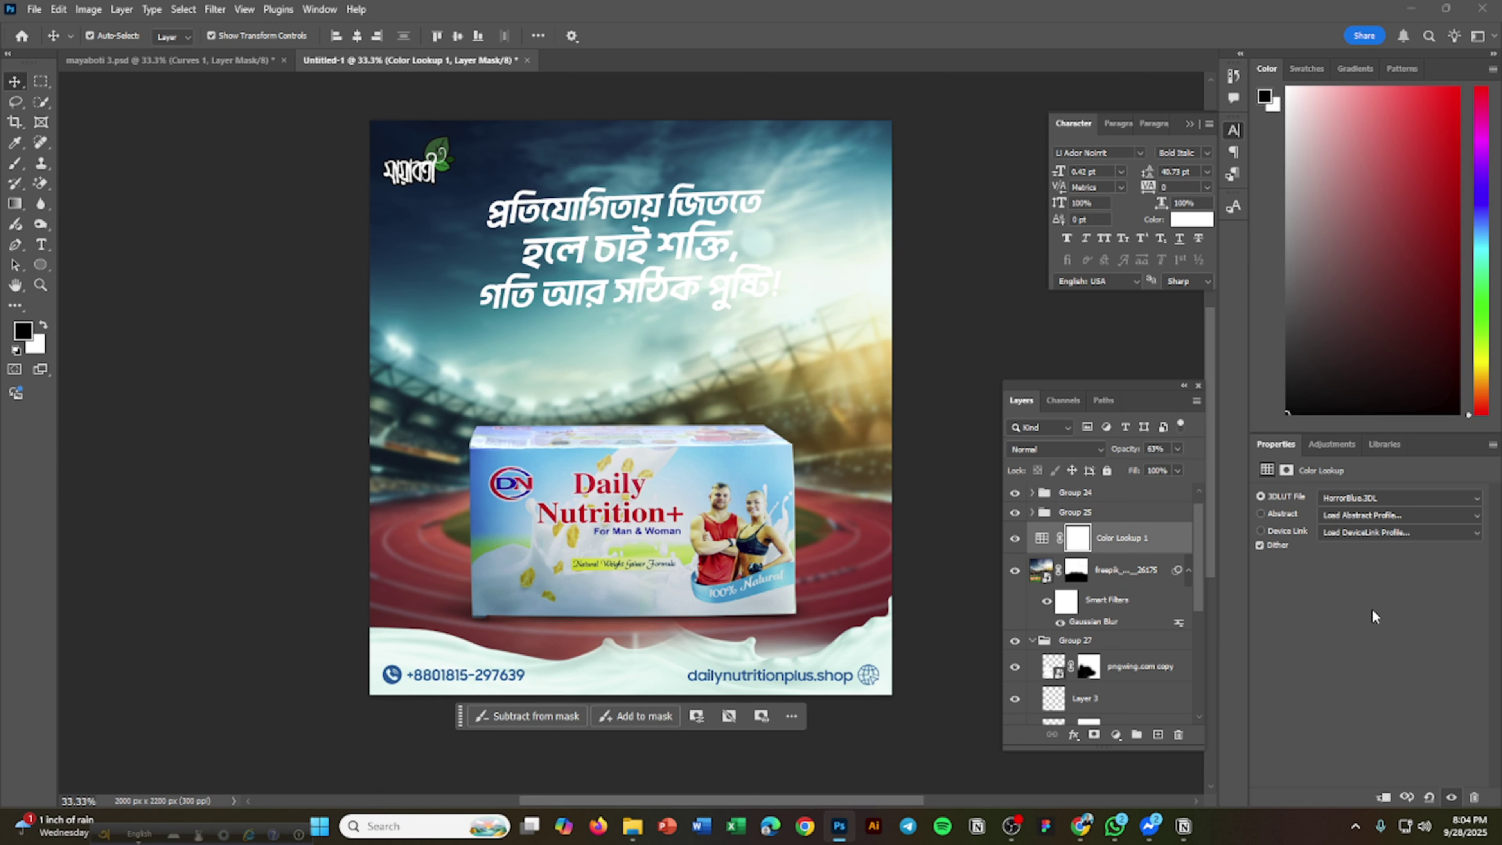
{"action": "left_click_drag", "start_coordinate": [1176, 560], "coordinate": [1164, 554]}
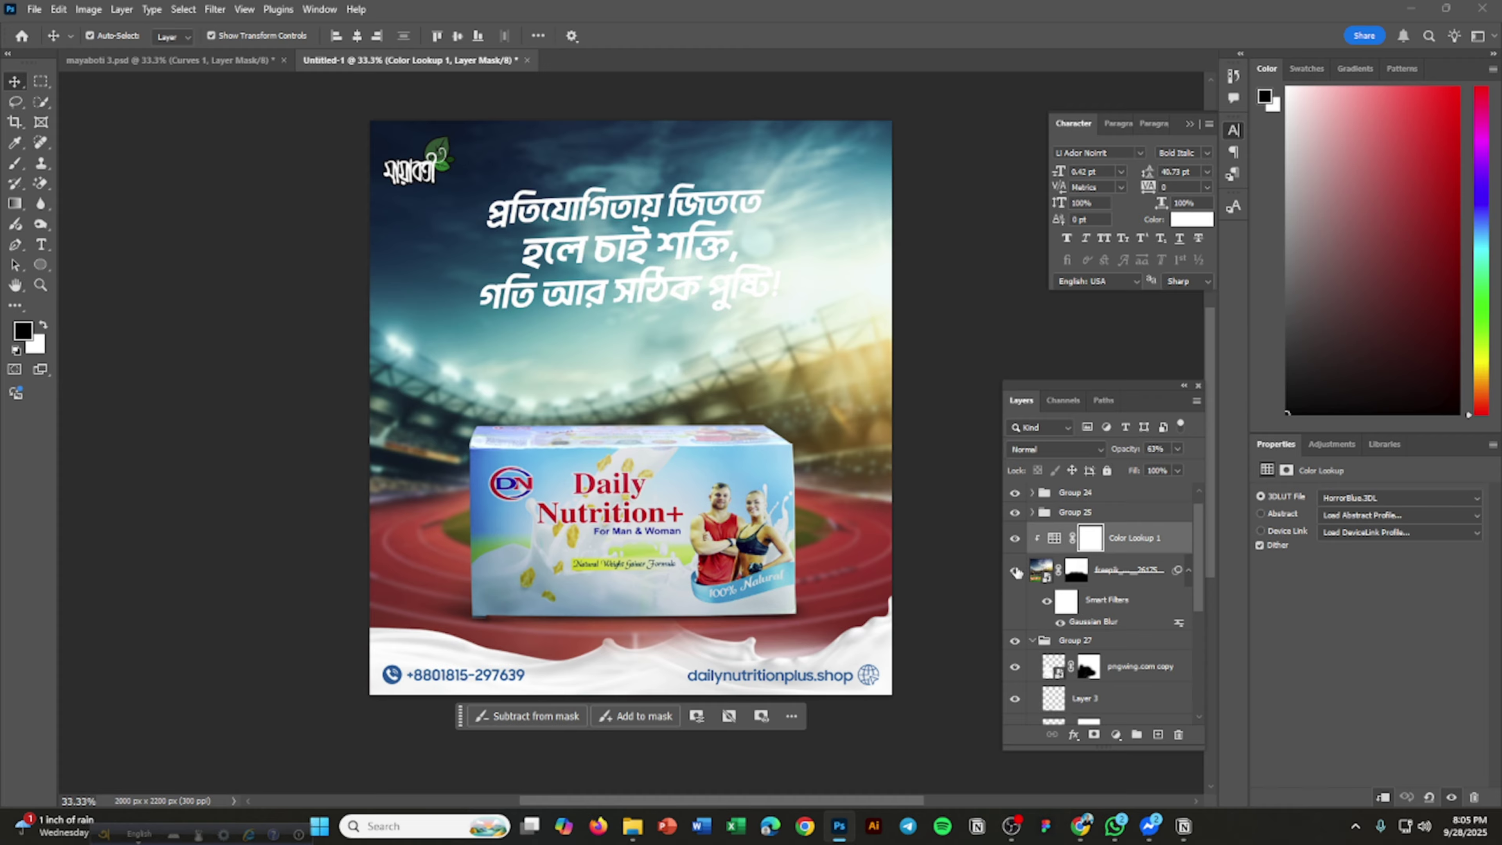
Compare the poster with the Color Lookup adjustment and the freepik stadium layer switched on and off.
{"action": "left_click", "coordinate": [1014, 539]}
{"action": "left_click", "coordinate": [1014, 539]}
{"action": "left_click", "coordinate": [1015, 568]}
{"action": "left_click", "coordinate": [1015, 568]}
{"action": "left_click", "coordinate": [1015, 568]}
{"action": "left_click", "coordinate": [1014, 568]}
{"action": "left_click", "coordinate": [934, 407]}
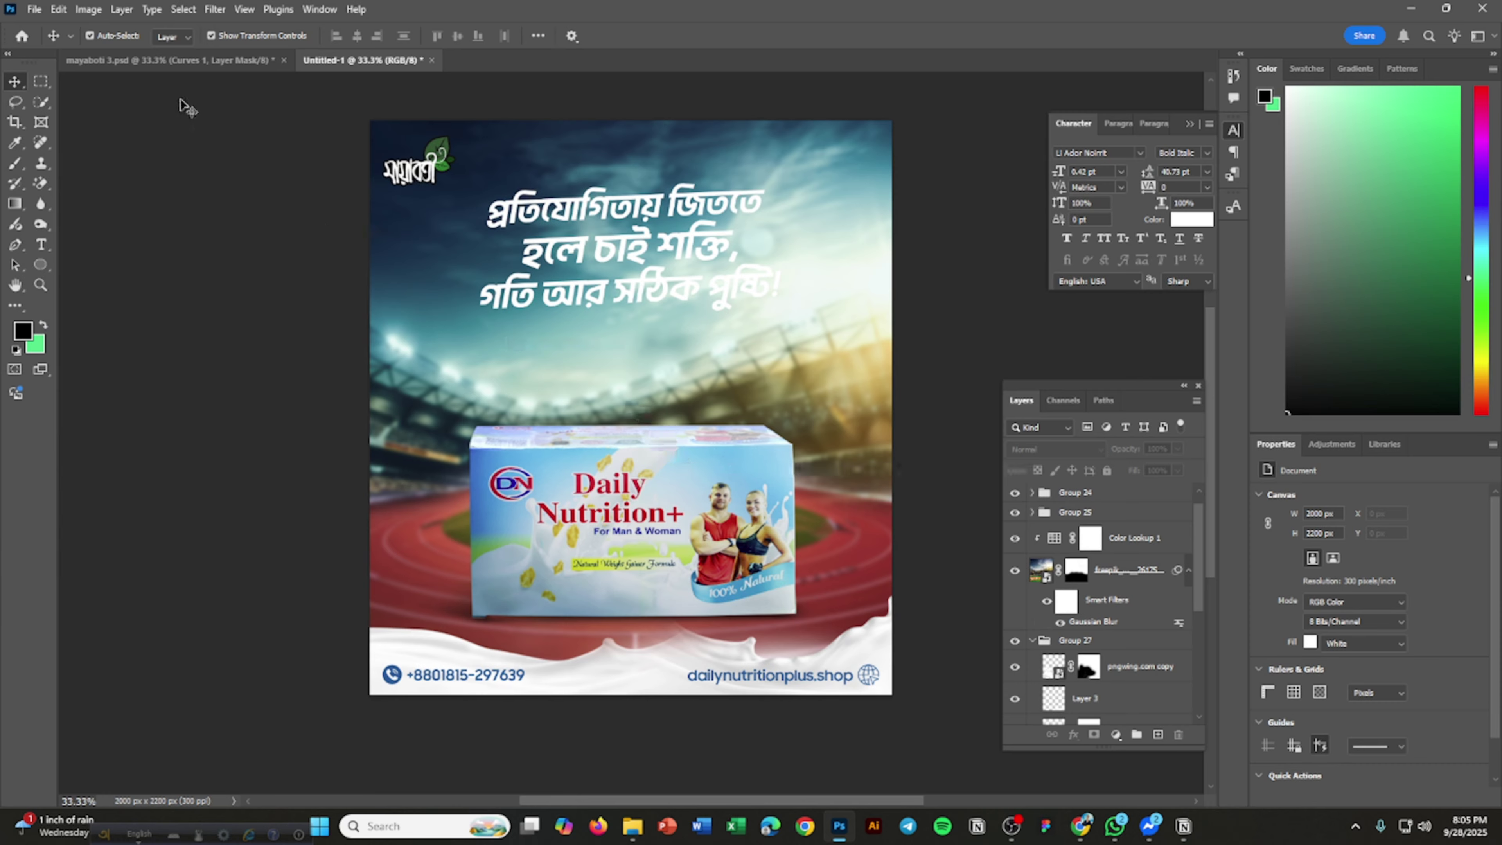
Examine the headline effects in mayaboti 3.psd, switching the headline group's Outer Glow off and on, and return to the Untitled-1 poster.
{"action": "left_click", "coordinate": [197, 63]}
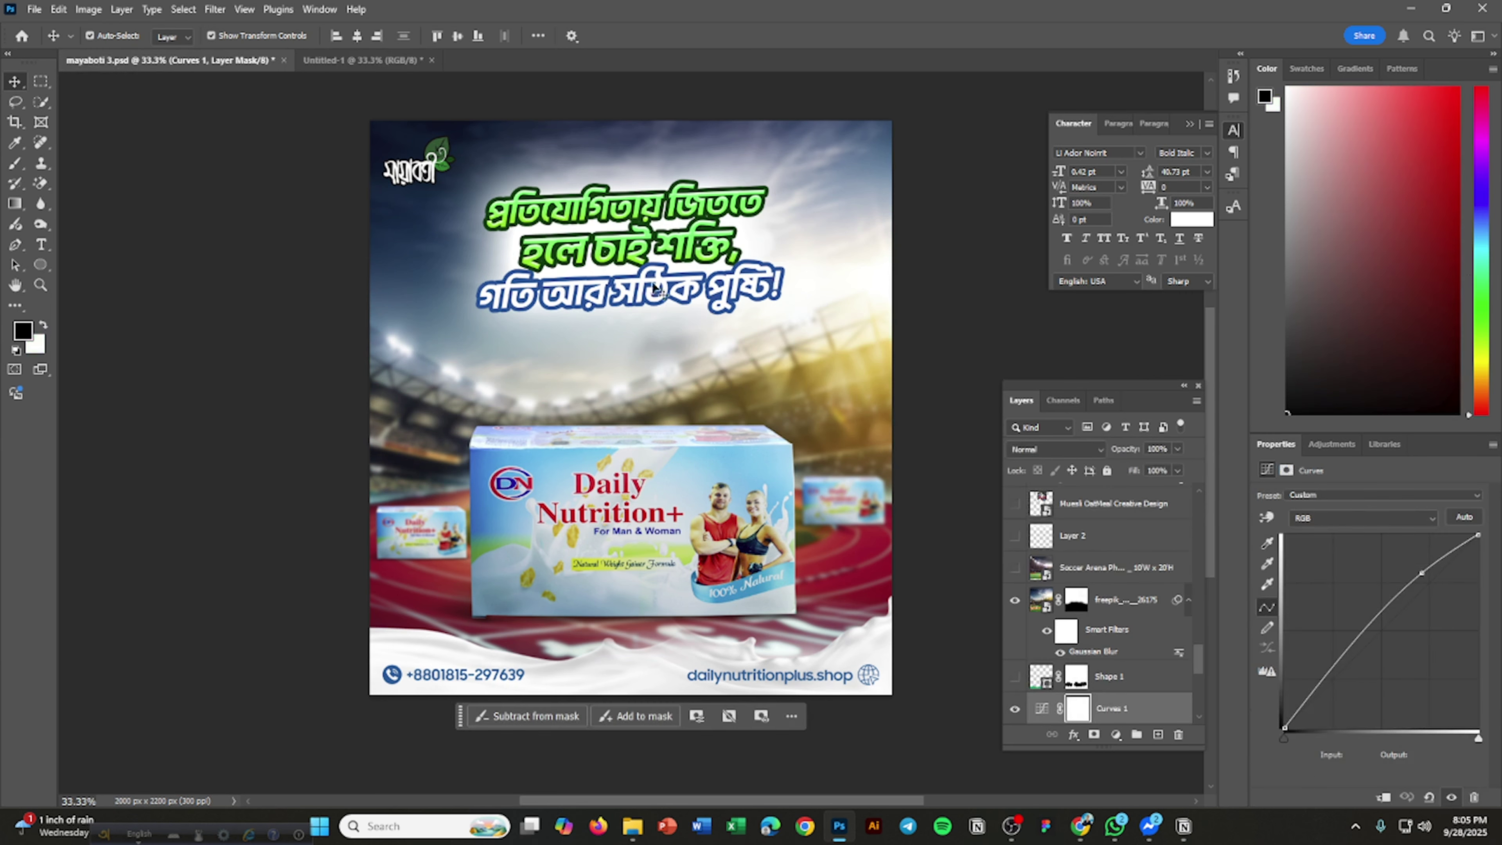
{"action": "left_click", "coordinate": [997, 297]}
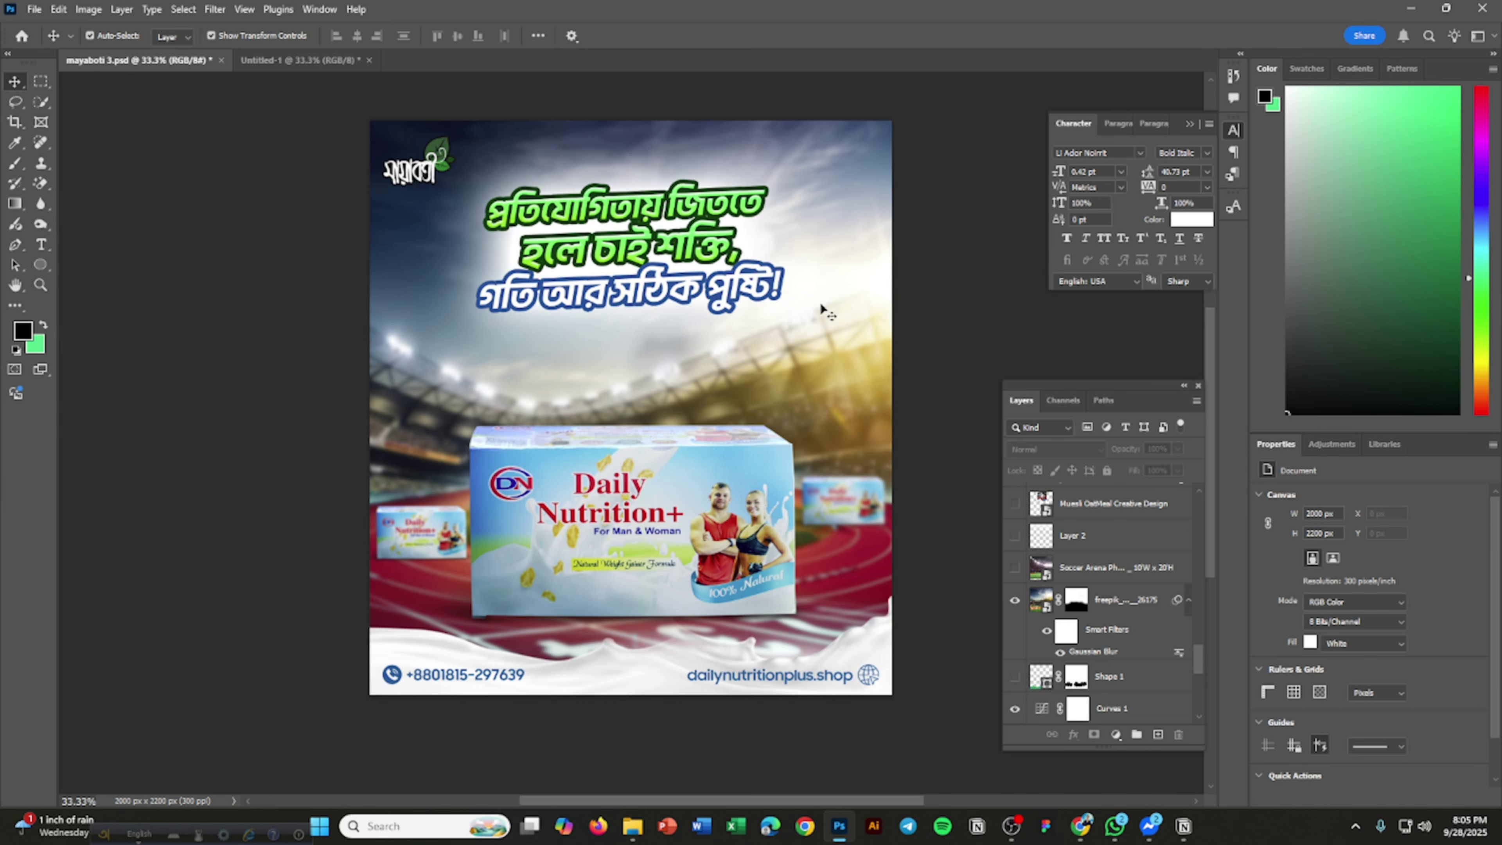
{"action": "left_click", "coordinate": [693, 194]}
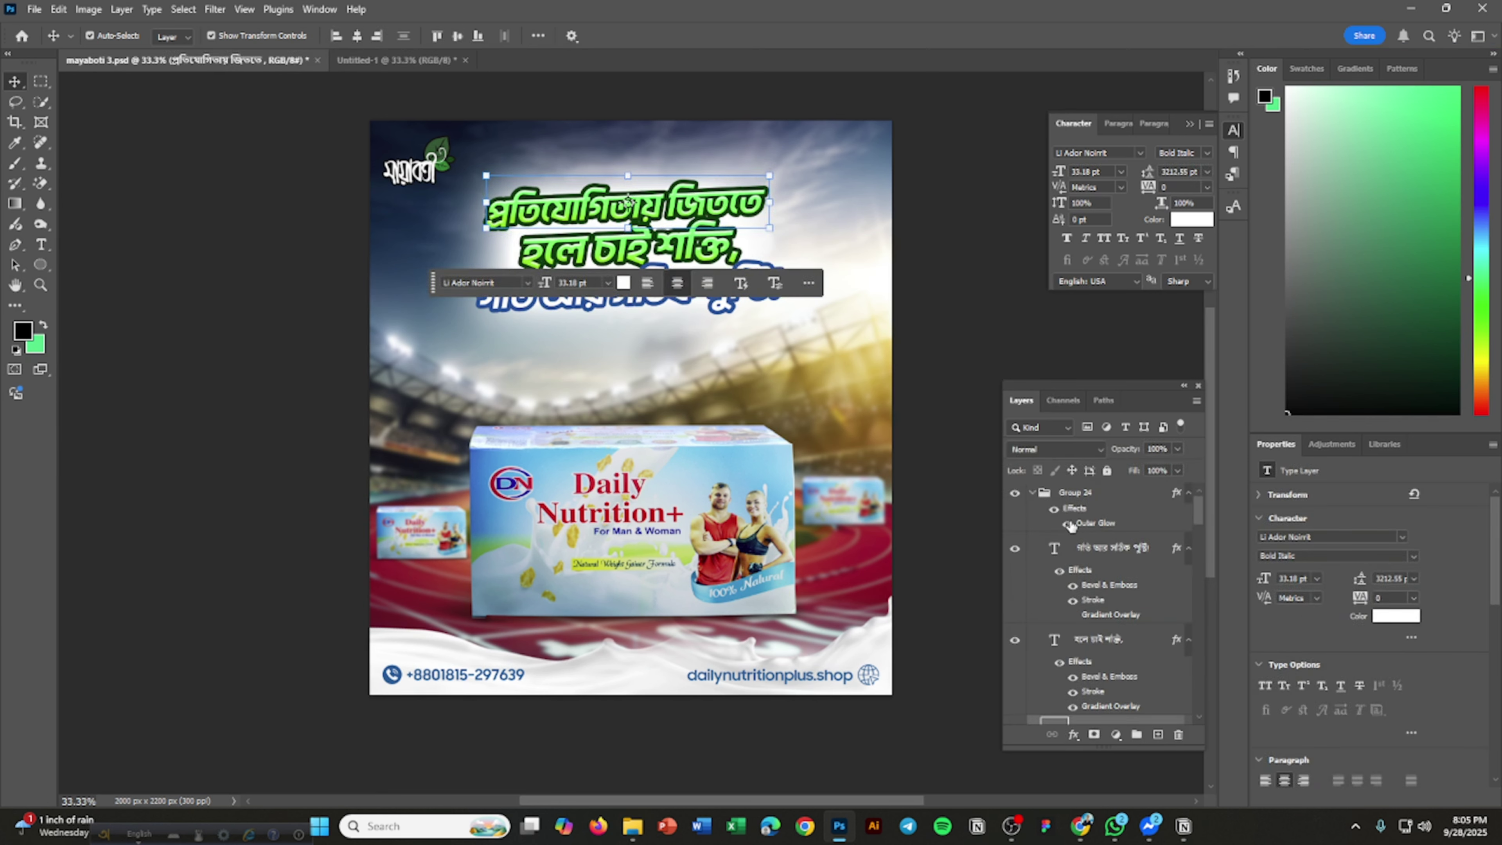
{"action": "left_click", "coordinate": [1068, 524]}
{"action": "left_click", "coordinate": [1068, 523]}
{"action": "left_click", "coordinate": [922, 242]}
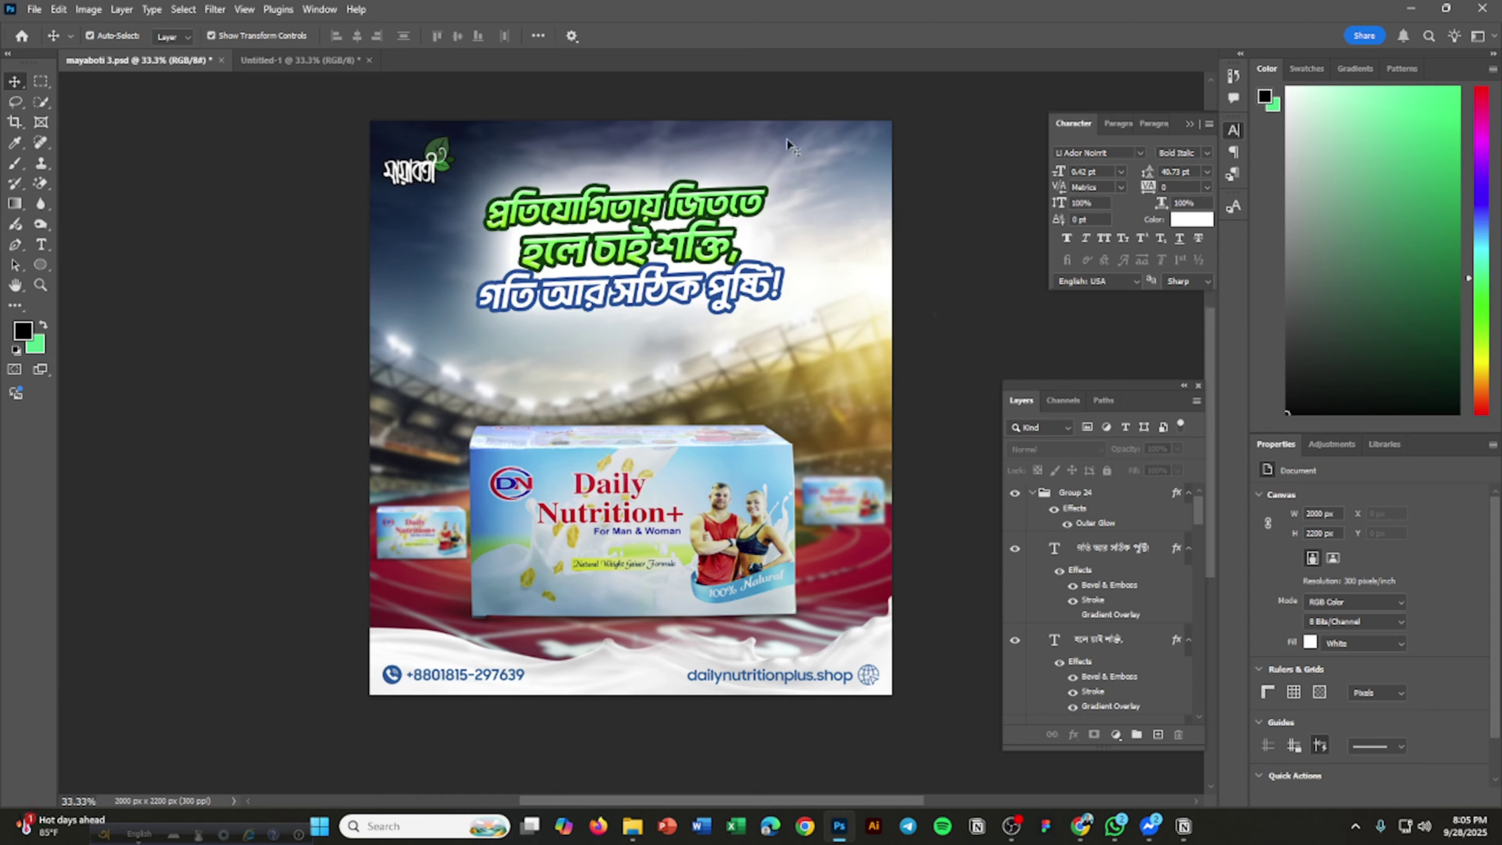
{"action": "left_click", "coordinate": [276, 64]}
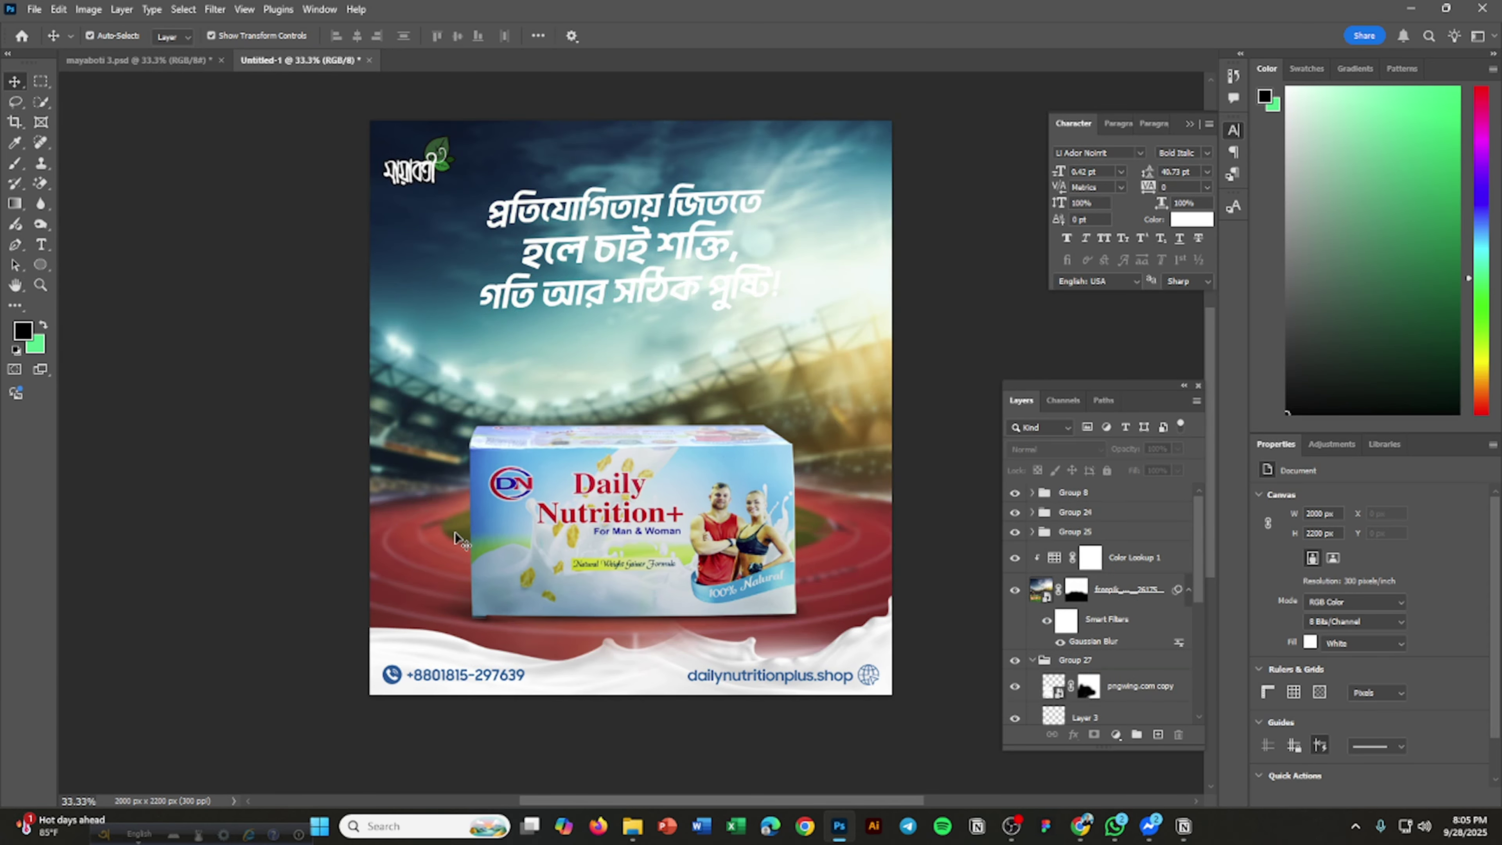
Copy the two small blurred product boxes, Group 8 copy and Group 8 copy 2, from mayaboti 3.psd into the Untitled-1 poster.
{"action": "left_click", "coordinate": [159, 63]}
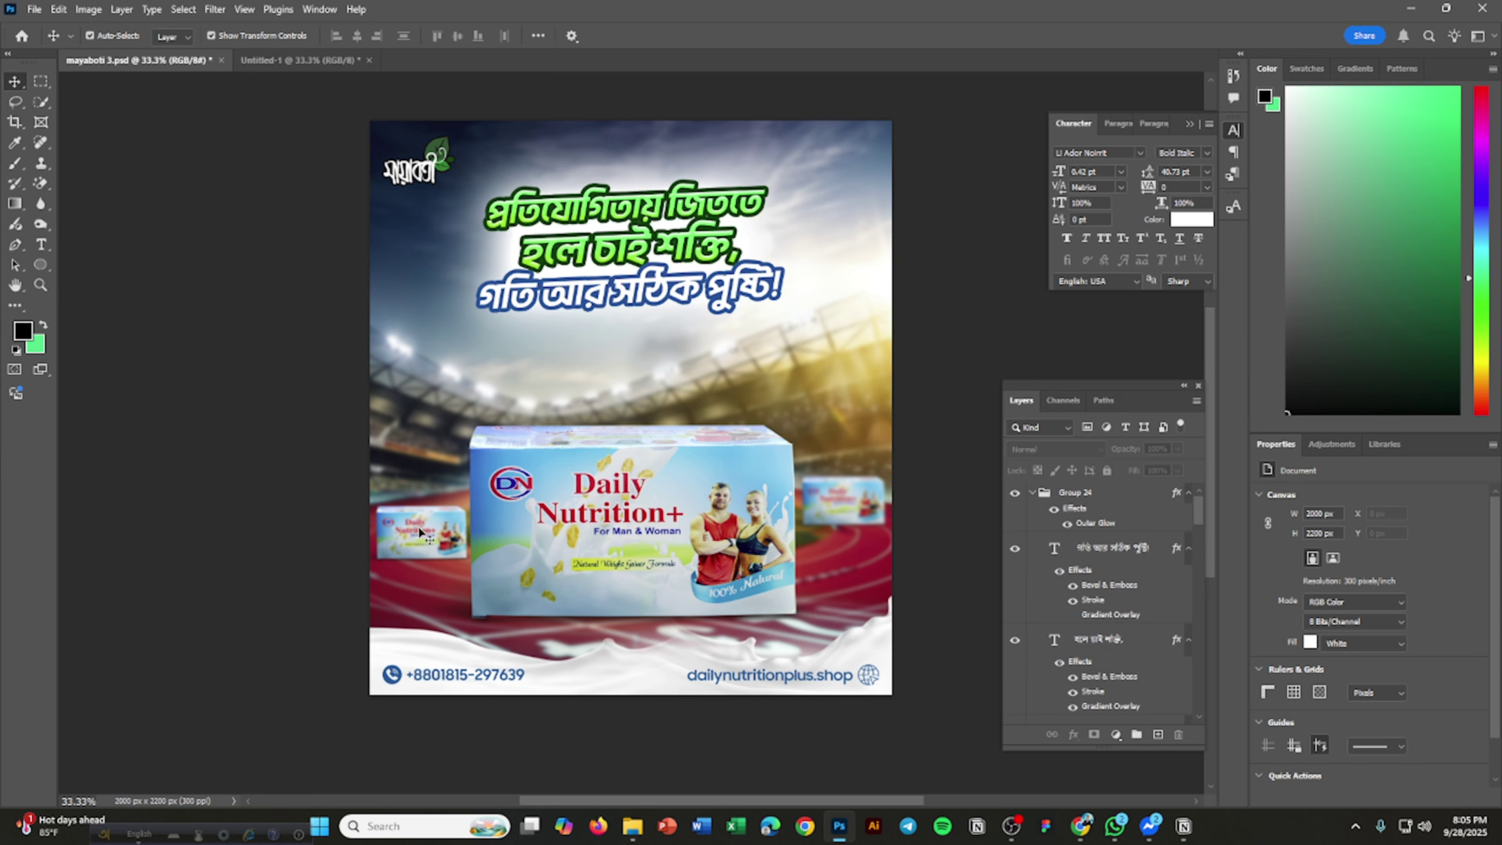
{"action": "left_click", "coordinate": [418, 526]}
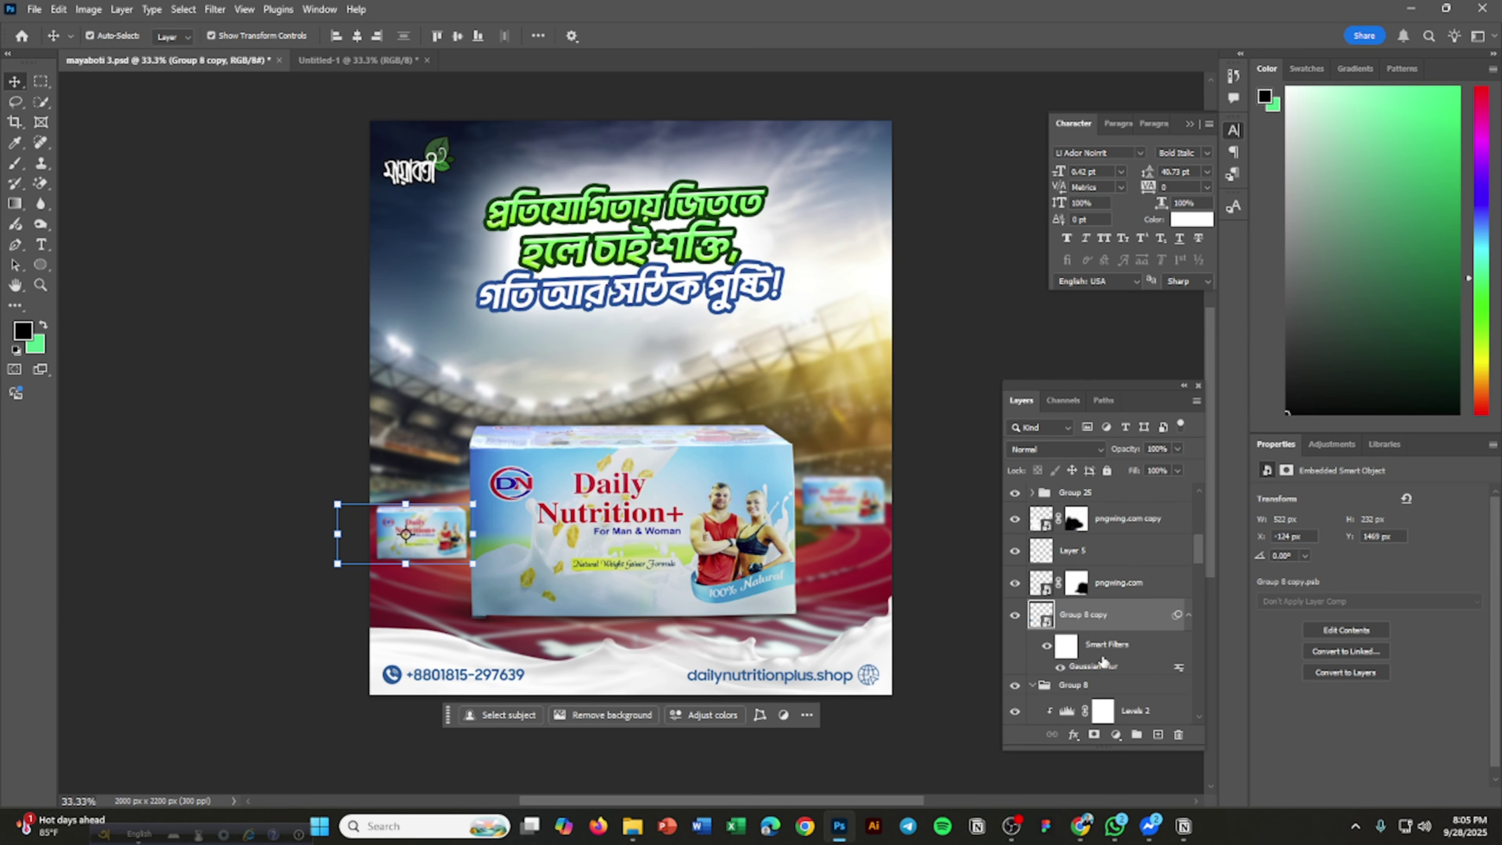
{"action": "scroll", "coordinate": [1103, 661], "scroll_direction": "up", "scroll_amount": 3}
{"action": "left_click", "coordinate": [358, 59]}
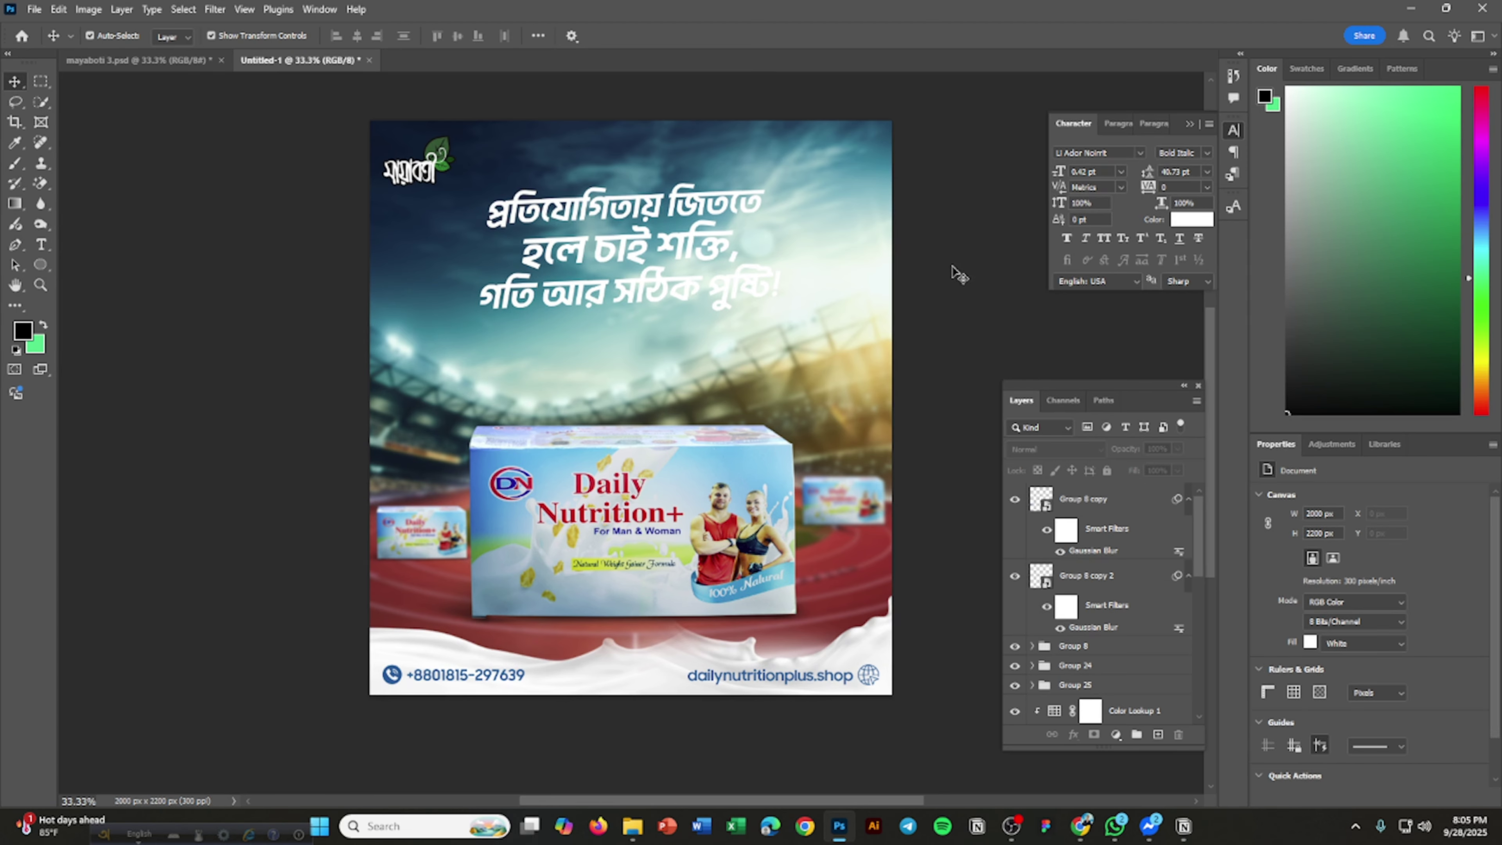
Select the first line of the headline text inside Group 24 of the Untitled-1 poster.
{"action": "left_click", "coordinate": [659, 202]}
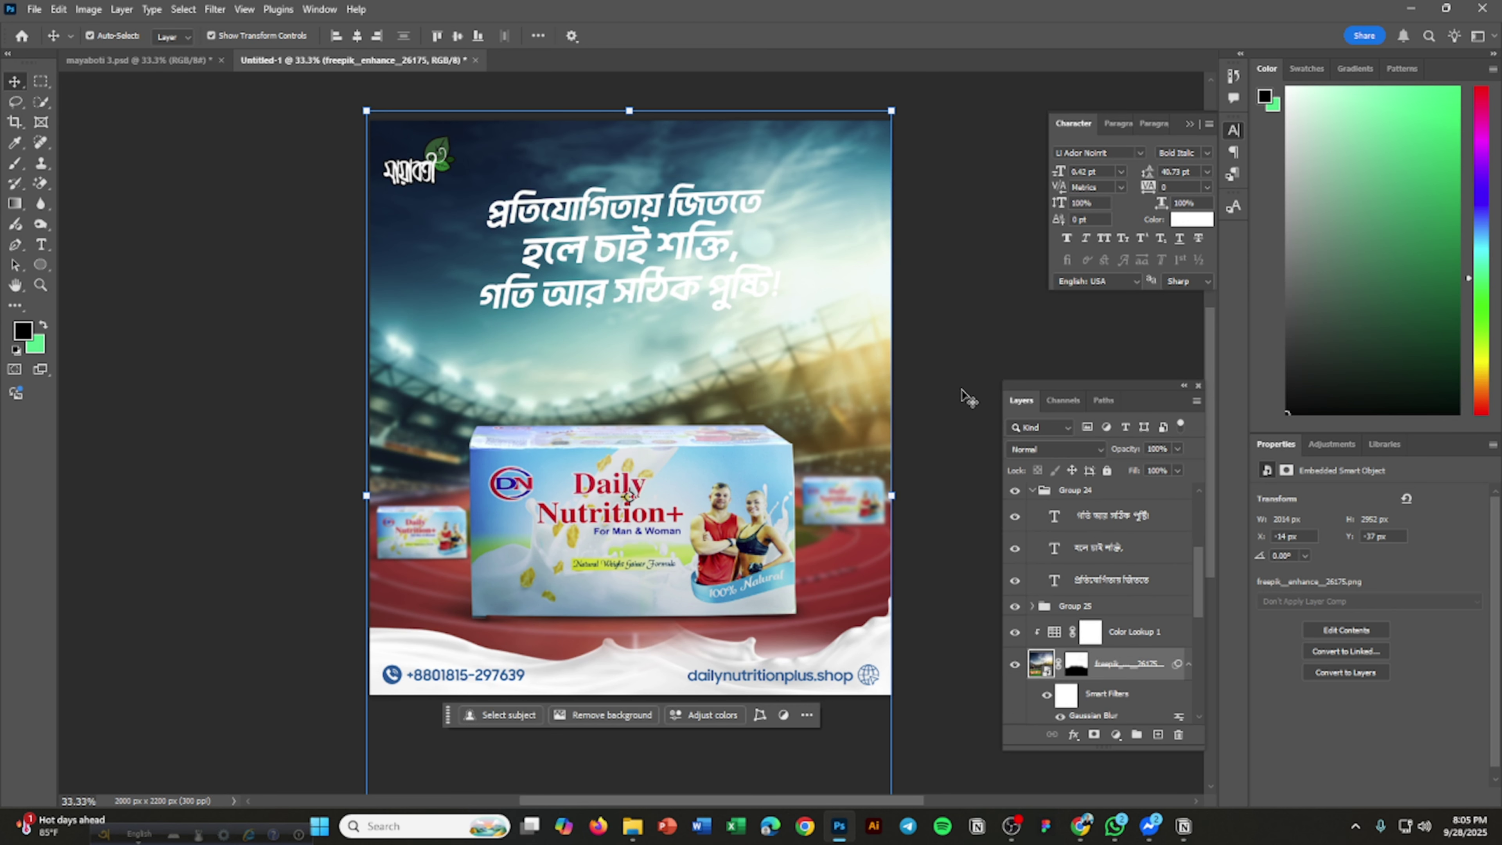